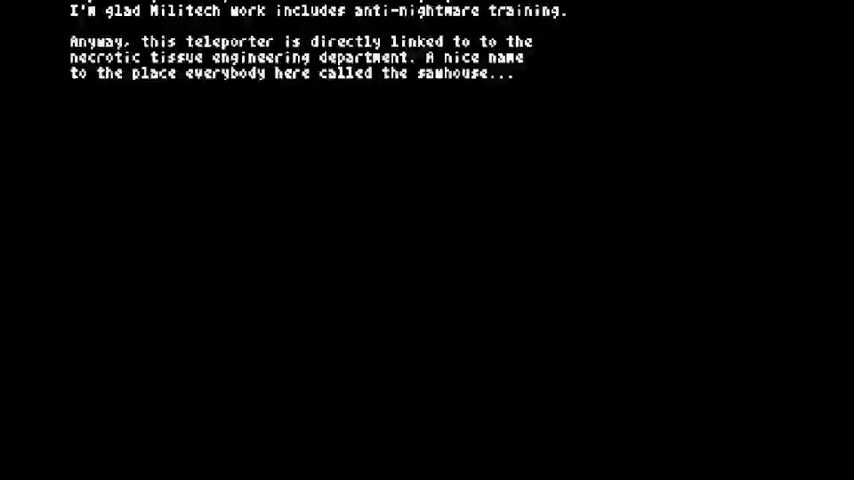
# Skip the story text and the LEVEL COMPLETE screen to begin level 5
pyautogui.press('space')
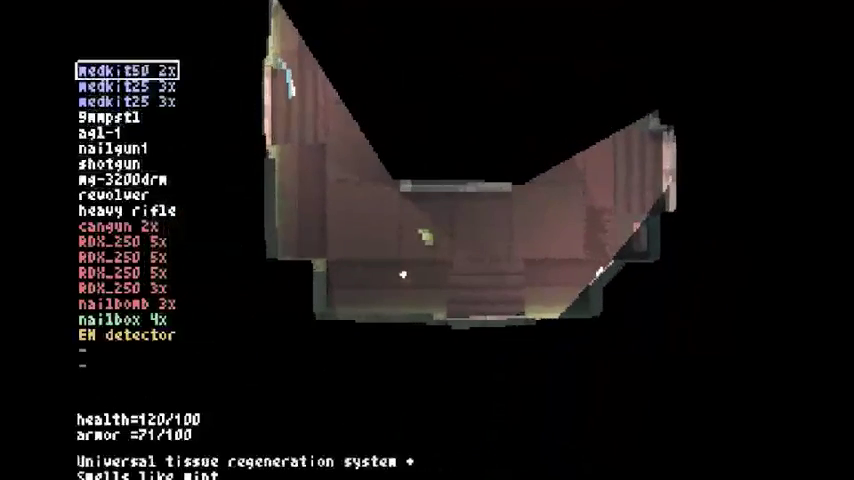
# Cycle through the inventory weapons, reloading the 9mm pistol before returning to the assault rifle
pyautogui.press('Down')
pyautogui.press('Down')
pyautogui.press('Down')
pyautogui.press('Down')
pyautogui.press('Down')
pyautogui.press('Down')
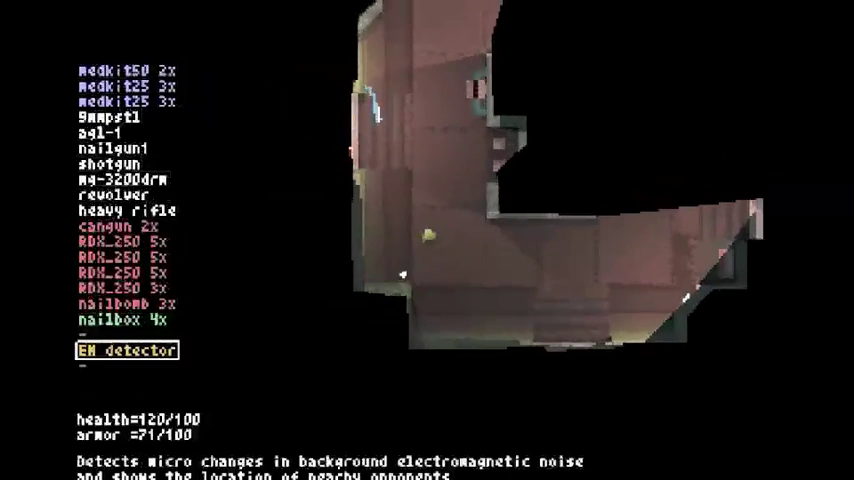
pyautogui.press('Up')
pyautogui.press('Up')
pyautogui.press('Up')
pyautogui.press('Up')
pyautogui.press('Up')
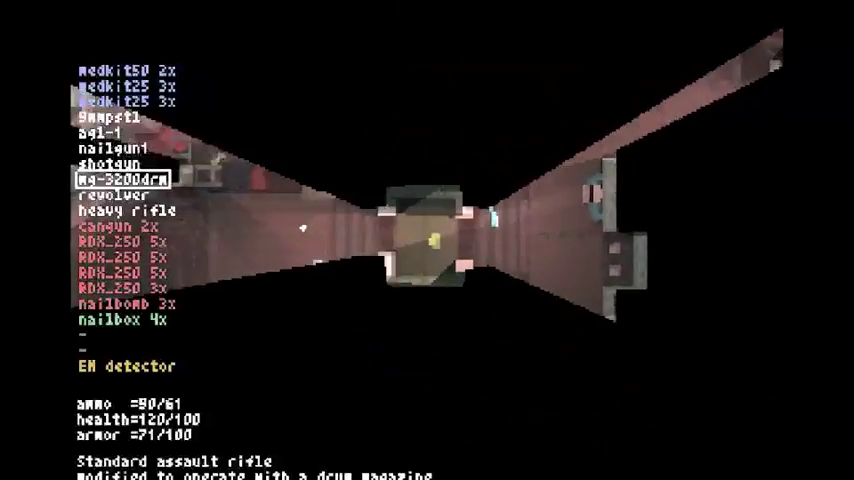
pyautogui.press('Up')
pyautogui.press('Up')
pyautogui.press('Up')
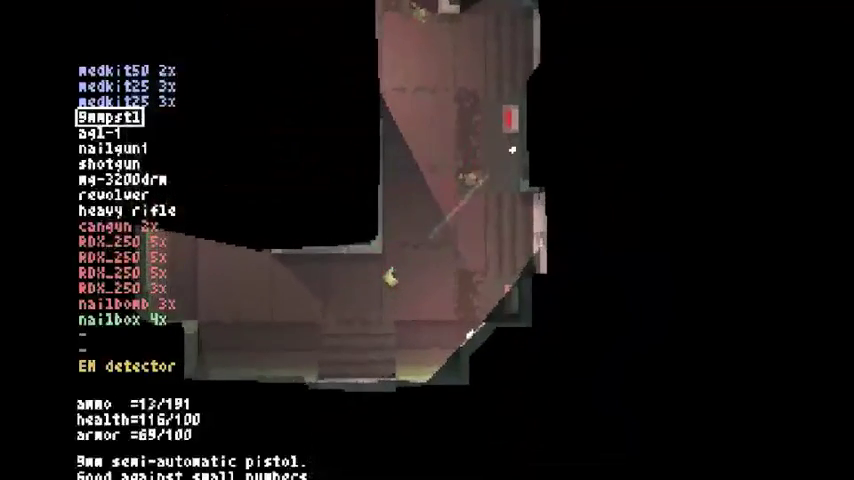
pyautogui.press('r')
pyautogui.press('4')
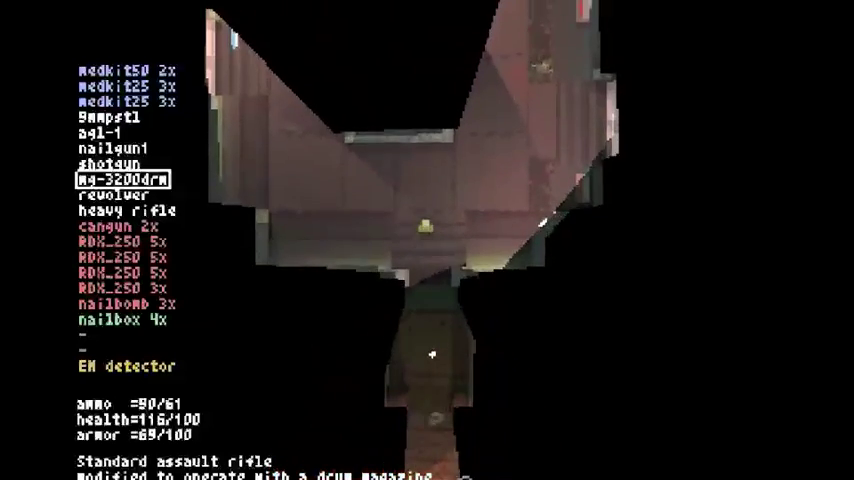
# Fire the shotgun and assault rifle at guards while advancing through the level
pyautogui.press('3')
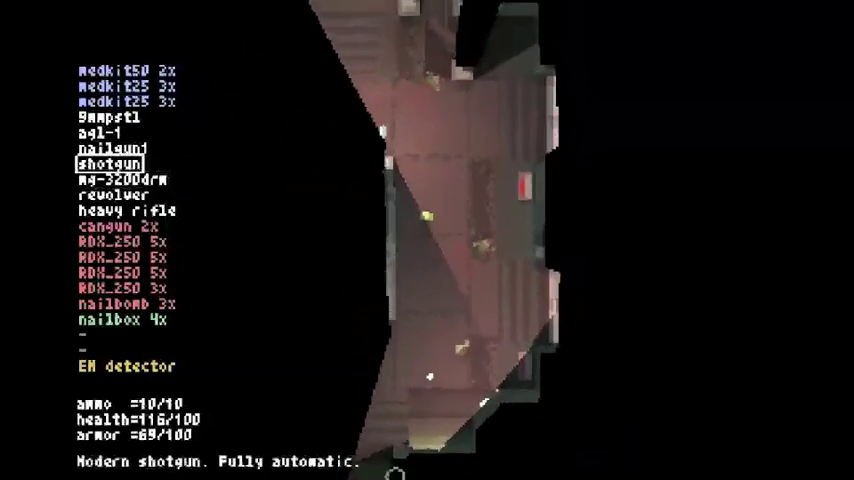
pyautogui.click(420, 180)
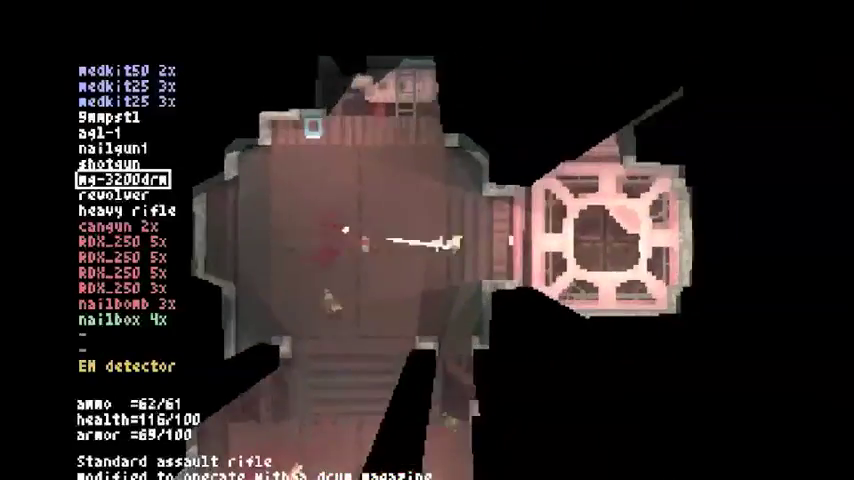
pyautogui.moveTo(460, 235); pyautogui.dragTo(460, 235)
pyautogui.press('w')
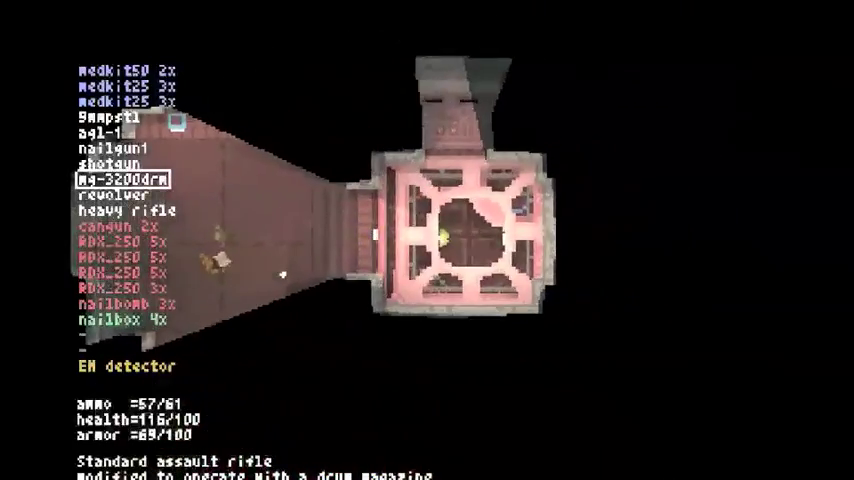
pyautogui.moveTo(302, 285); pyautogui.dragTo(302, 285)
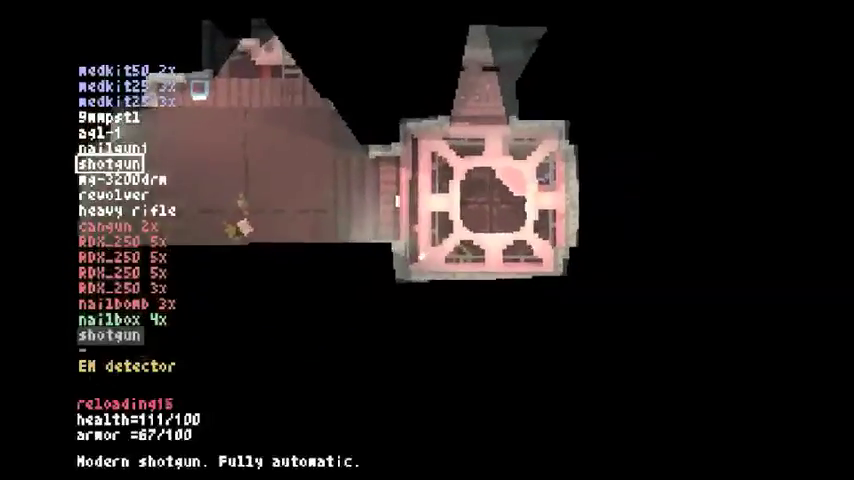
# Cross the large room collecting a nailbox, shotgun a guard and reload
pyautogui.press('w')
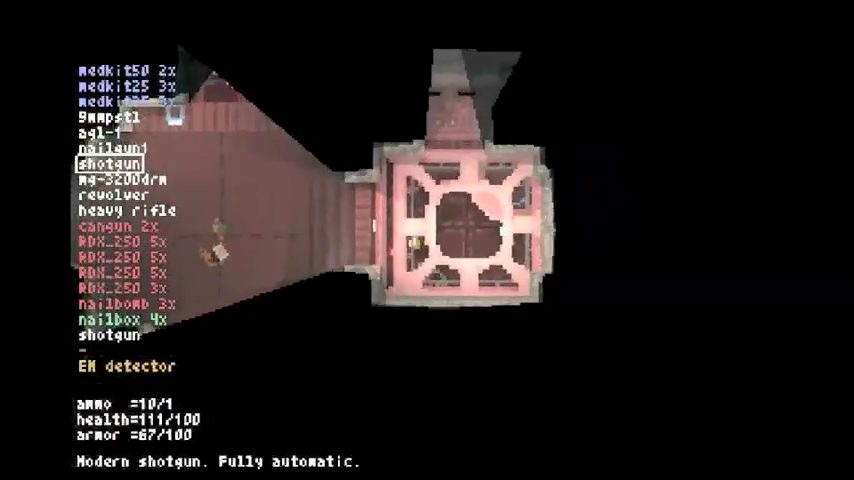
pyautogui.press('a')
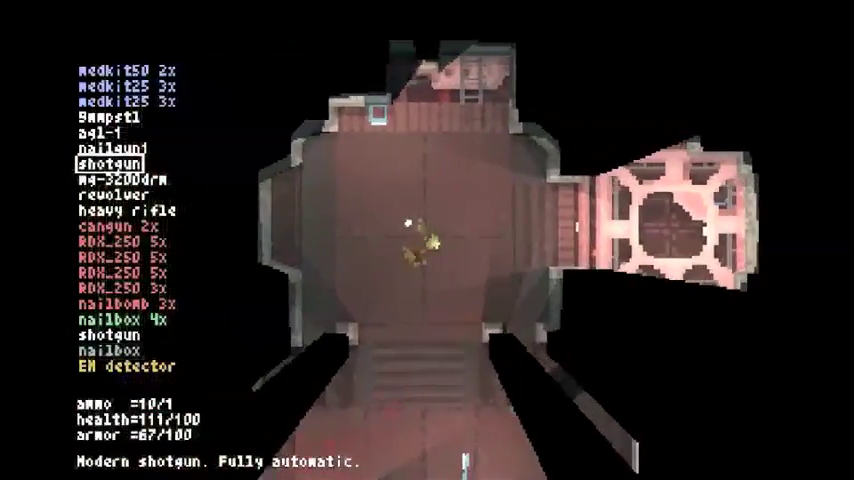
pyautogui.press('w')
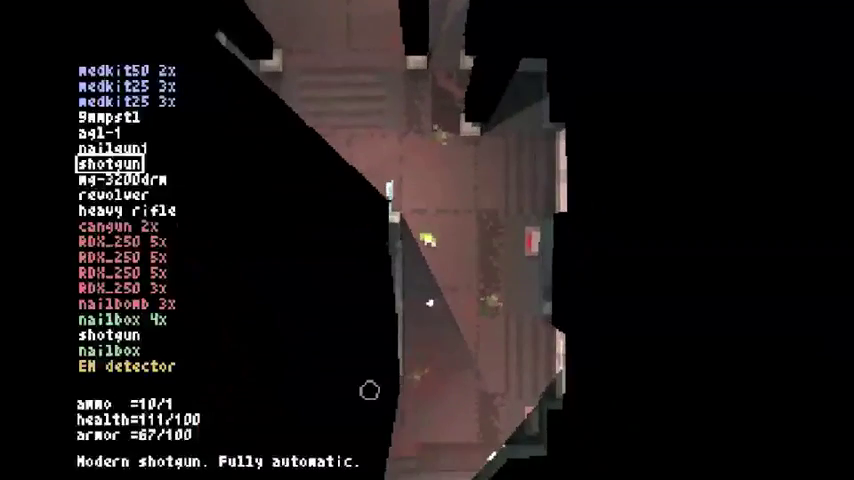
pyautogui.press('w')
pyautogui.click(369, 300)
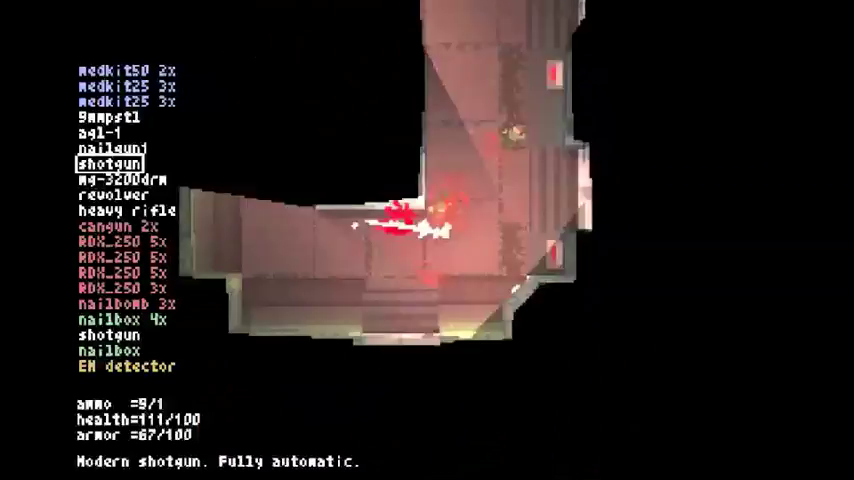
pyautogui.press('r')
# Select the spare shotgun in the inventory and drop it on the floor
pyautogui.press('w')
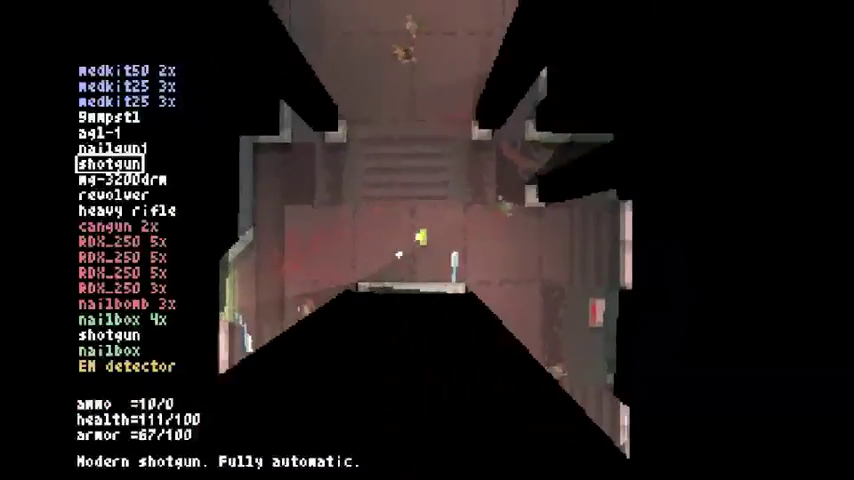
pyautogui.press('Down')
pyautogui.press('Down')
pyautogui.press('Down')
pyautogui.press('Down')
pyautogui.press('Down')
pyautogui.press('Down')
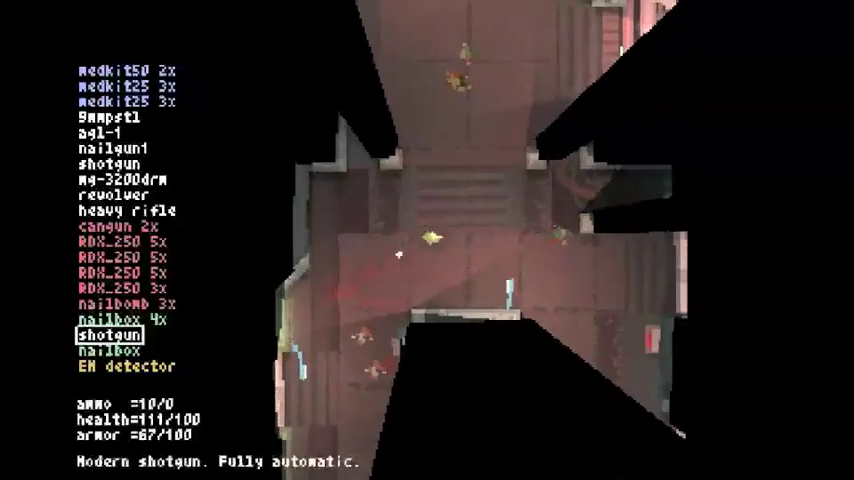
pyautogui.press('w')
pyautogui.press('Down')
pyautogui.press('w')
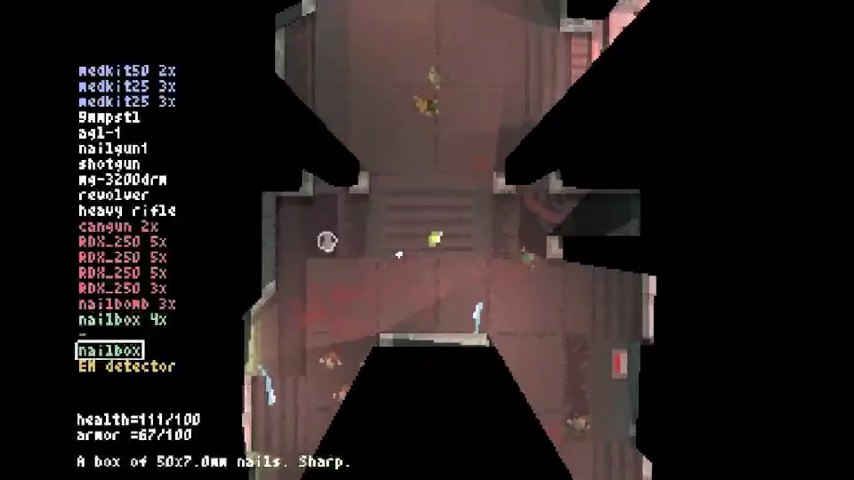
pyautogui.press('Up')
pyautogui.press('Up')
pyautogui.press('Up')
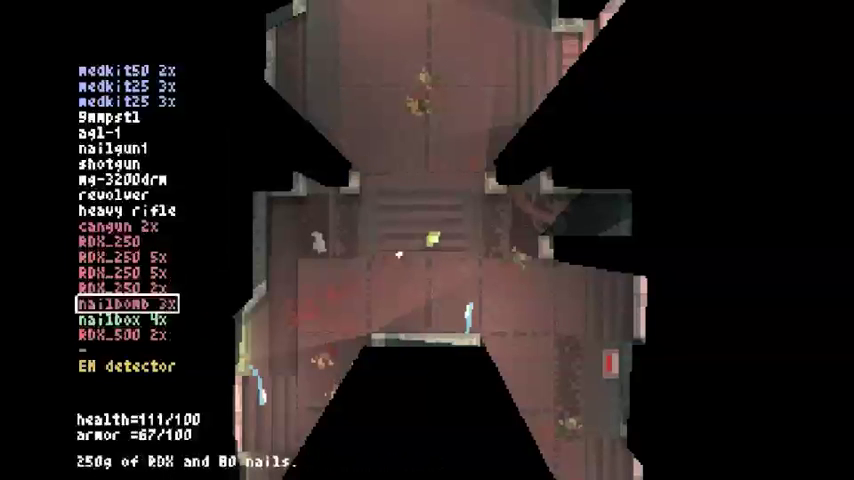
# Cross the room, select the new RDX_500 2x charges, then equip the mg-3200drm assault rifle
pyautogui.press('Left')
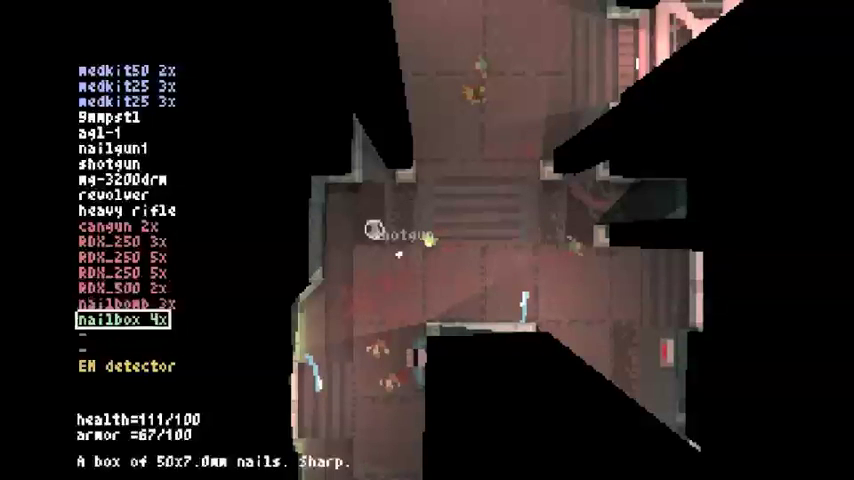
pyautogui.press('Right')
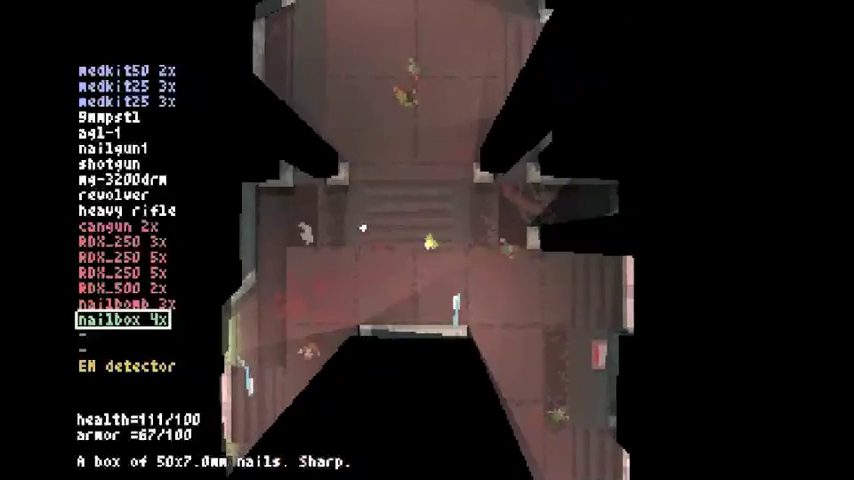
pyautogui.press('Up')
pyautogui.press('Up')
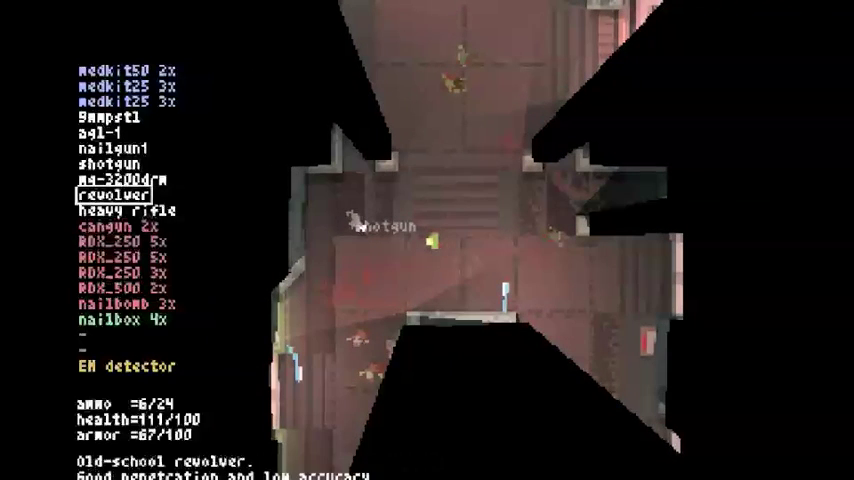
pyautogui.press('Down')
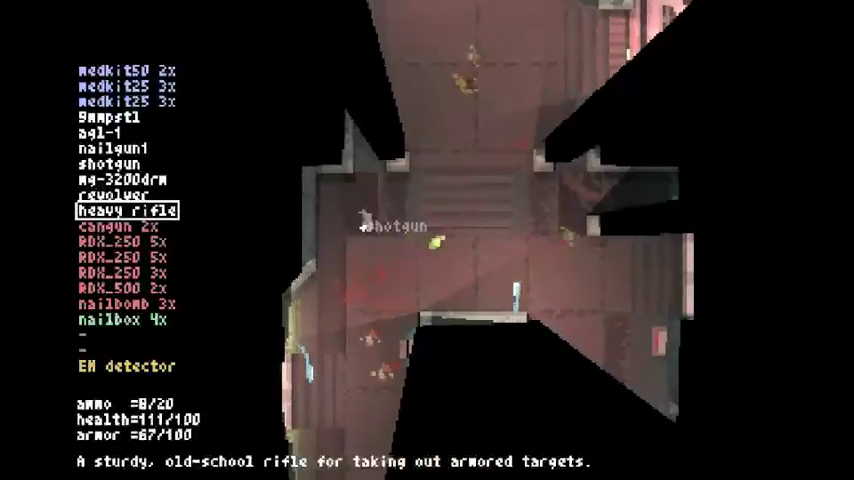
pyautogui.press('Up')
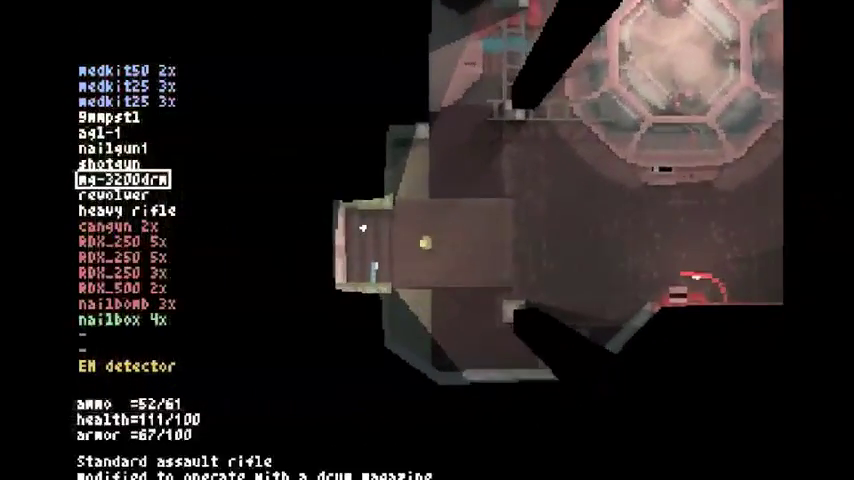
# Check the level map, shoot a guard, and fire shotgun rounds advancing into the lit room
pyautogui.press('Tab')
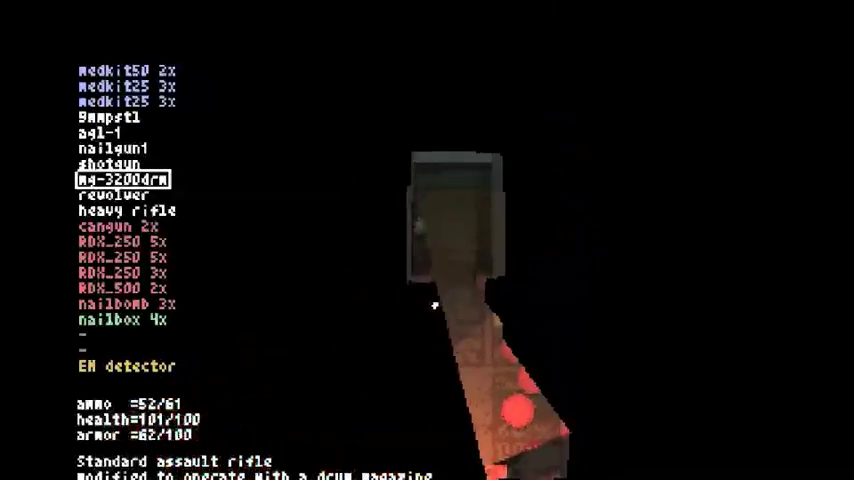
pyautogui.scroll(1, 435, 305)
pyautogui.scroll(1, 435, 305)
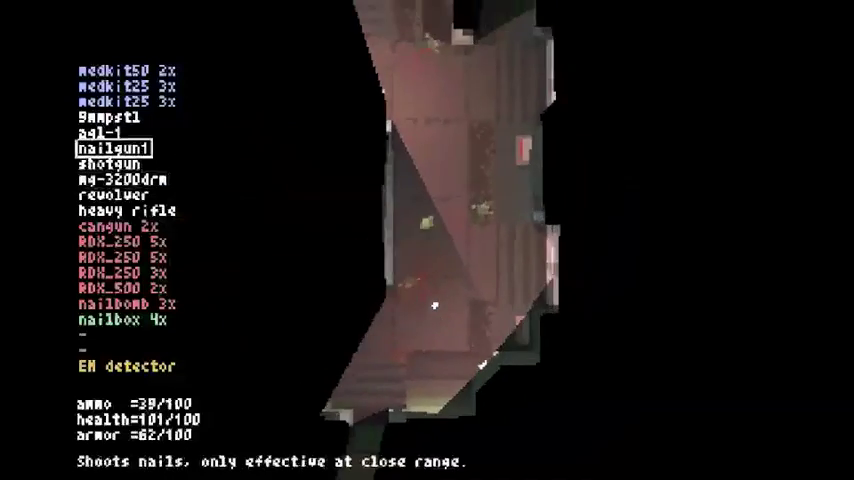
pyautogui.scroll(1, 430, 337)
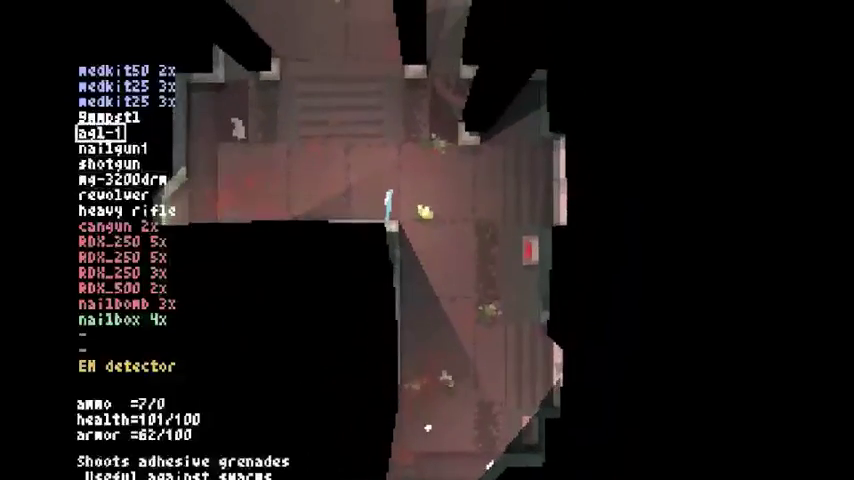
pyautogui.scroll(-2, 448, 425)
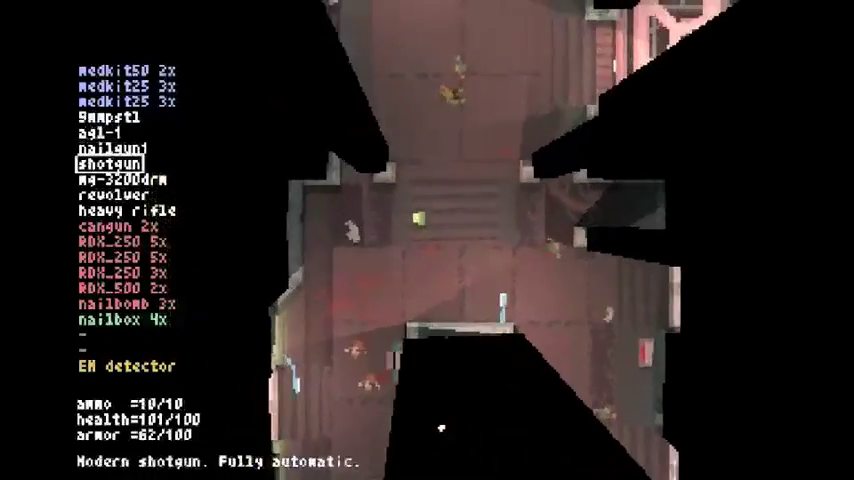
pyautogui.scroll(-1, 538, 432)
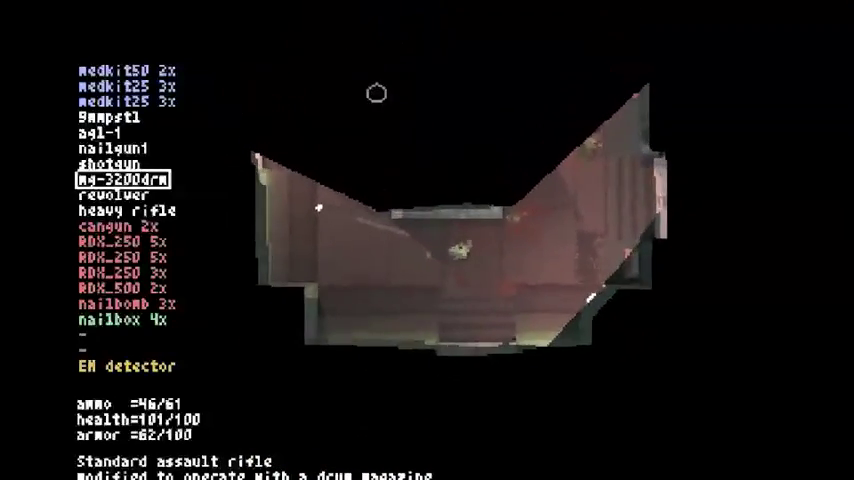
pyautogui.click(391, 146)
pyautogui.click(370, 180)
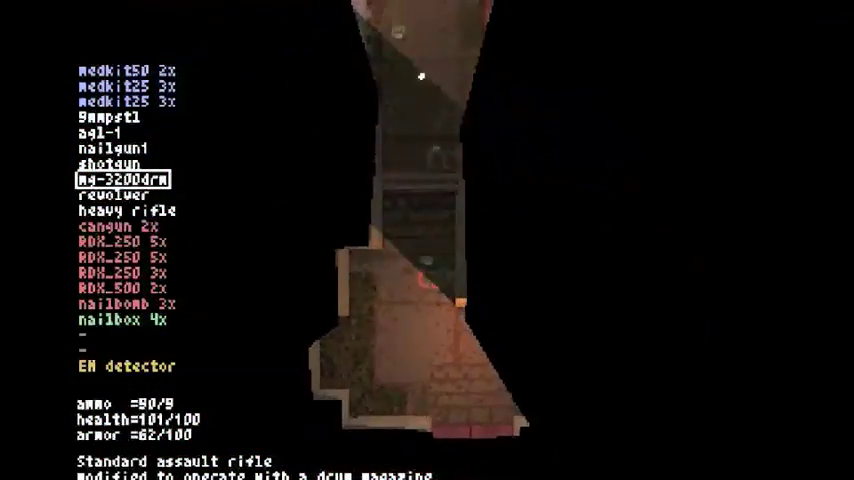
pyautogui.scroll(3, 421, 76)
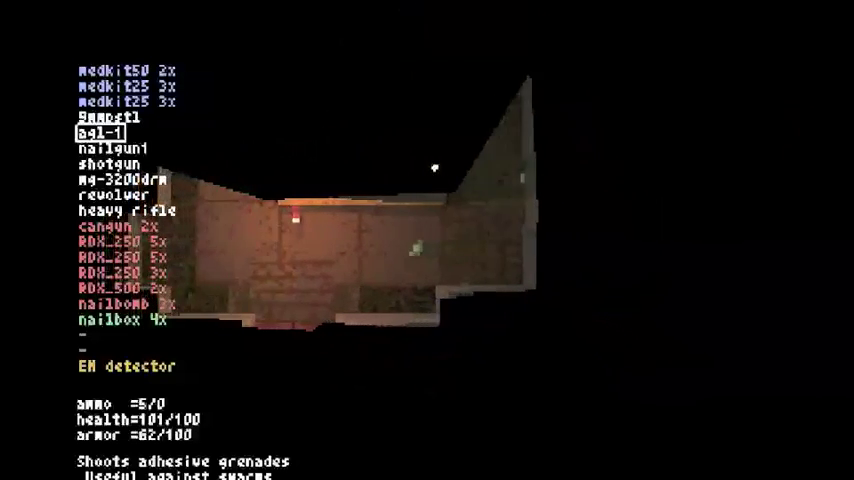
pyautogui.scroll(-2, 449, 232)
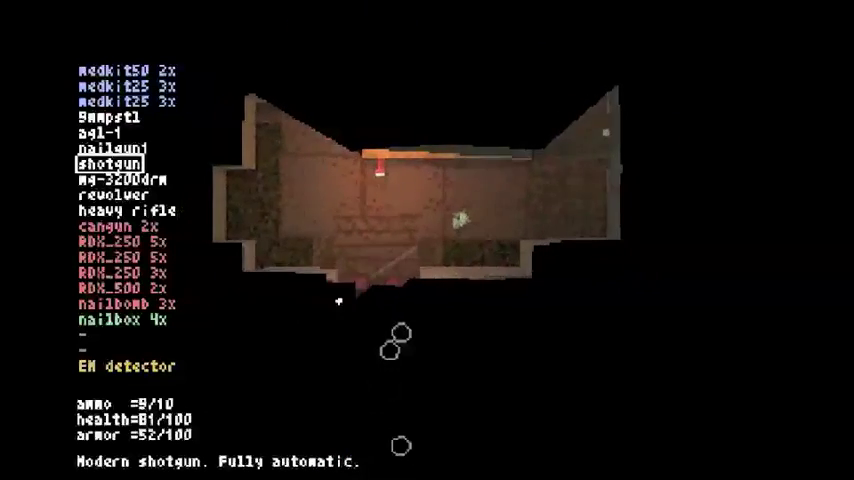
pyautogui.click(404, 309)
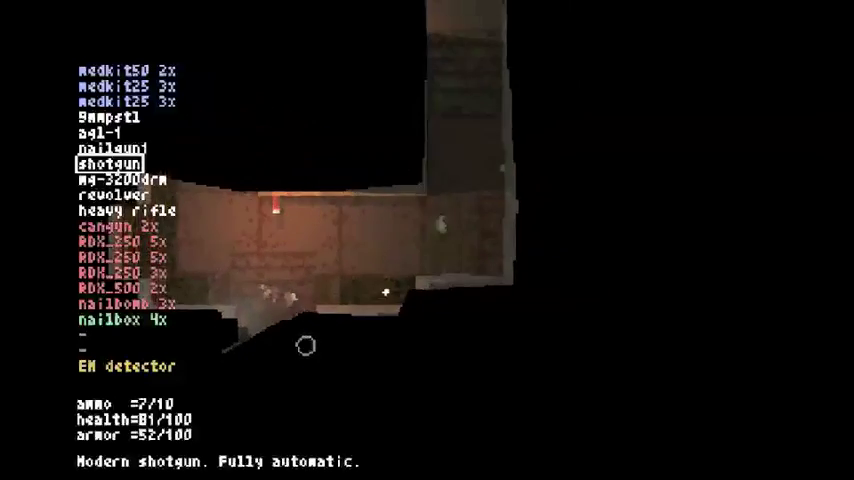
pyautogui.scroll(-1, 265, 413)
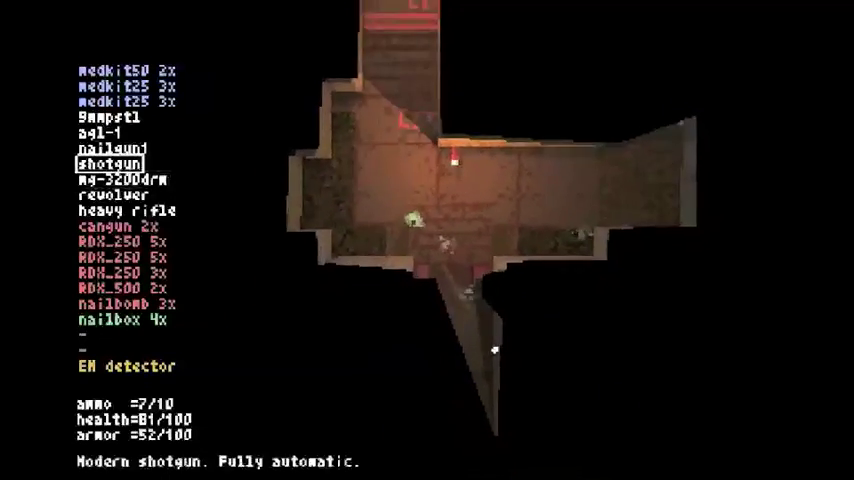
pyautogui.click(493, 350)
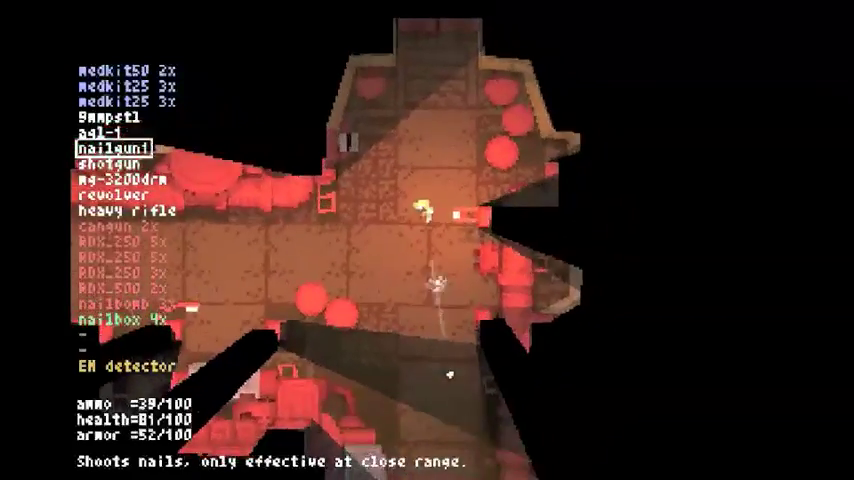
# Fire nails at the hall guards, reloading the nailgun between bursts
pyautogui.press('r')
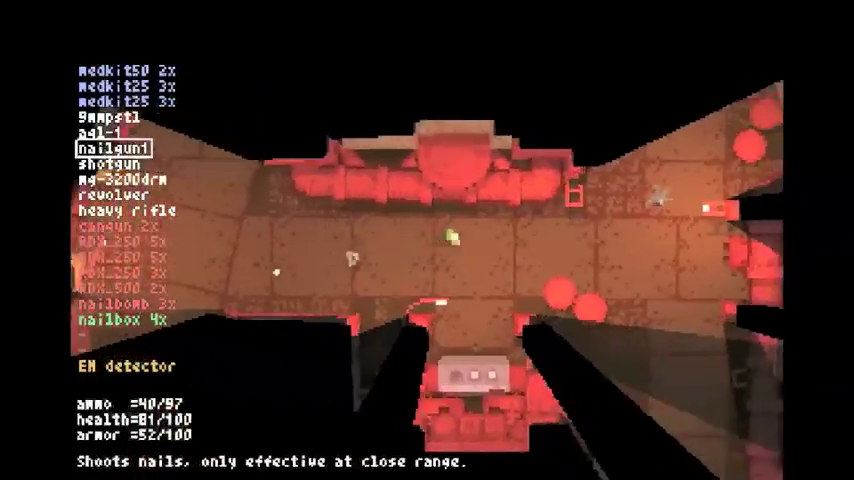
pyautogui.click(427, 240)
pyautogui.click(427, 240)
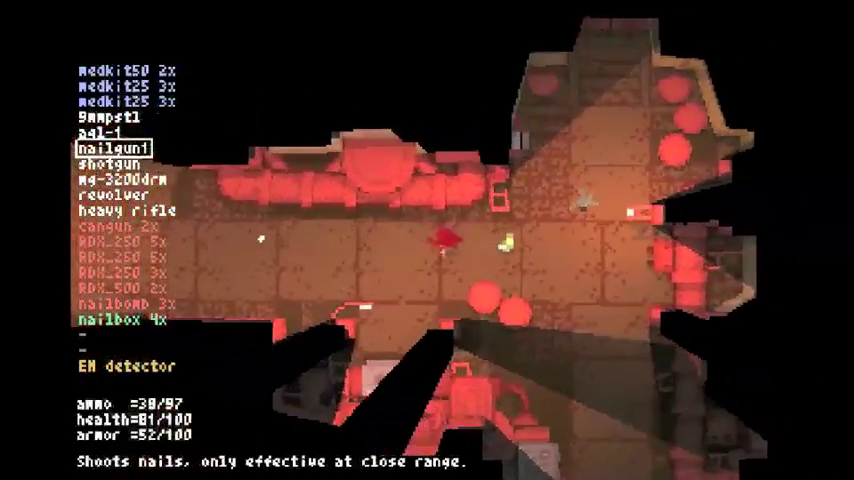
pyautogui.press('r')
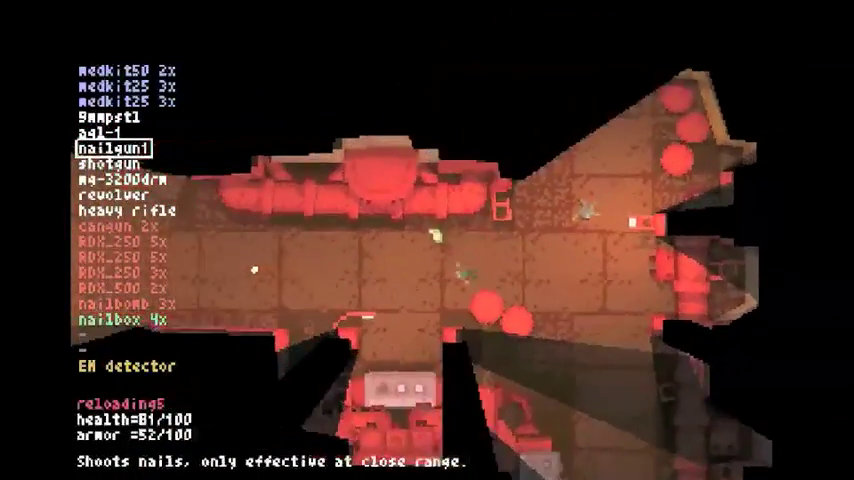
pyautogui.press('w')
pyautogui.press('w')
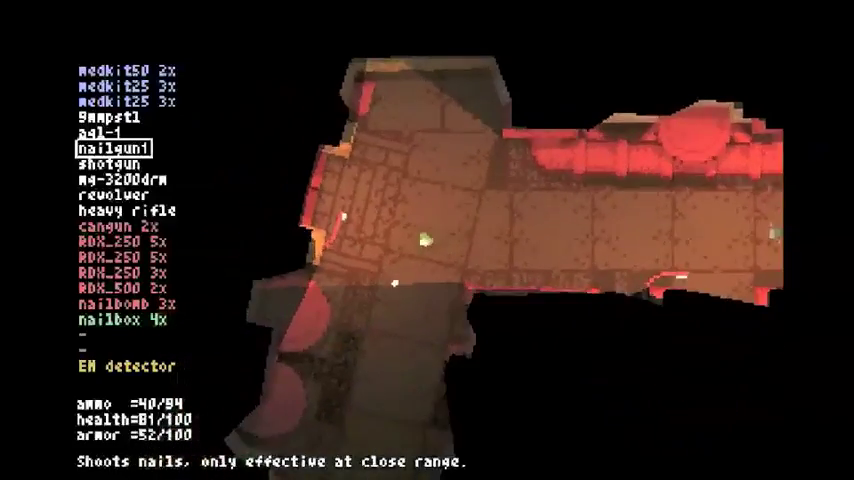
pyautogui.press('w')
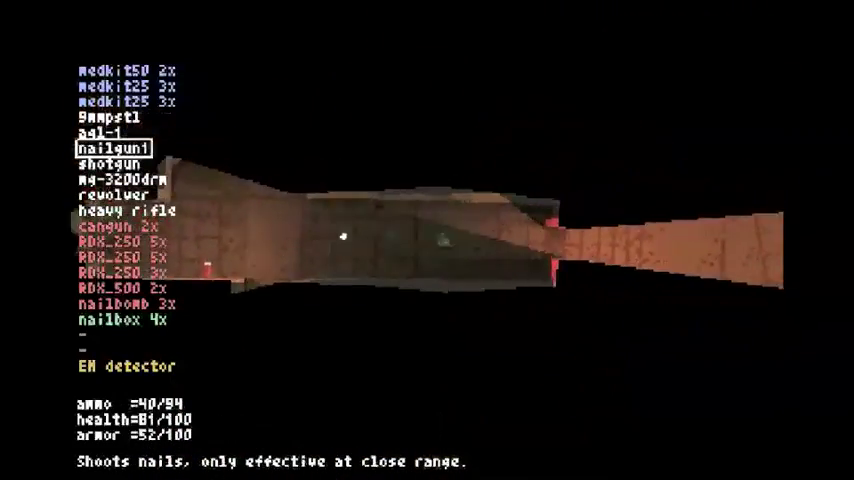
# Walk the side corridor, then return to the machinery hall and fire more nails at the guards
pyautogui.press('w')
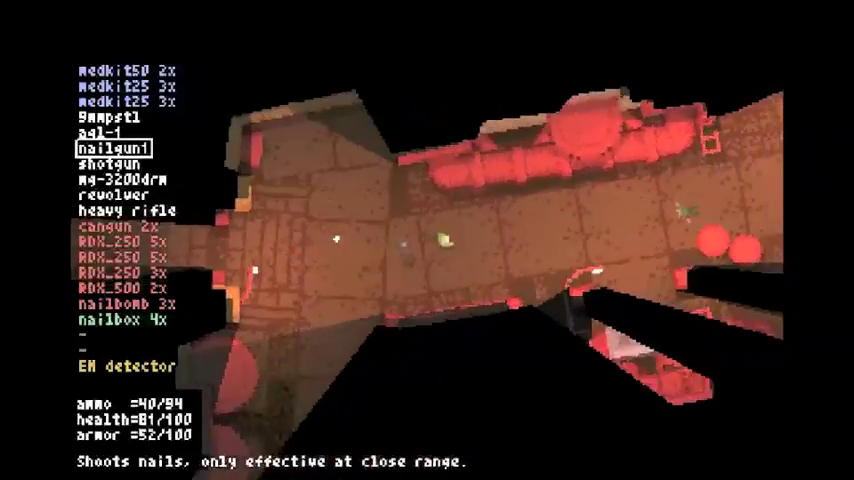
pyautogui.press('w')
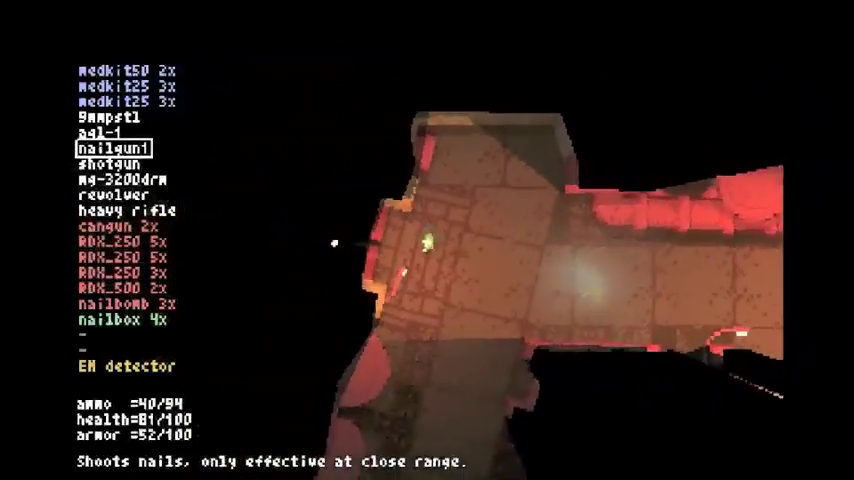
pyautogui.press('w')
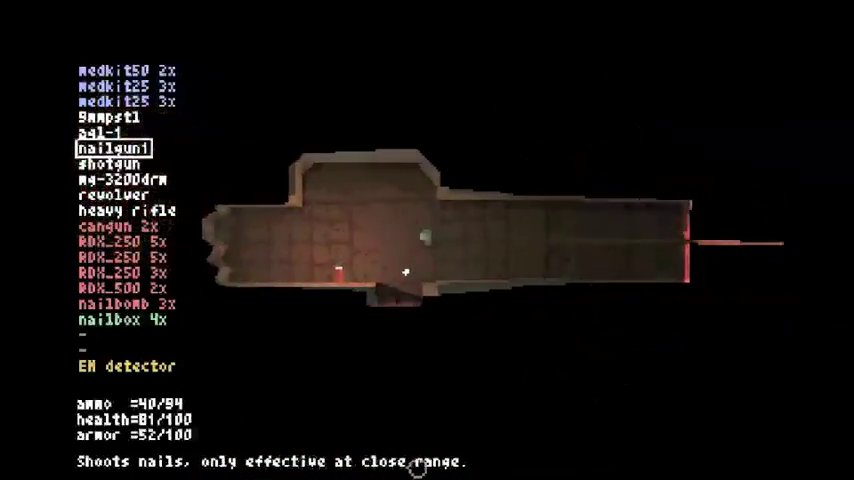
pyautogui.press('w')
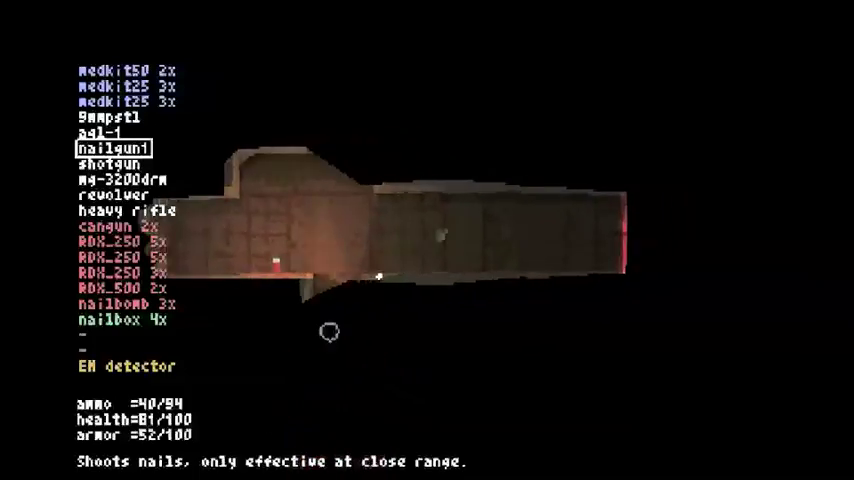
pyautogui.press('w')
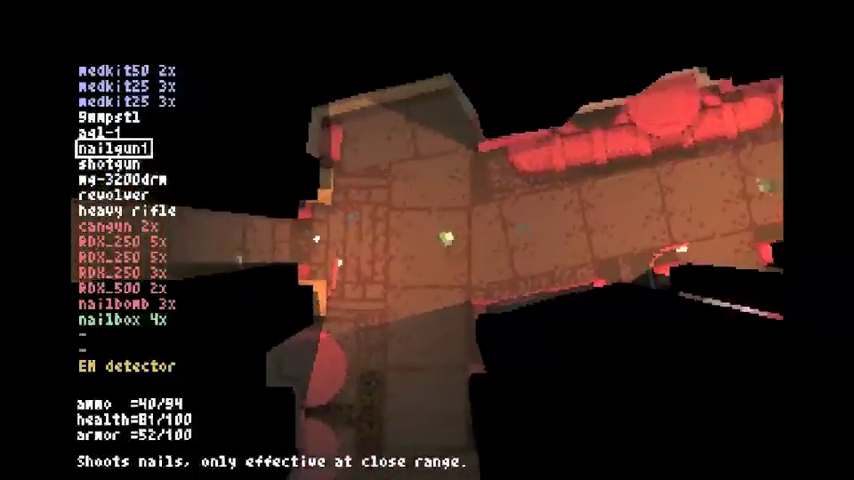
pyautogui.click(427, 240)
pyautogui.click(427, 240)
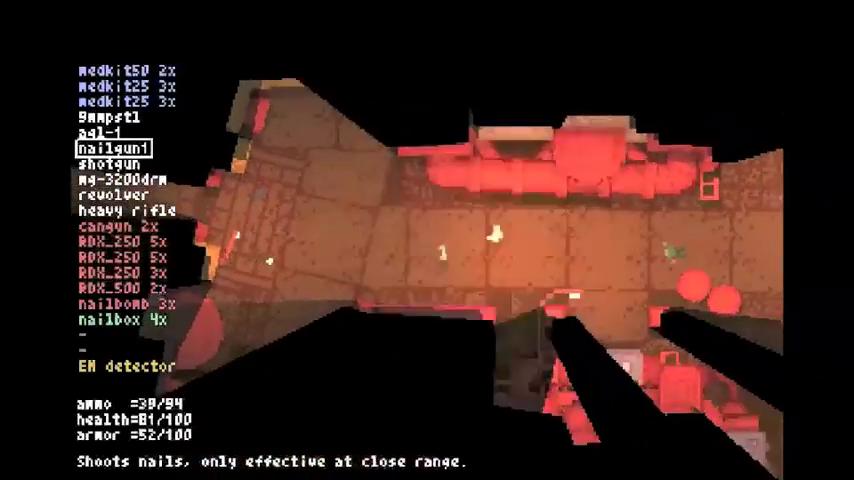
pyautogui.click(427, 240)
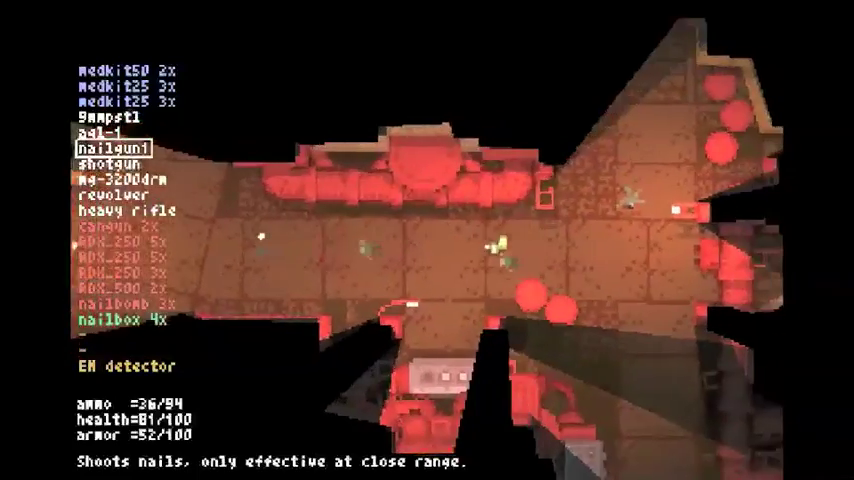
# Reload, visit the small red-crate room via the corridor, and reload the mg-3200drm
pyautogui.press('r')
pyautogui.press('w')
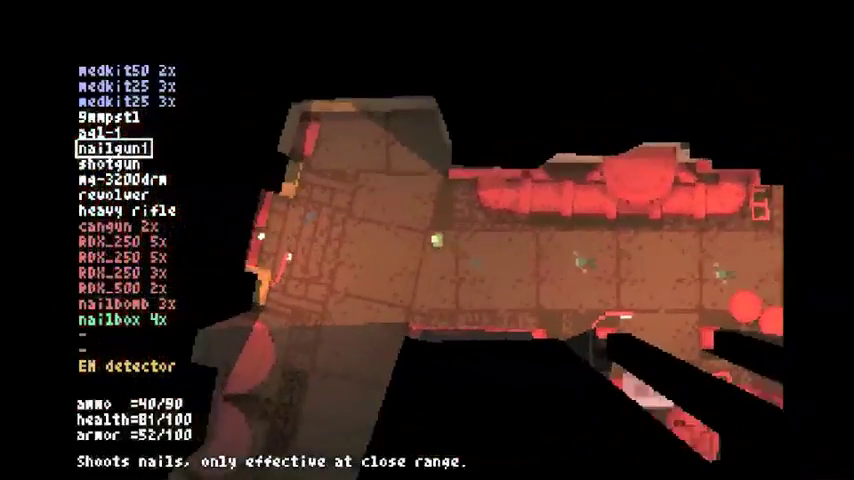
pyautogui.press('w')
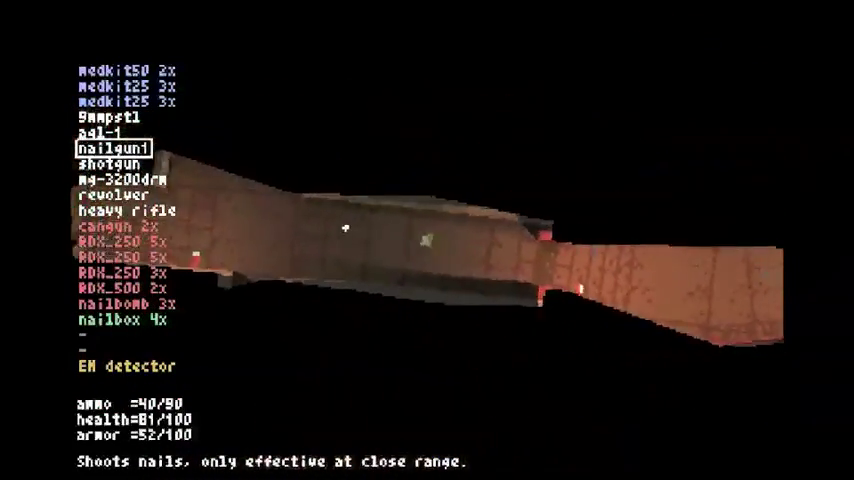
pyautogui.press('w')
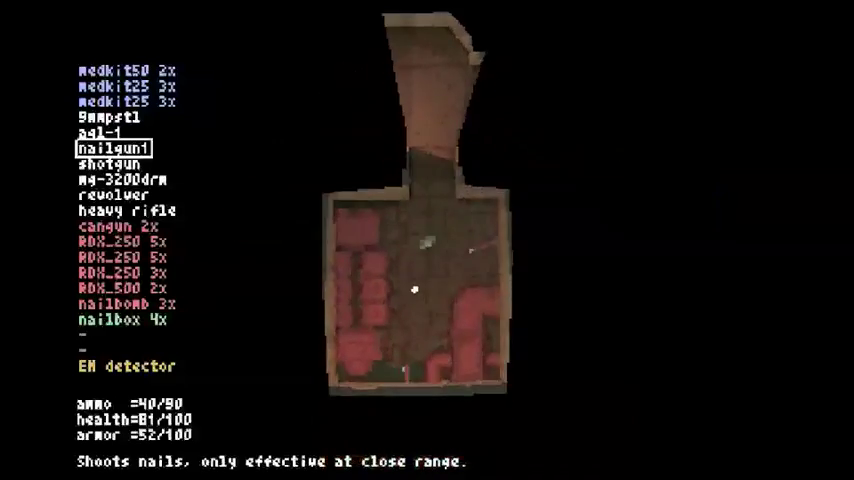
pyautogui.press('w')
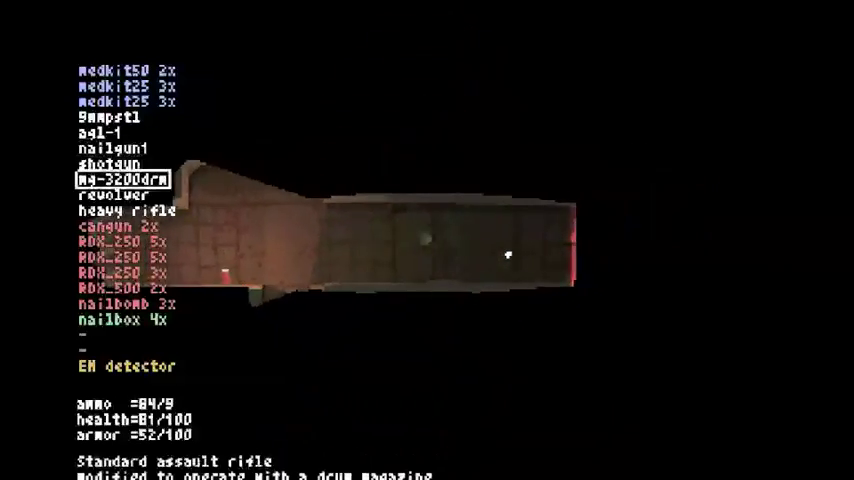
pyautogui.press('r')
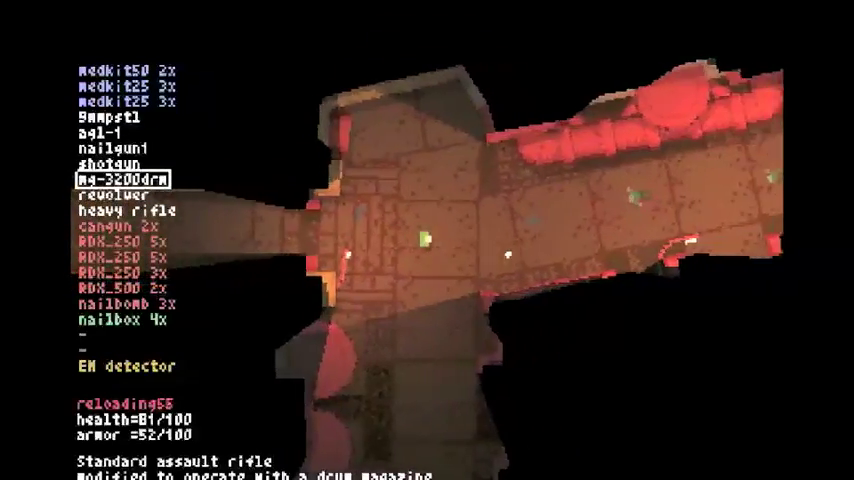
pyautogui.press('w')
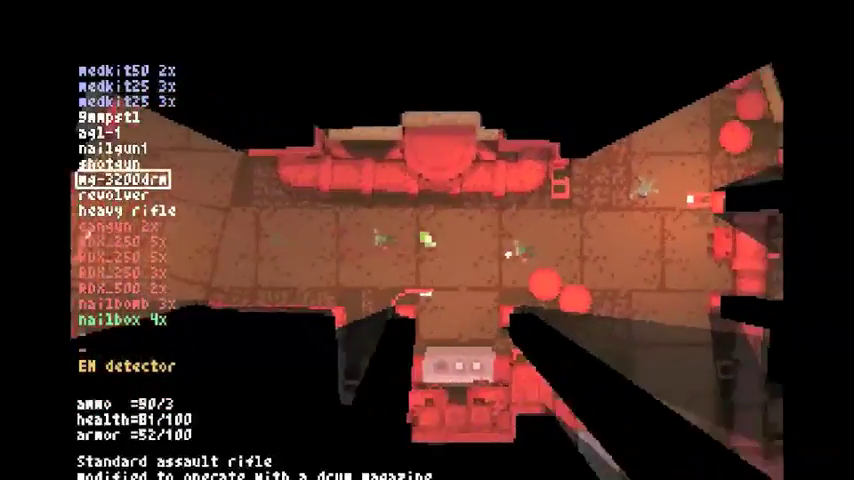
# Cross the hall into the dark corridor, swapping to the shotgun and back to mg-3200drm
pyautogui.press('Up')
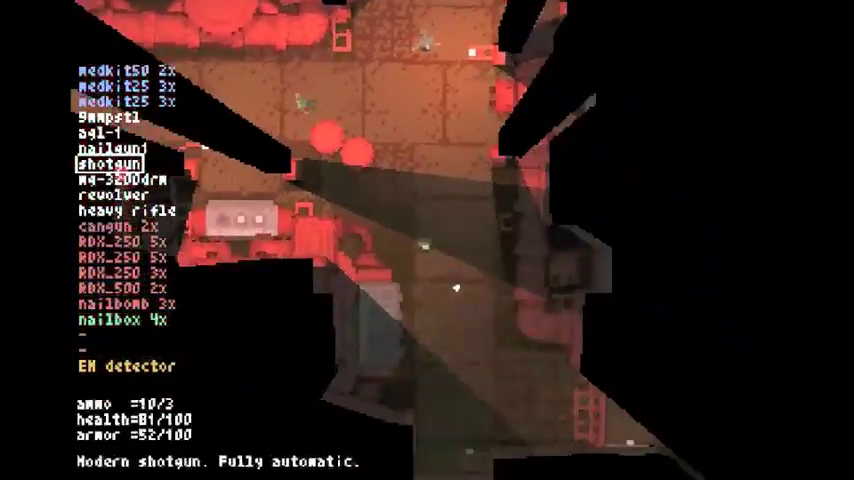
pyautogui.press('w')
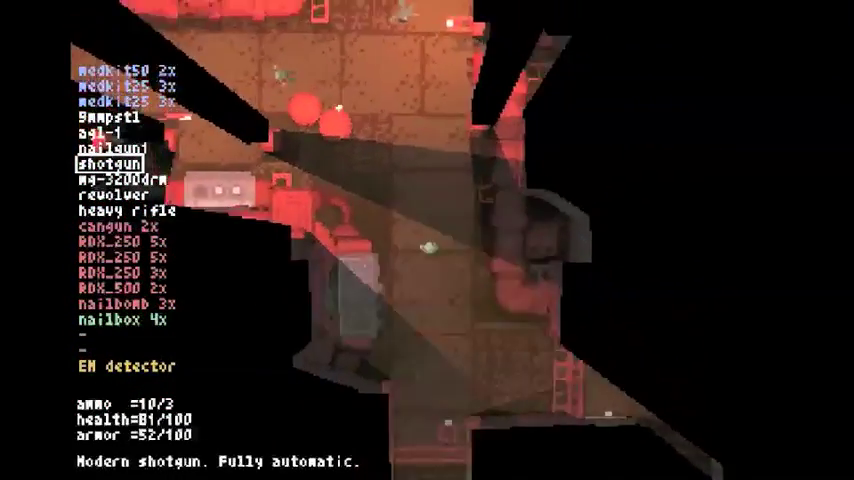
pyautogui.press('w')
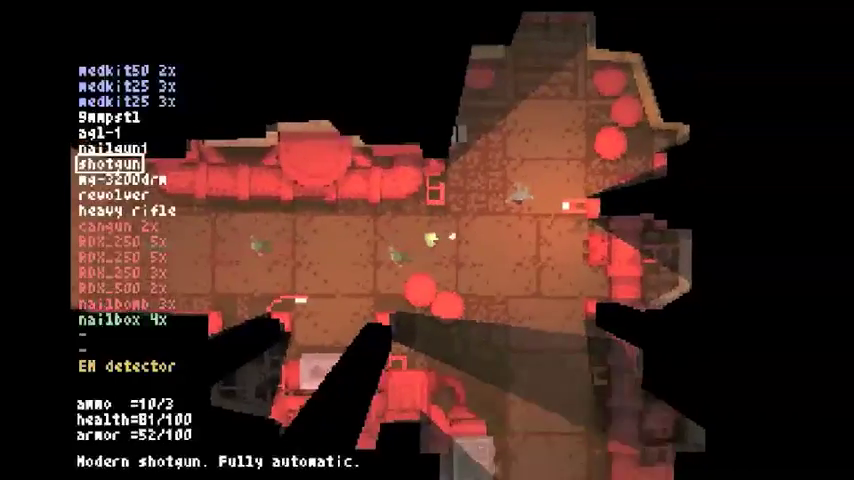
pyautogui.press('w')
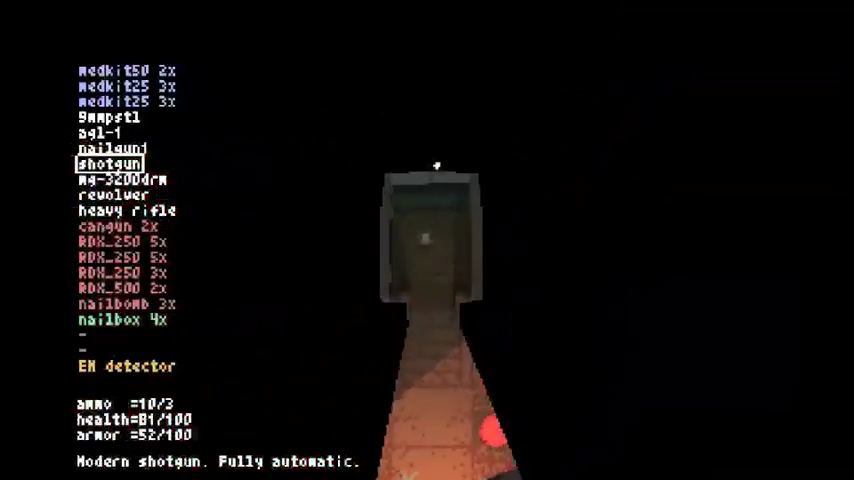
pyautogui.press('w')
pyautogui.press('Down')
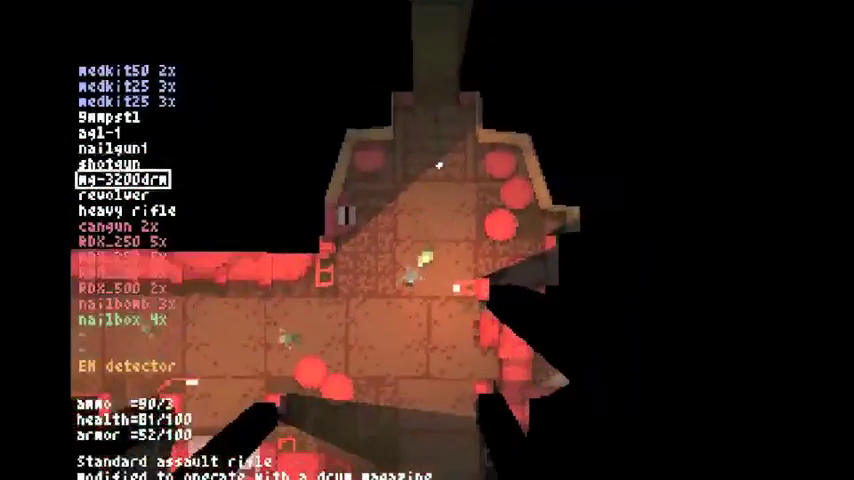
pyautogui.press('w')
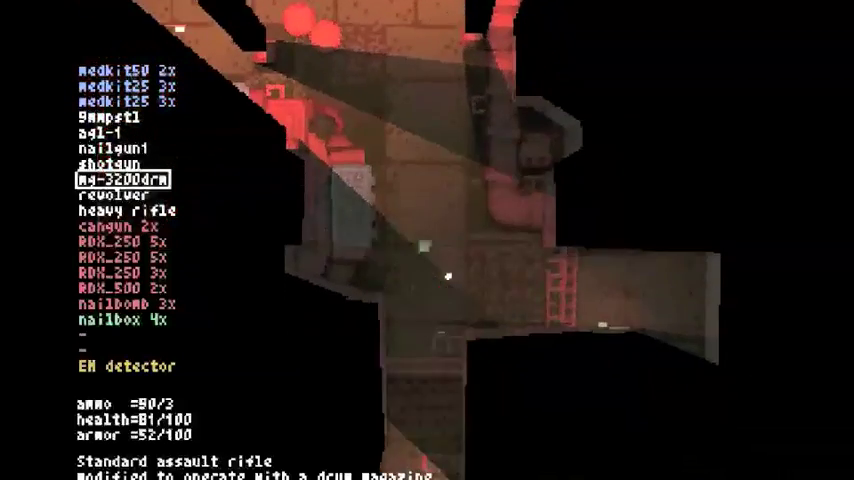
pyautogui.press('w')
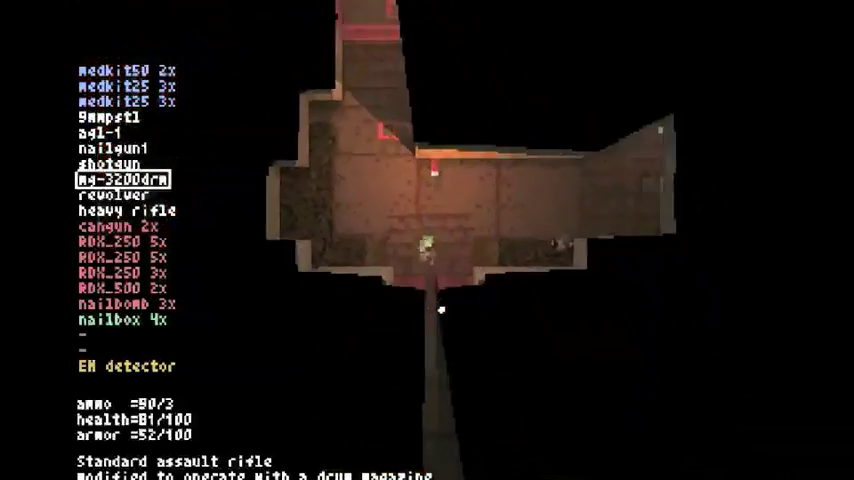
pyautogui.press('s')
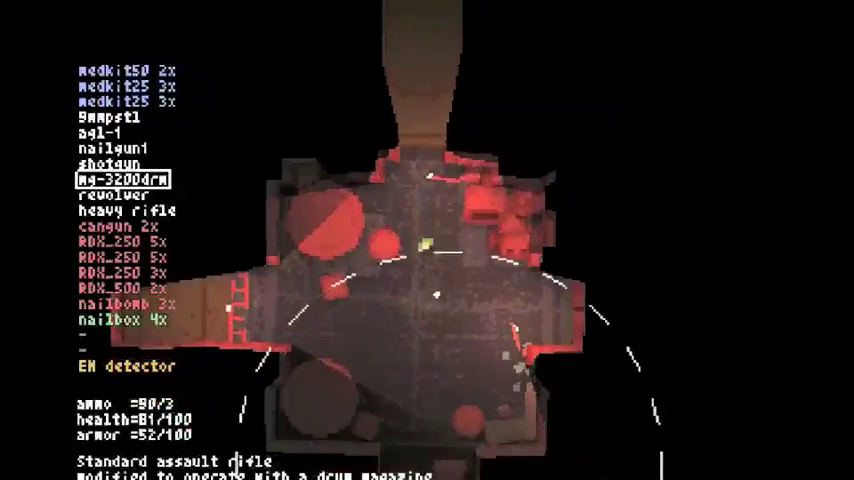
pyautogui.scroll(1, 427, 240)
# Advance up the corridor, fire at the enemies, reload the shotgun, and retreat
pyautogui.press('w')
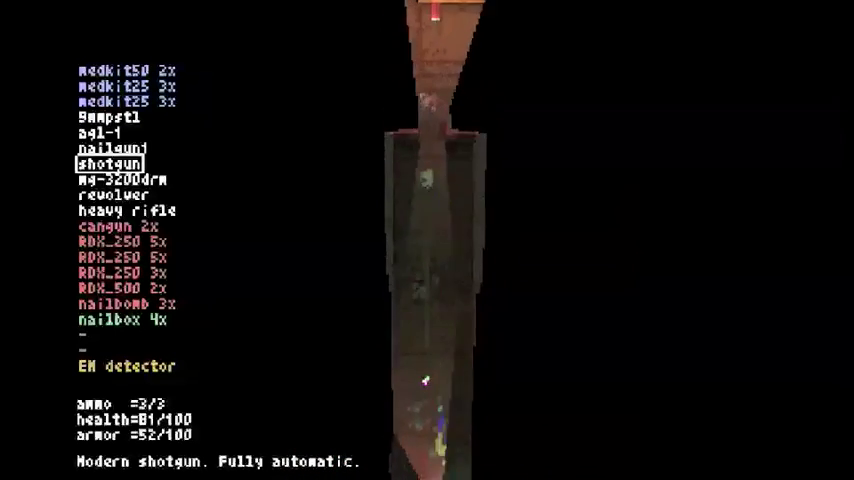
pyautogui.press('w')
pyautogui.click(424, 380)
pyautogui.press('r')
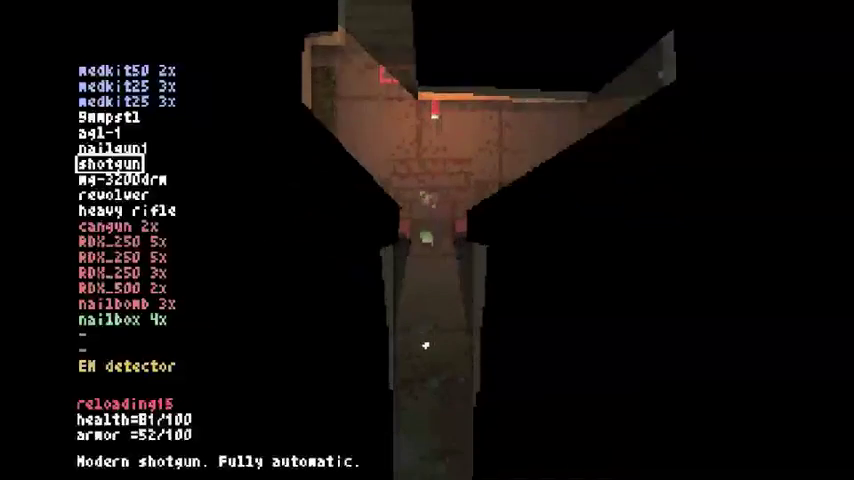
pyautogui.press('s')
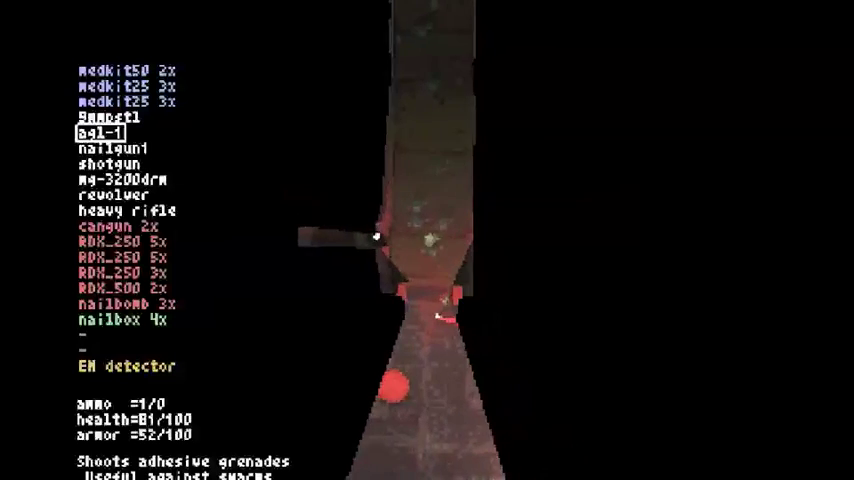
# Switch to the 9mm pistol, fire it, and reload
pyautogui.press('Up')
pyautogui.press('Up')
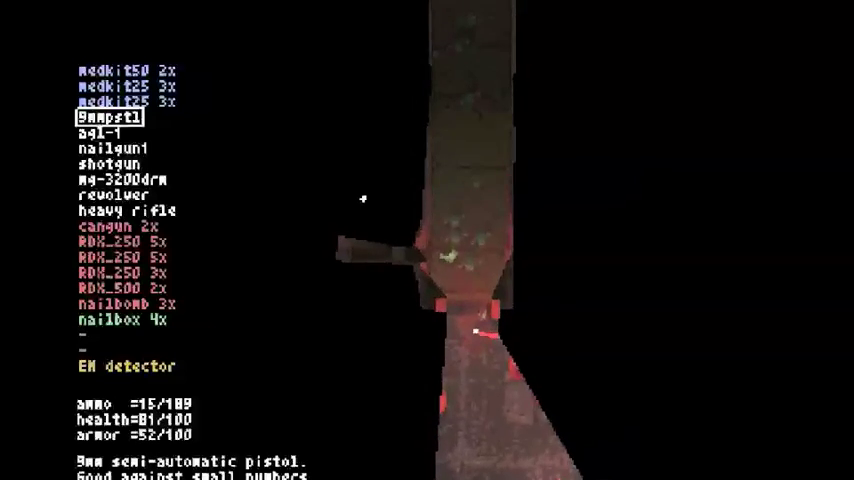
pyautogui.click(363, 198)
pyautogui.press('r')
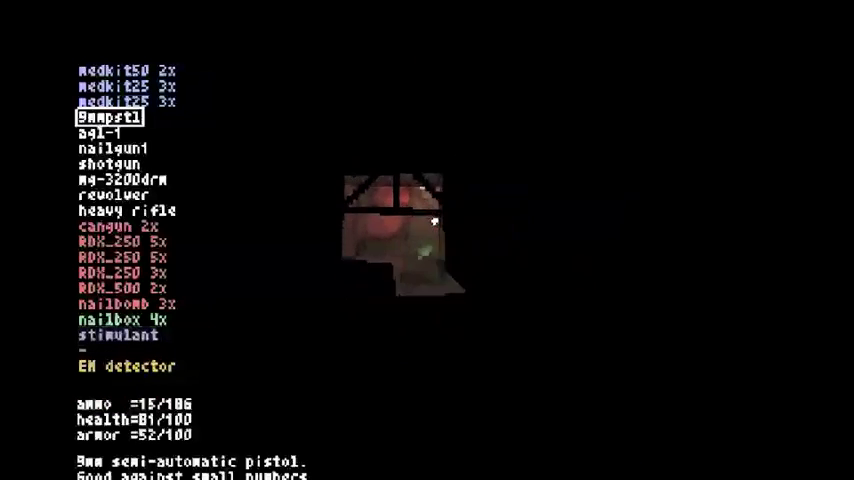
# Equip the shotgun and walk through the cross-shaped room to the left side room
pyautogui.press('Down')
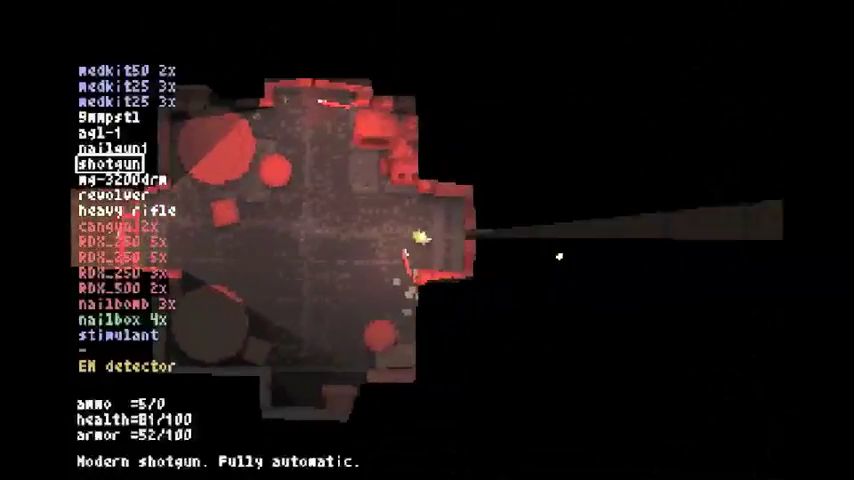
pyautogui.press('Left')
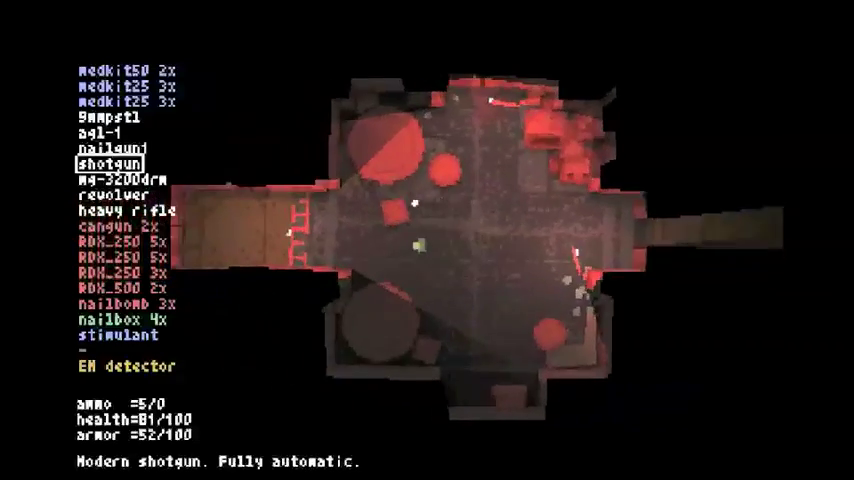
pyautogui.press('Right')
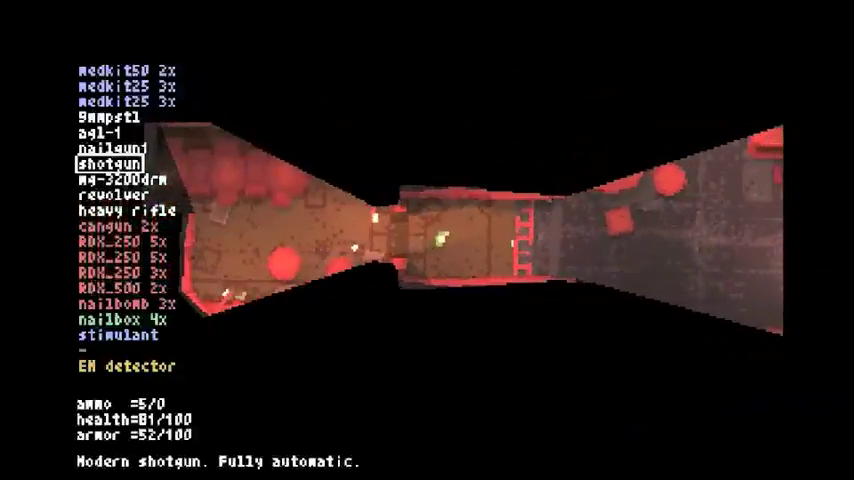
pyautogui.press('Right')
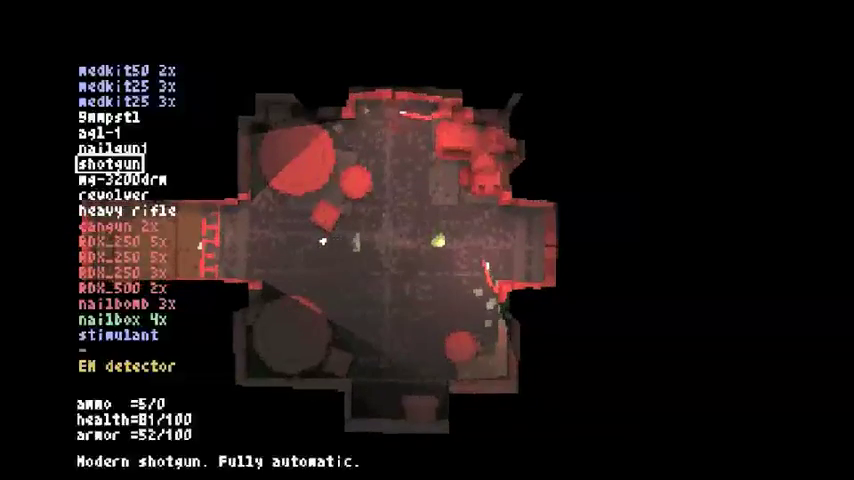
pyautogui.press('Left')
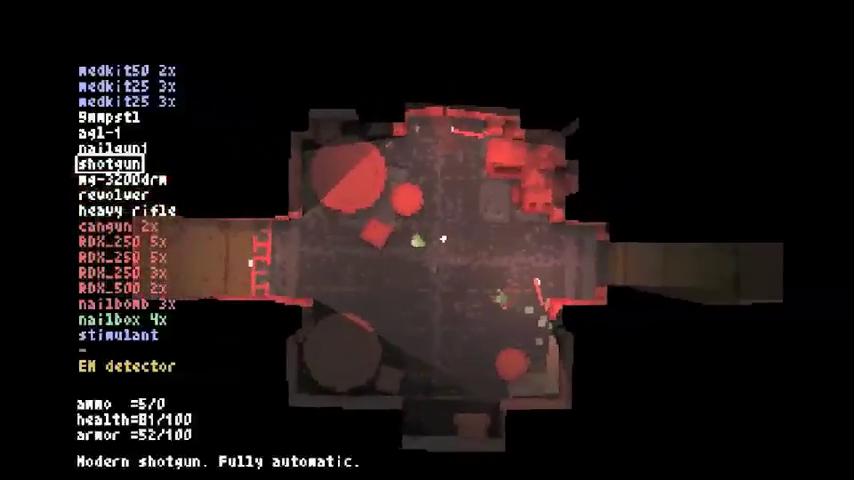
pyautogui.press('Left')
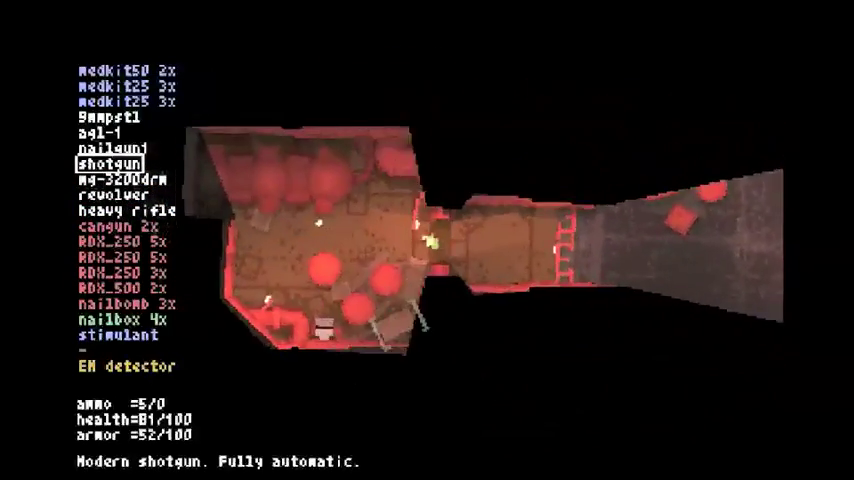
# Pick up the canned meat and eat it, raising health to 91
pyautogui.press('Down')
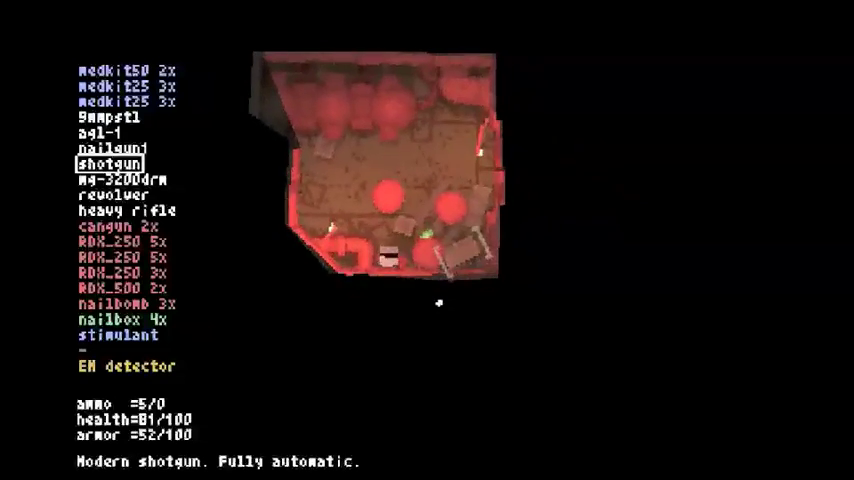
pyautogui.press('Down')
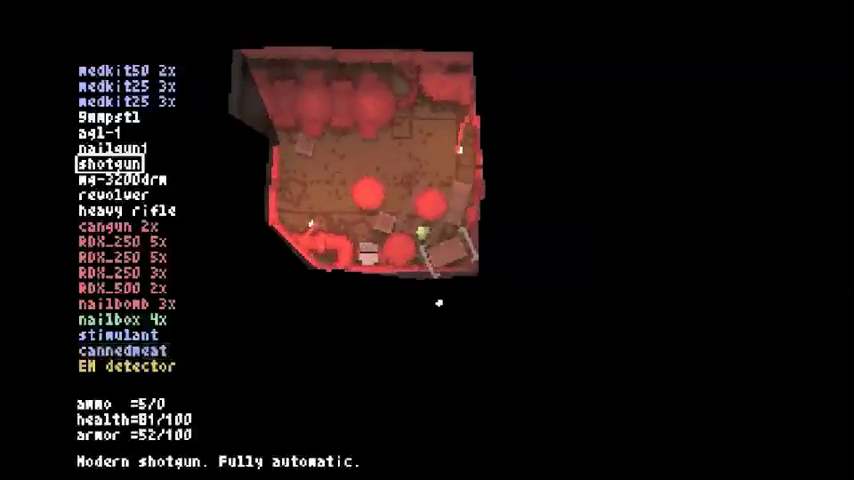
pyautogui.press('Down')
pyautogui.press('Down')
pyautogui.press('Down')
pyautogui.press('Up')
pyautogui.press('Up')
pyautogui.press('Up')
pyautogui.press('Return')
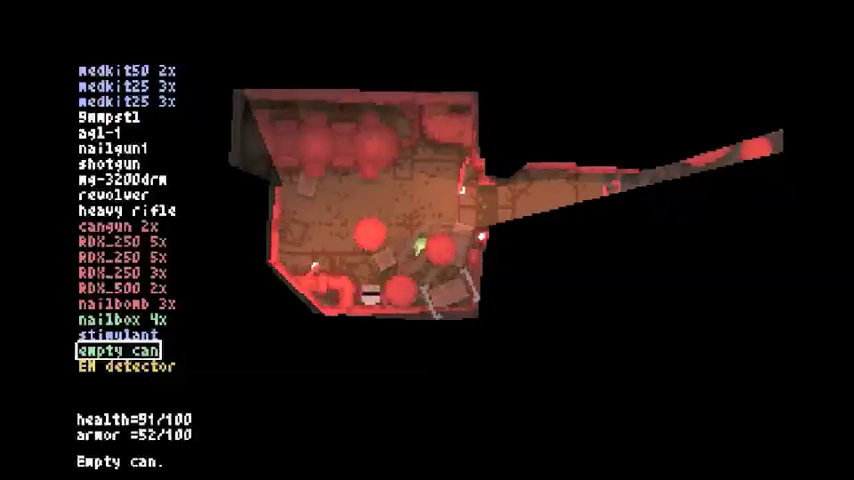
# Take the expgrenades and mchip from the crate, then head for the corridor and view the map
pyautogui.press('Return')
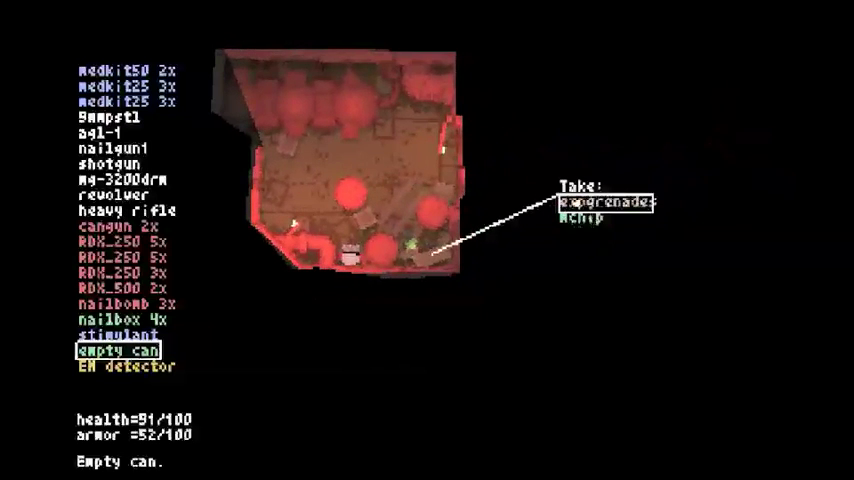
pyautogui.press('Return')
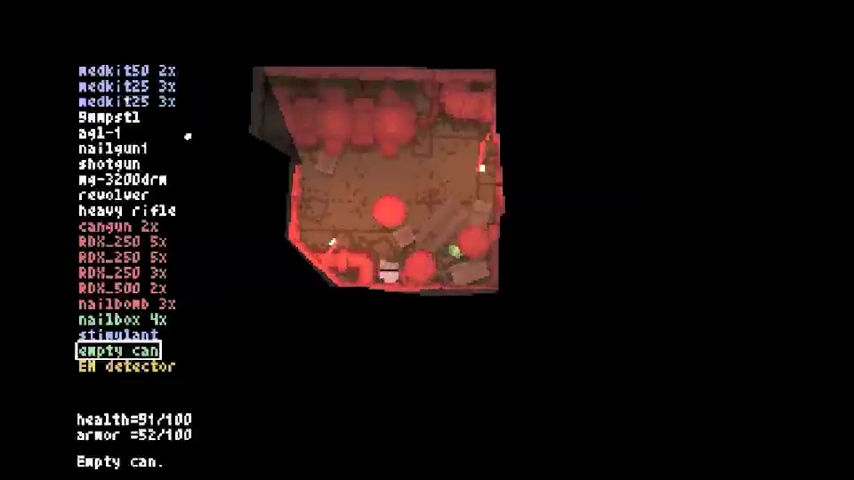
pyautogui.press('Return')
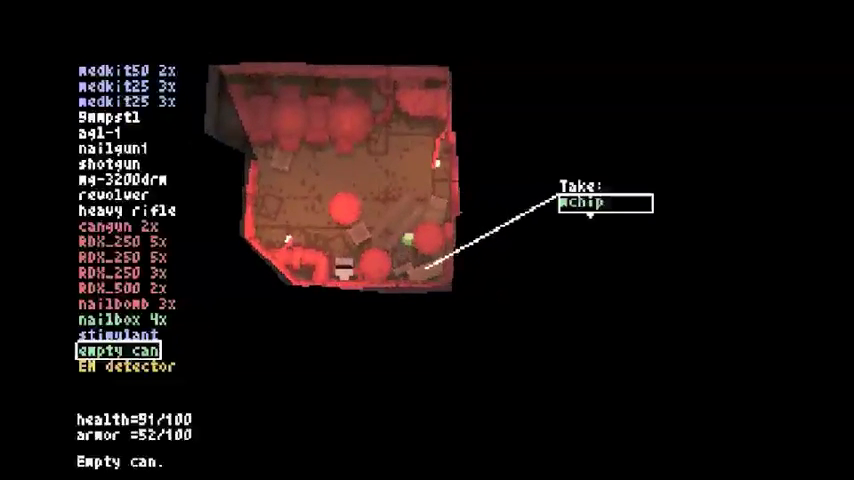
pyautogui.press('Return')
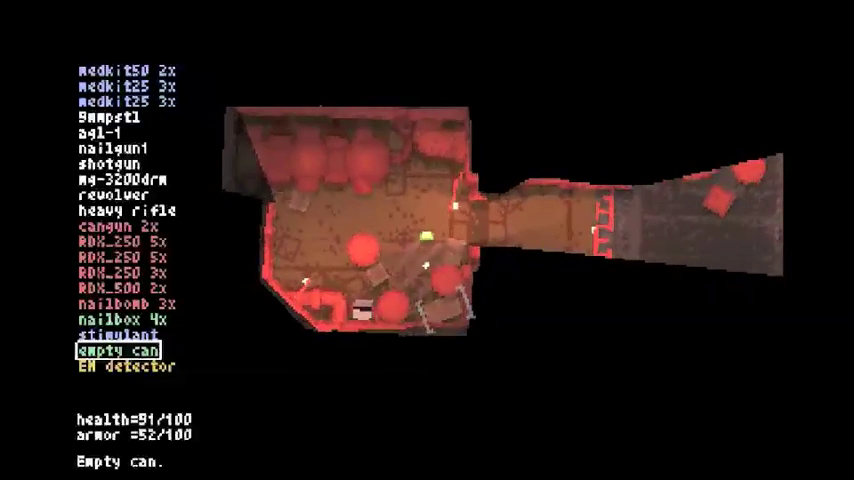
pyautogui.press('Right')
pyautogui.press('Tab')
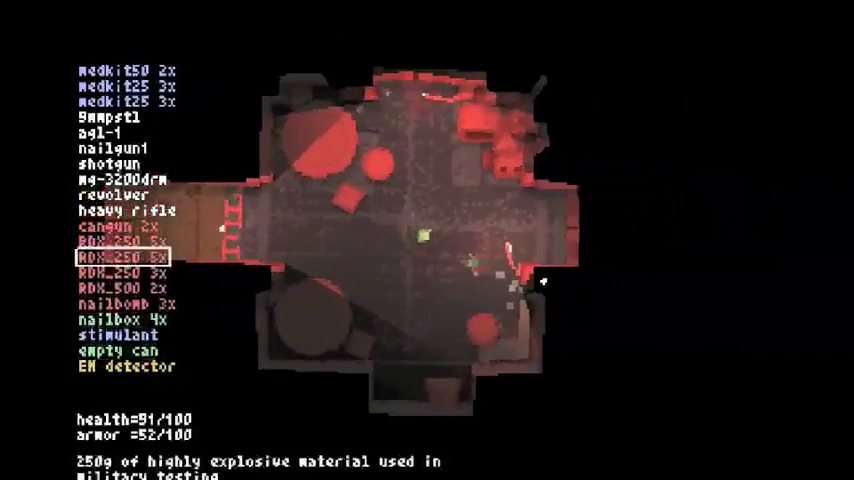
pyautogui.press('Up')
pyautogui.press('Up')
pyautogui.press('Up')
# Close the map, equip the mg-3200drm rifle, and walk into the corridor, checking the map
pyautogui.press('Right')
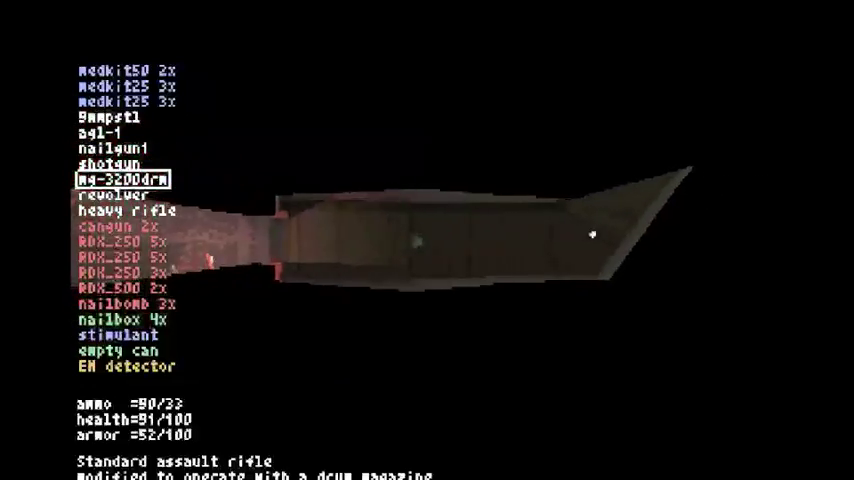
pyautogui.press('Right')
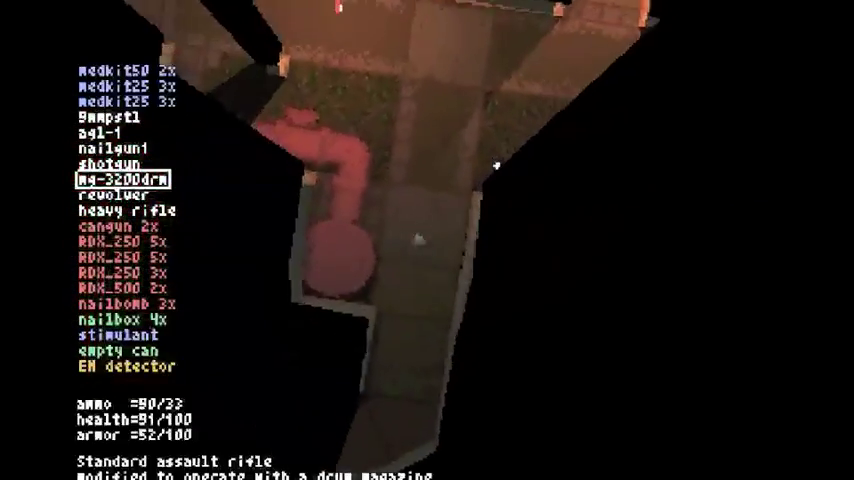
pyautogui.press('Tab')
pyautogui.press('Tab')
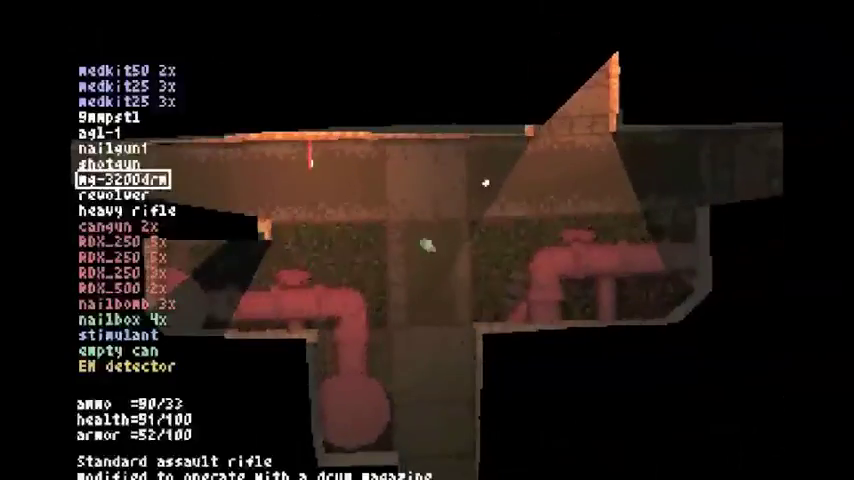
# Walk north up the narrow corridor and bring up the automap
pyautogui.press('Right')
pyautogui.press('Right')
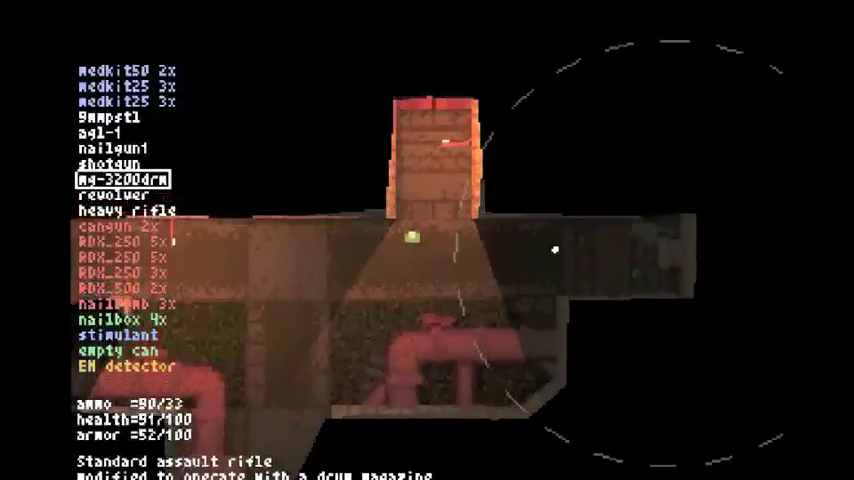
pyautogui.press('Up')
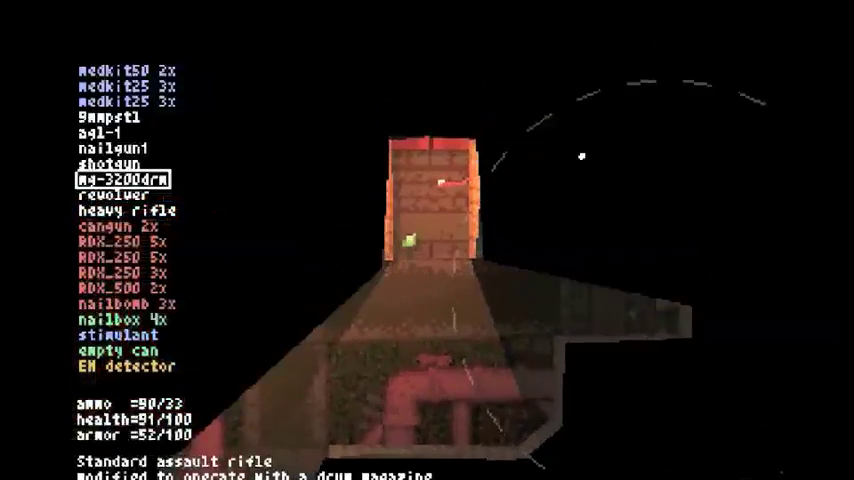
pyautogui.press('Up')
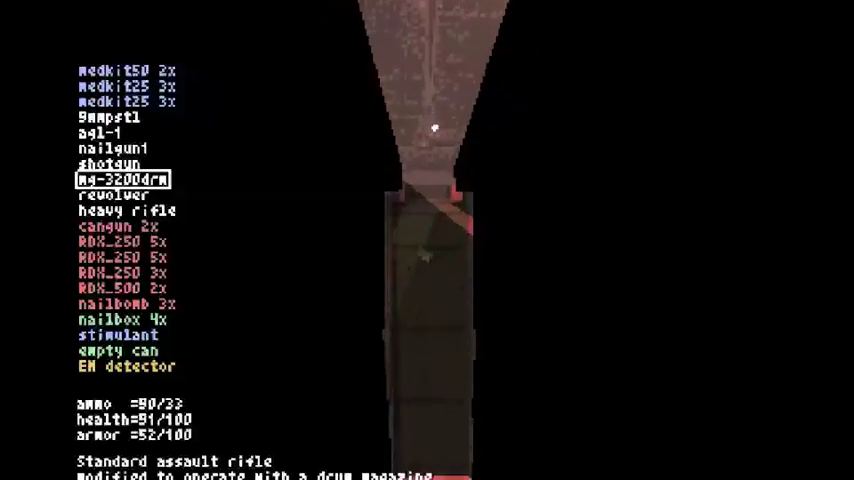
pyautogui.press('Up')
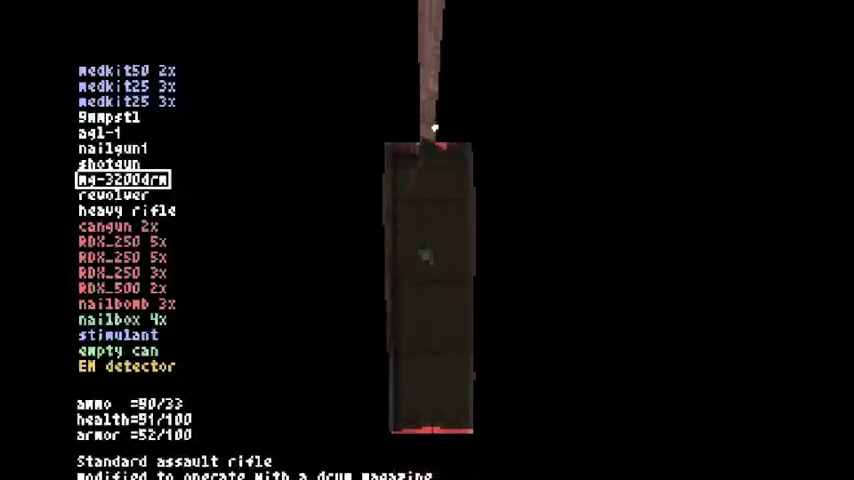
pyautogui.press('Tab')
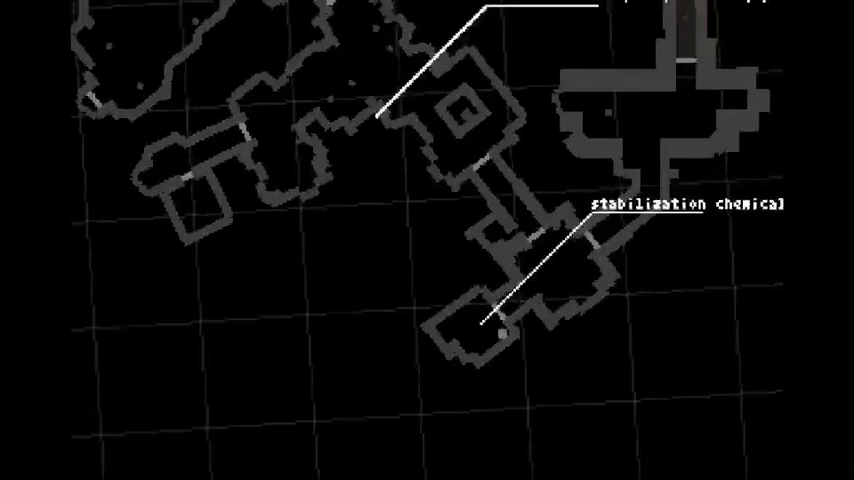
# Look over the automap, then return to play
pyautogui.press('Tab')
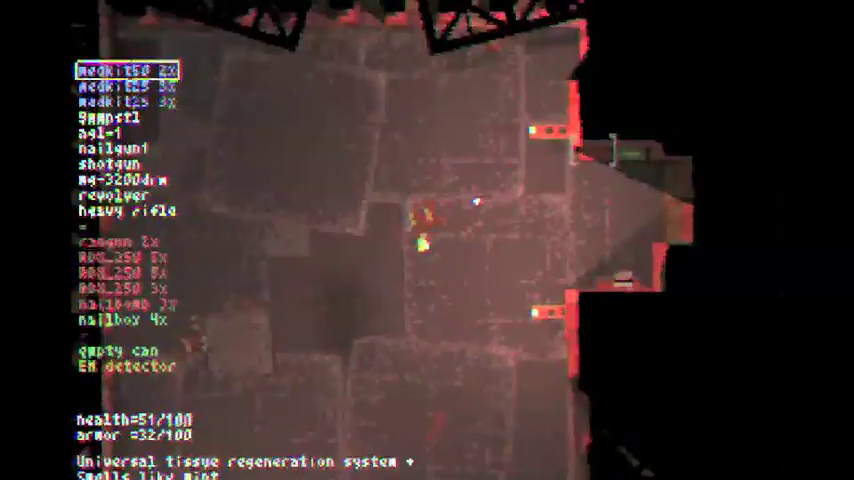
# Scroll the inventory selection down toward the mg-3200drm assault rifle
pyautogui.press('Down')
pyautogui.press('Down')
pyautogui.press('Down')
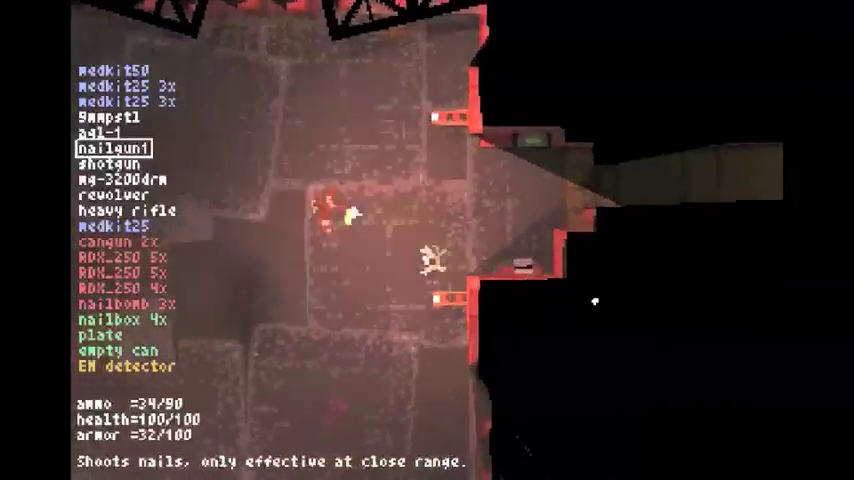
# Fire the nailgun at the guards to the north of the square room
pyautogui.click(600, 200)
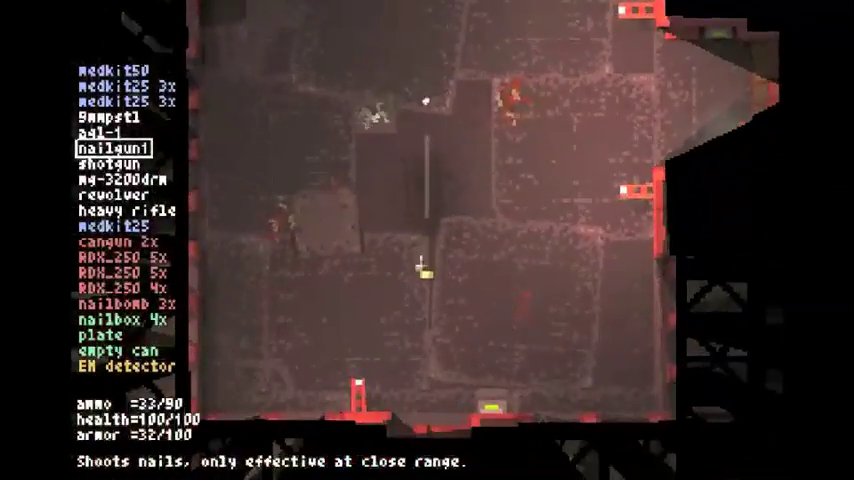
pyautogui.click(500, 120)
pyautogui.click(470, 150)
pyautogui.click(452, 208)
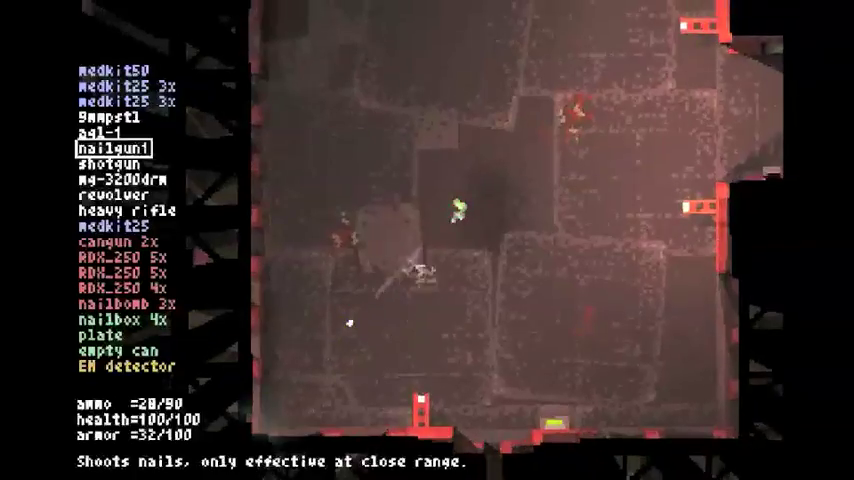
pyautogui.click(434, 208)
pyautogui.click(445, 230)
# Back down the room, gun down the nearby guard, and reload to 40 nails
pyautogui.press('s')
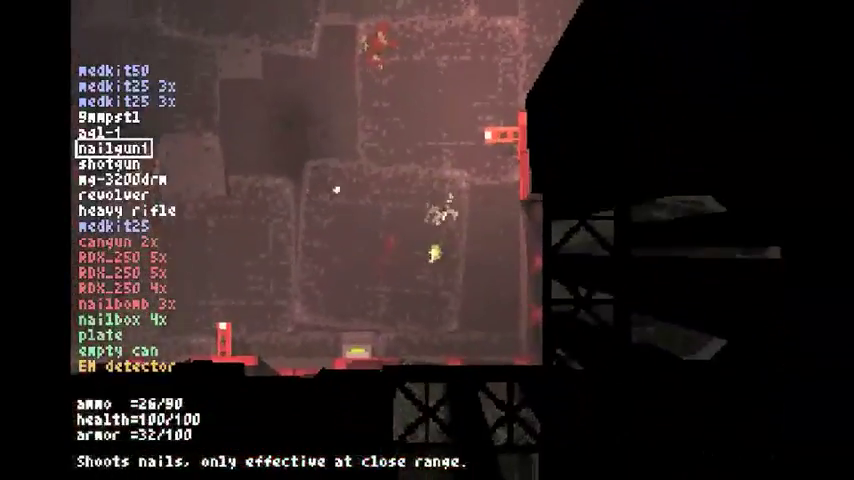
pyautogui.click(508, 255)
pyautogui.click(470, 280)
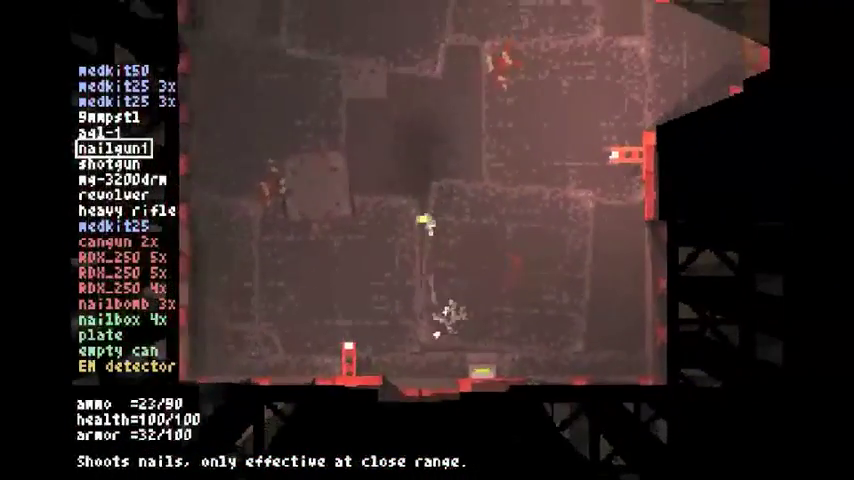
pyautogui.click(430, 310)
pyautogui.click(403, 340)
pyautogui.press('r')
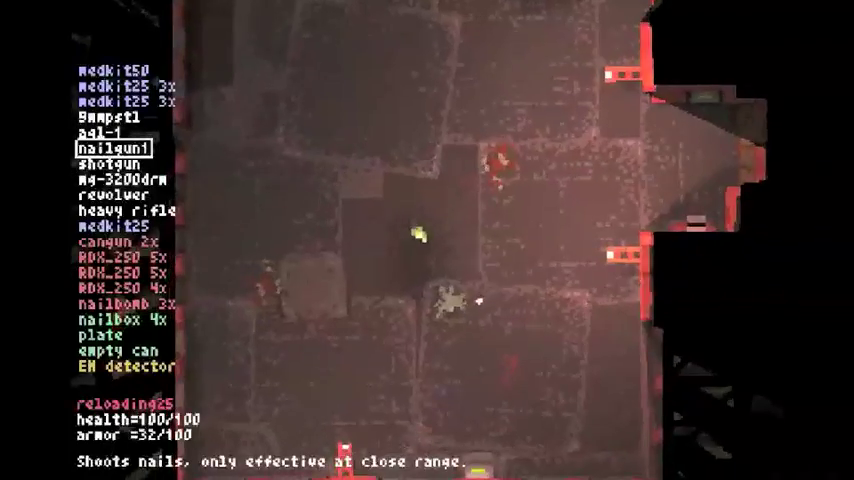
pyautogui.press('d')
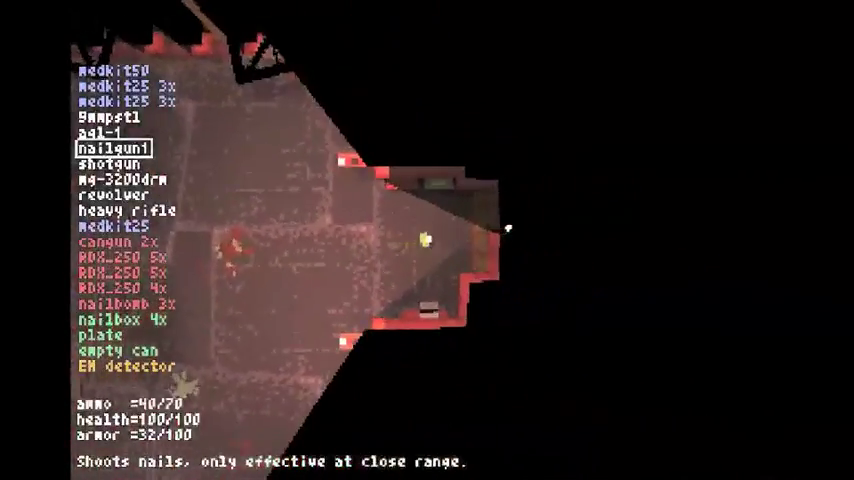
# Walk through the corridor into the large cross-shaped room and move around it
pyautogui.press('d')
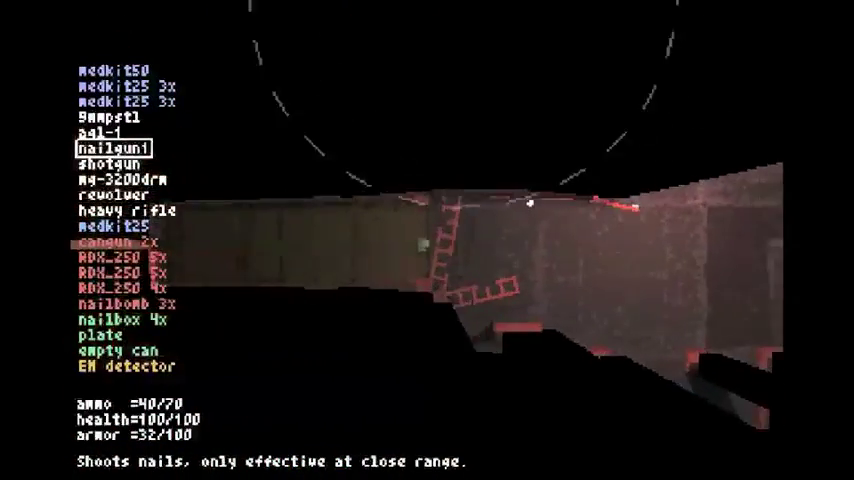
pyautogui.press('d')
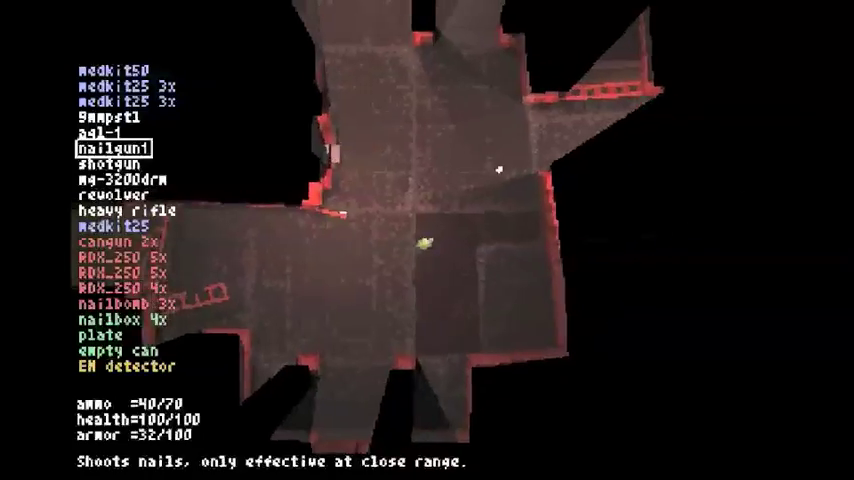
pyautogui.press('d')
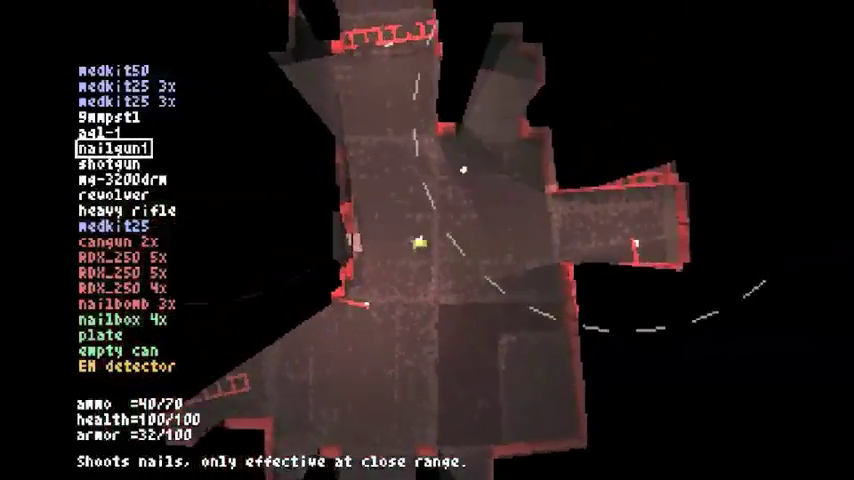
pyautogui.press('d')
pyautogui.press('d')
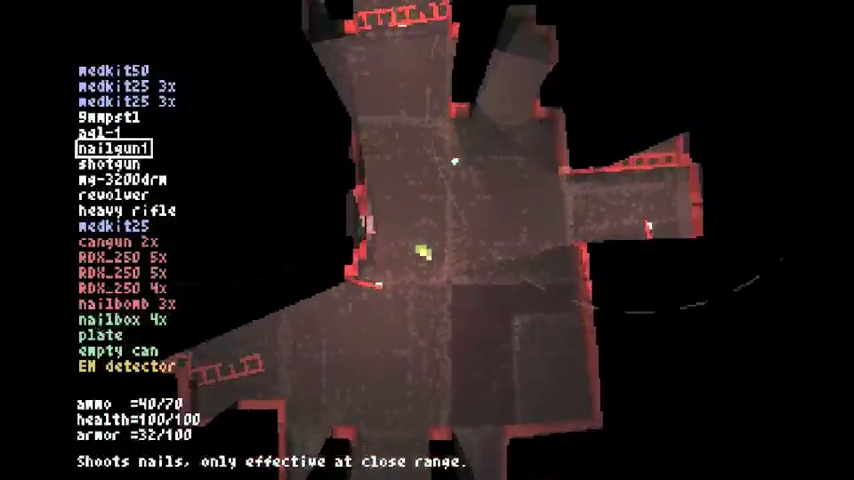
# Approach the enemy group, throw a nailbomb at it, and retreat west
pyautogui.press('d')
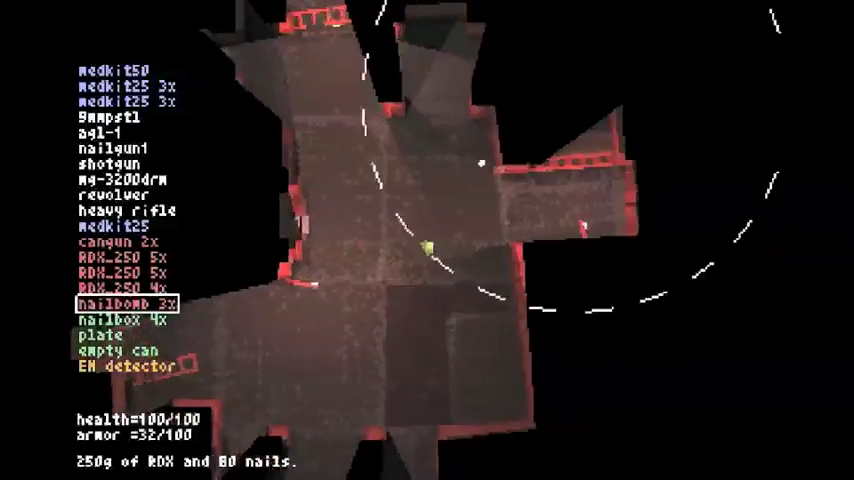
pyautogui.press('d')
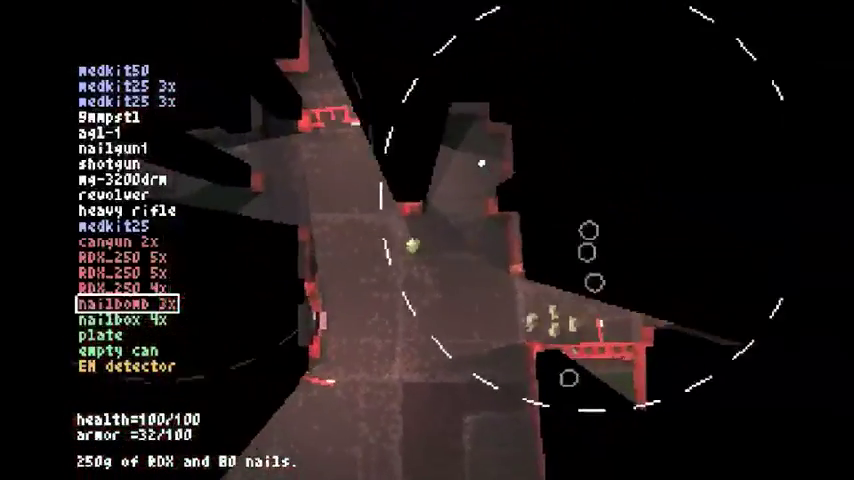
pyautogui.press('d')
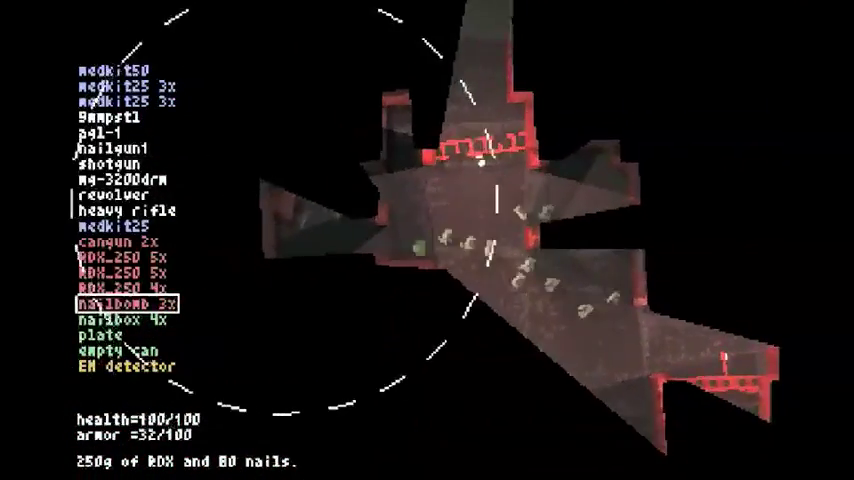
pyautogui.press('d')
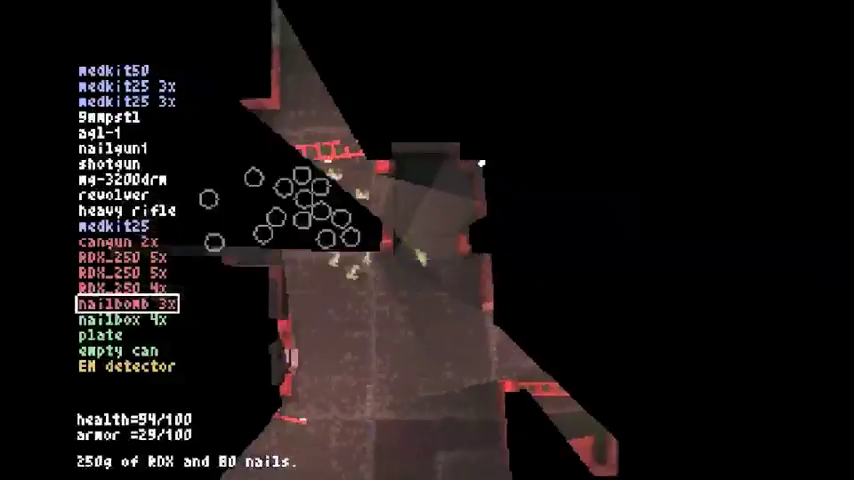
pyautogui.press('w')
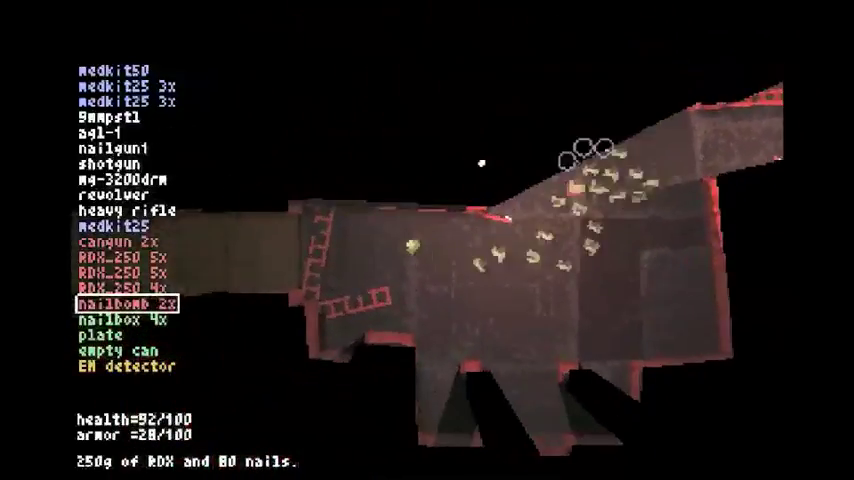
pyautogui.scroll(3, 480, 165)
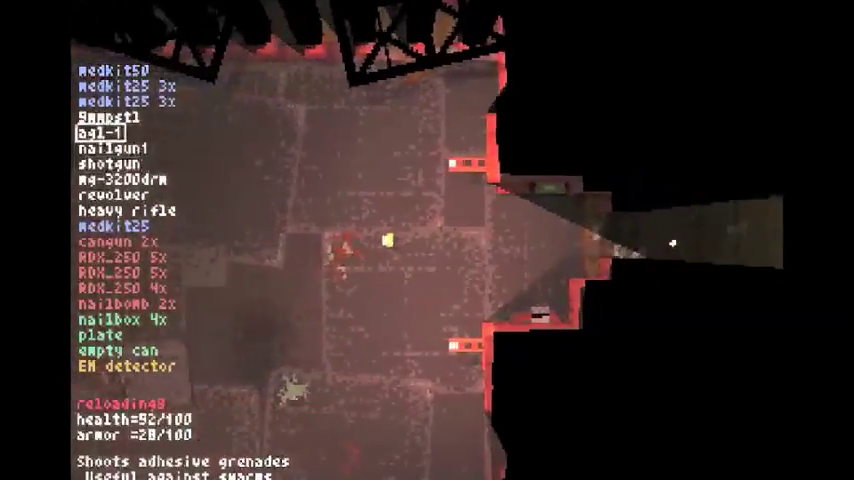
# Walk back through the square room and along the corridor
pyautogui.press('w')
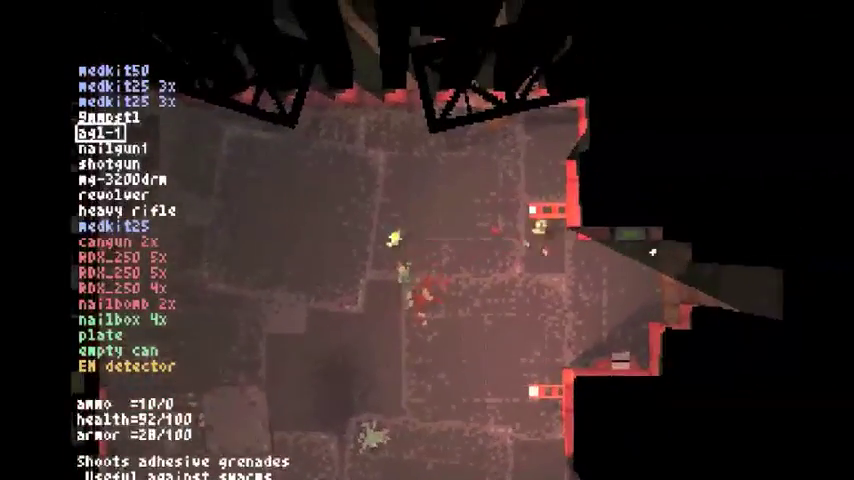
pyautogui.press('w')
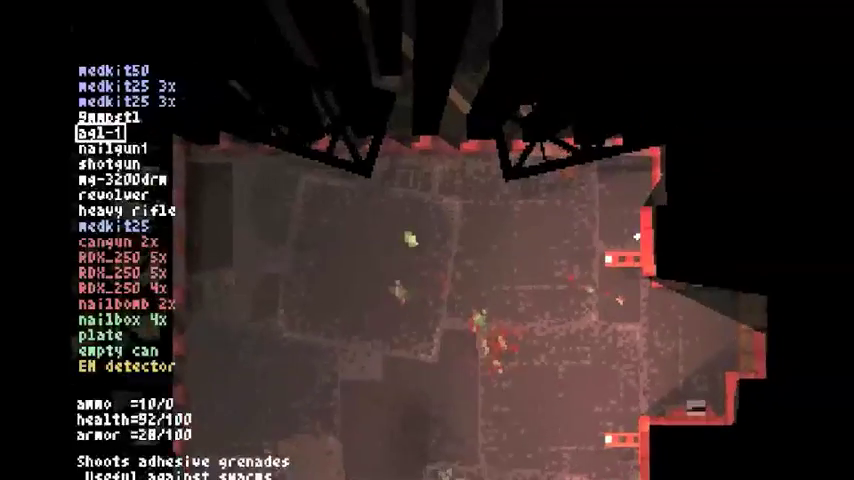
pyautogui.press('d')
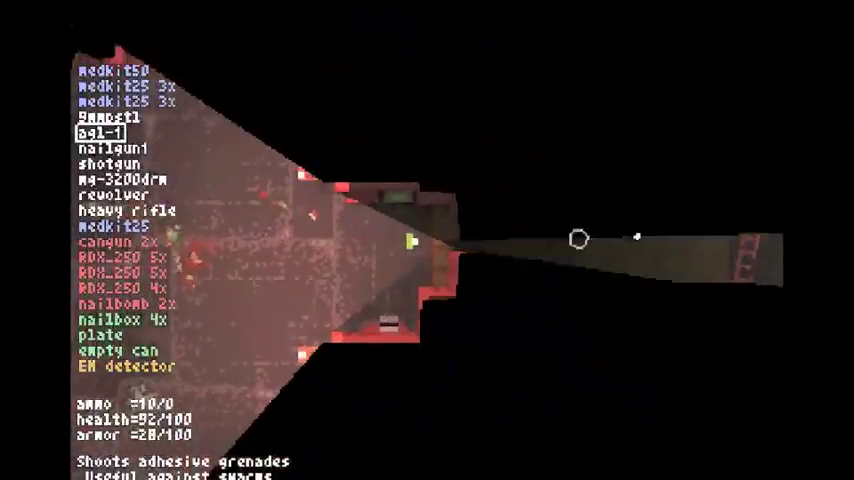
pyautogui.scroll(-1, 636, 237)
pyautogui.press('a')
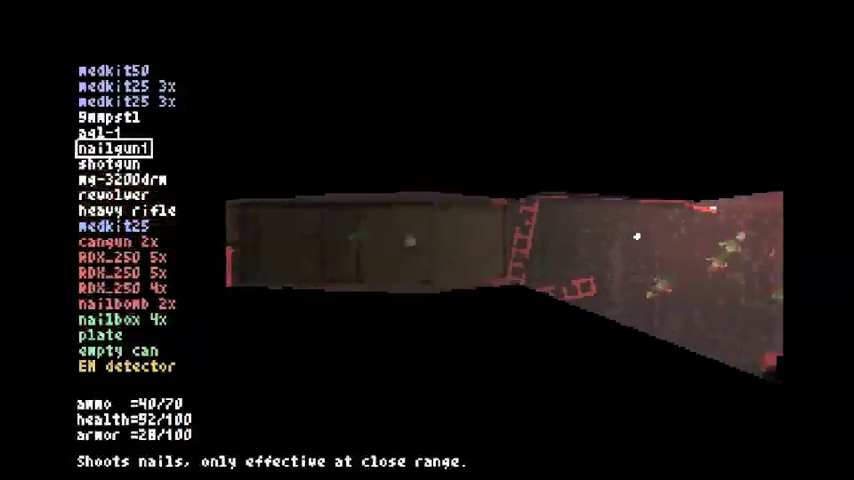
# Cross the room of dead enemies to the canned meat and eat it
pyautogui.press('w')
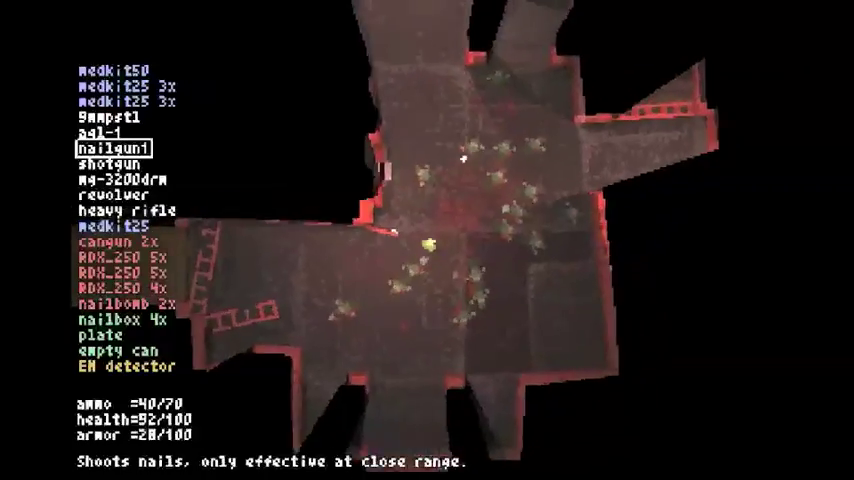
pyautogui.press('w')
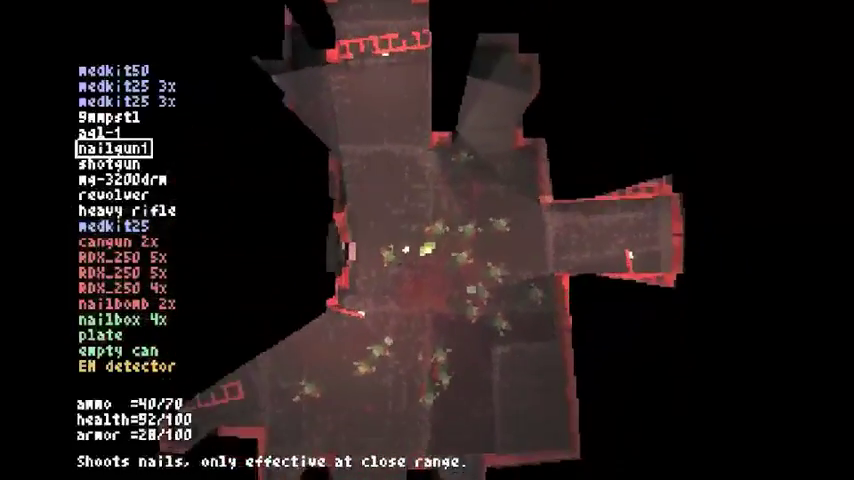
pyautogui.press('a')
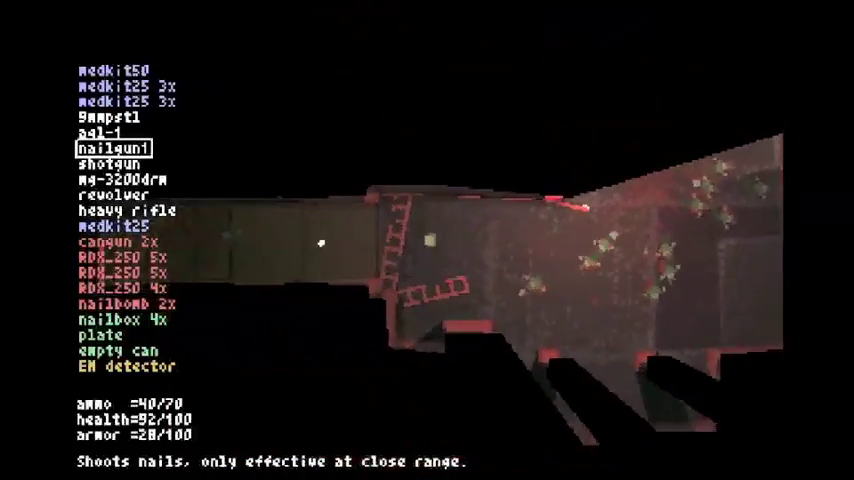
pyautogui.scroll(-1, 427, 240)
pyautogui.scroll(-7, 427, 240)
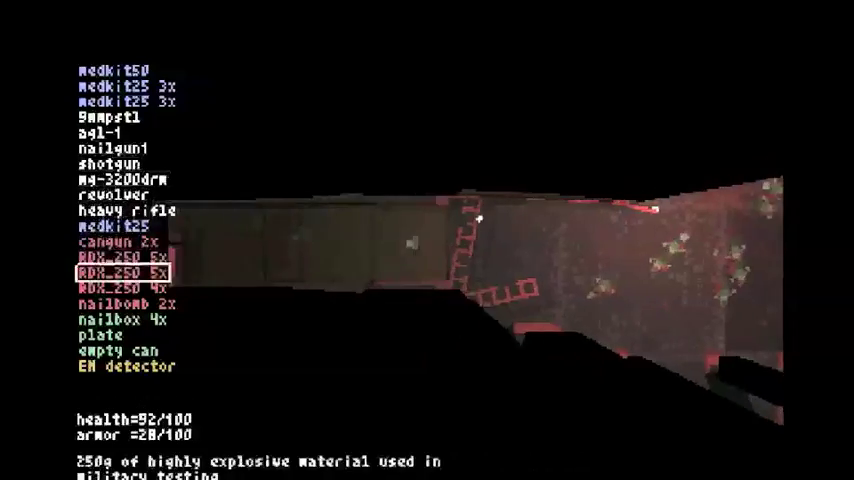
pyautogui.scroll(-3, 427, 240)
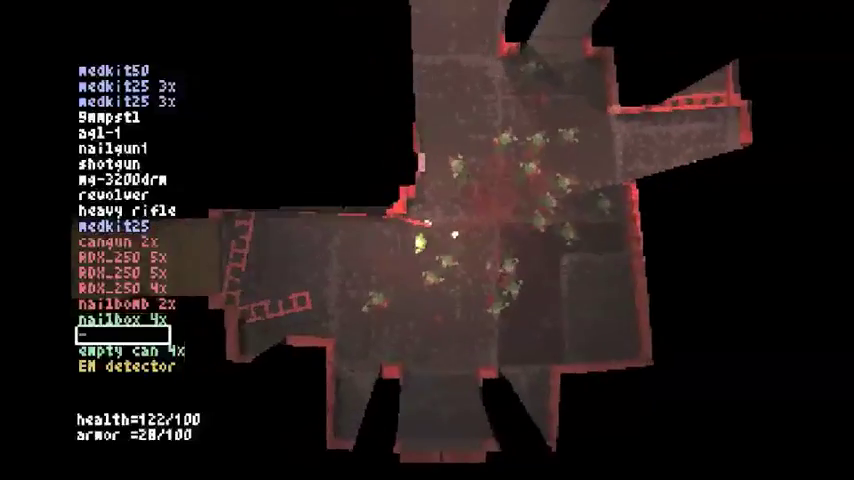
pyautogui.press('e')
pyautogui.scroll(2, 454, 236)
# Select the steel plate and head north and east along the corridors toward the taser
pyautogui.press('w')
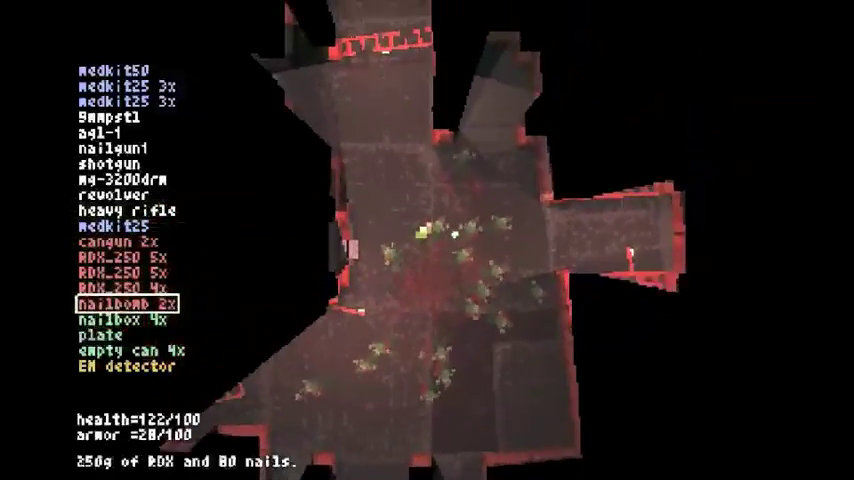
pyautogui.scroll(-2, 454, 236)
pyautogui.press('w')
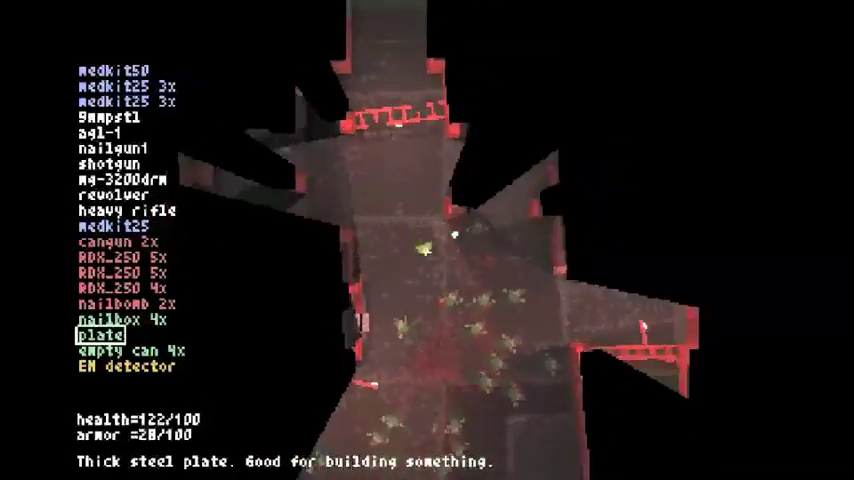
pyautogui.press('w')
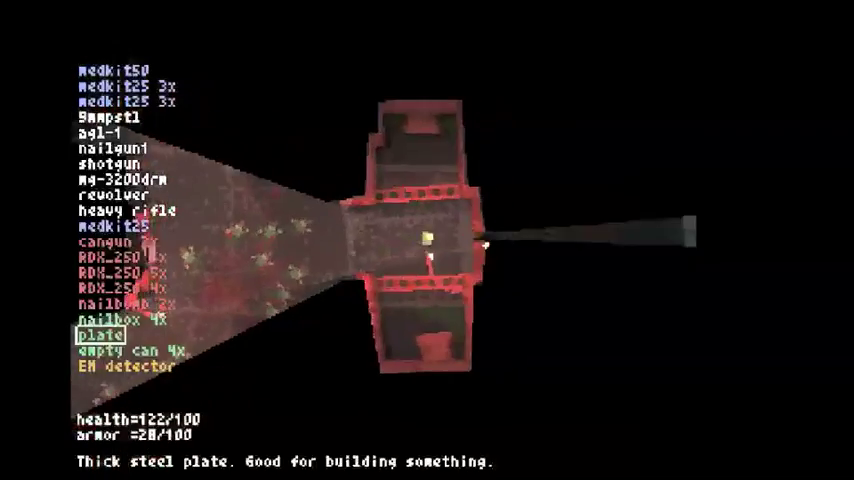
pyautogui.press('d')
pyautogui.press('d')
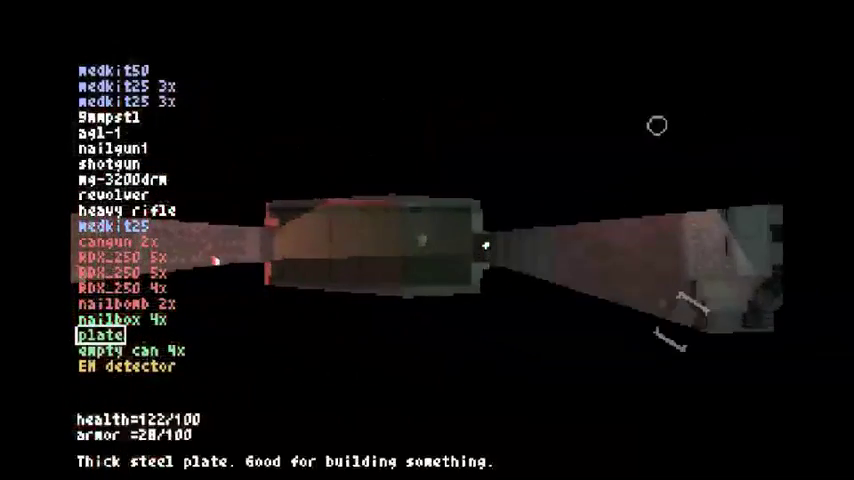
pyautogui.scroll(3, 640, 130)
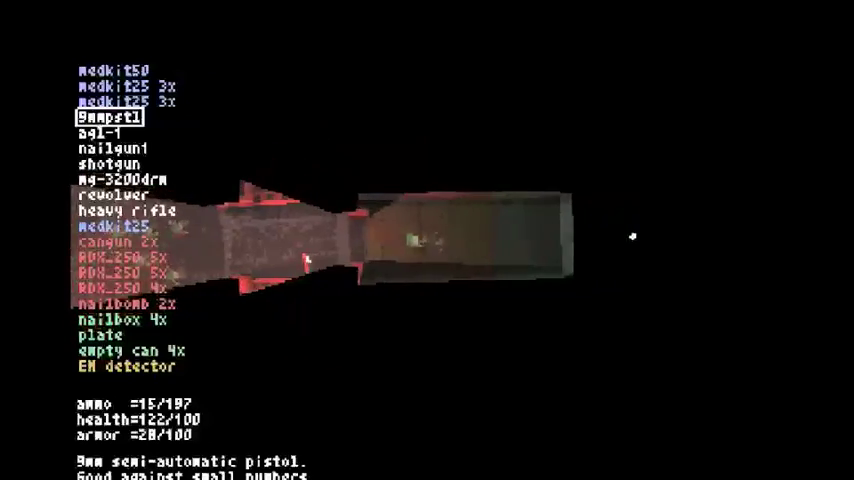
pyautogui.scroll(-11, 427, 240)
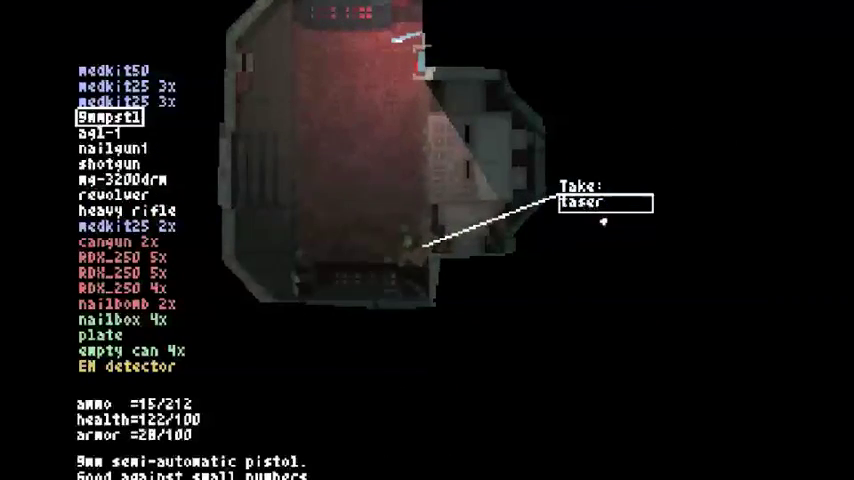
# Pick up the taser, cross the room, and drop it on the floor
pyautogui.press('Escape')
pyautogui.scroll(-8, 427, 240)
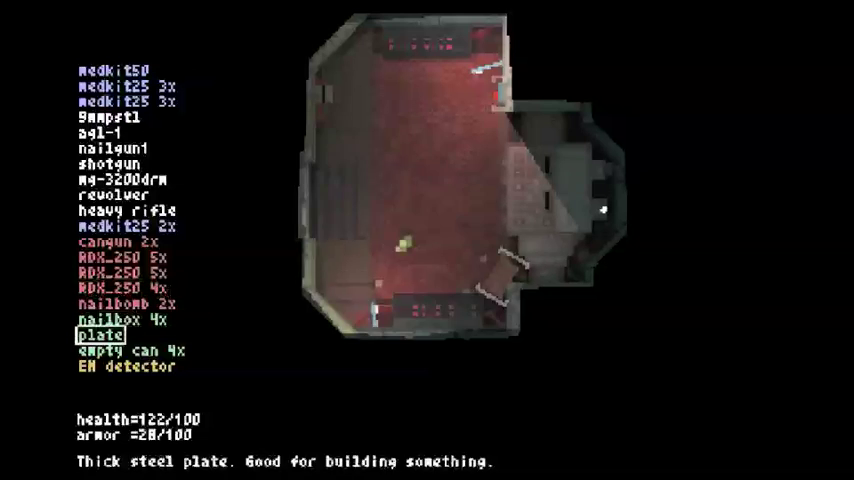
pyautogui.scroll(-1, 604, 210)
pyautogui.press('e')
pyautogui.press('Return')
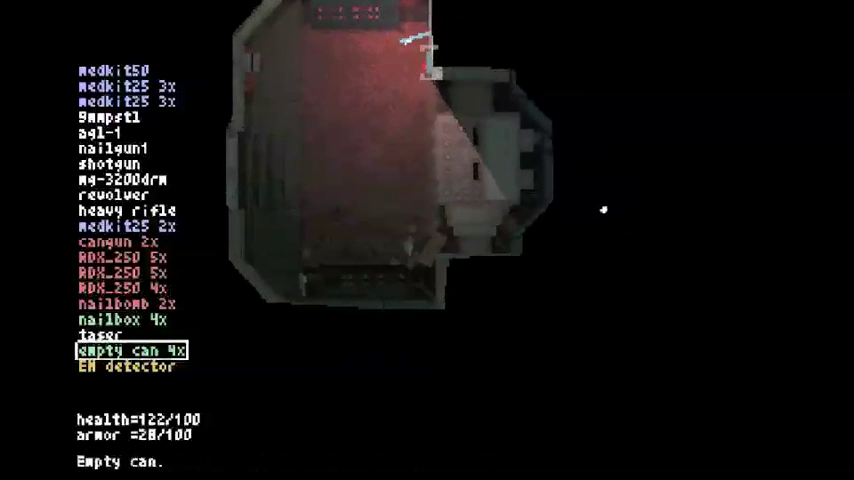
pyautogui.press('w')
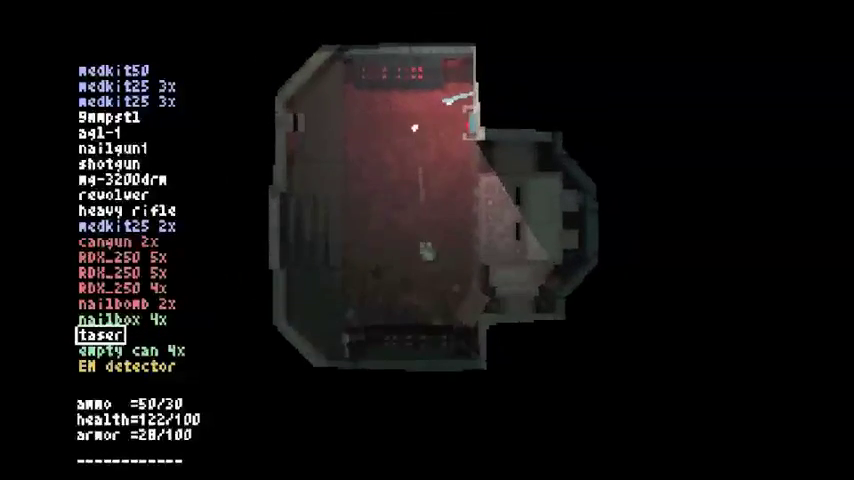
pyautogui.press('w')
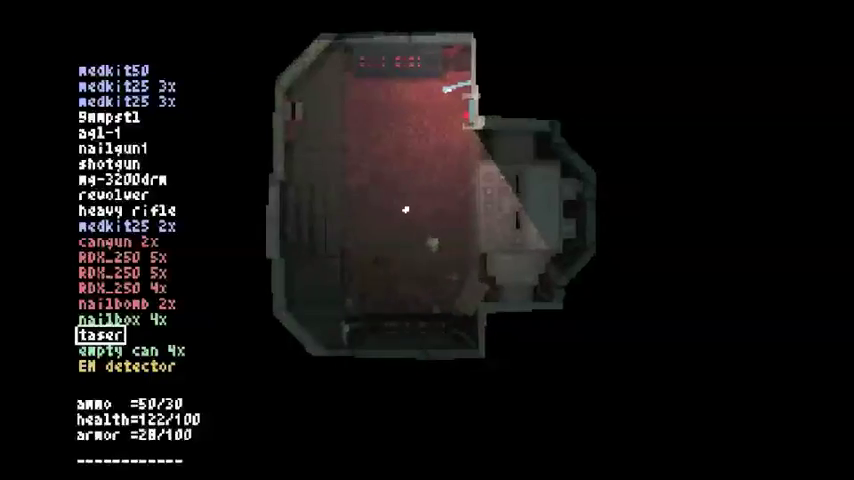
pyautogui.press('d')
# Equip the heavy rifle and walk through the corridors into the next red-floored room
pyautogui.press('Up')
pyautogui.press('Up')
pyautogui.press('Up')
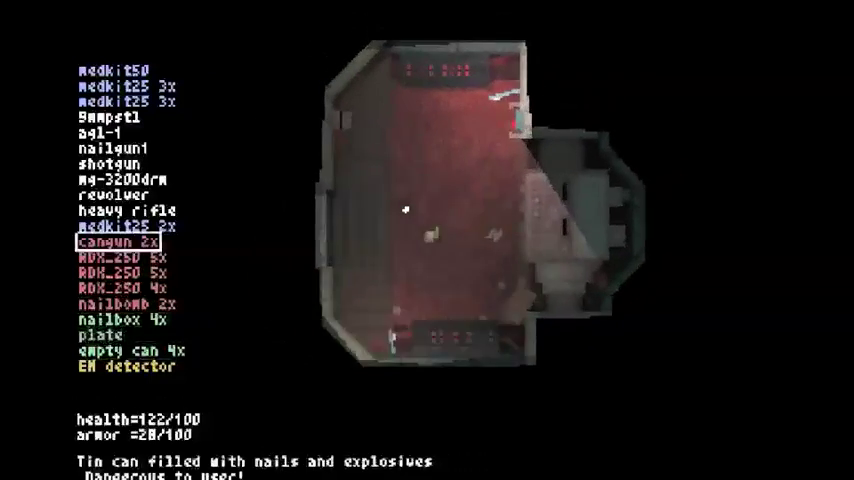
pyautogui.press('Up')
pyautogui.press('Up')
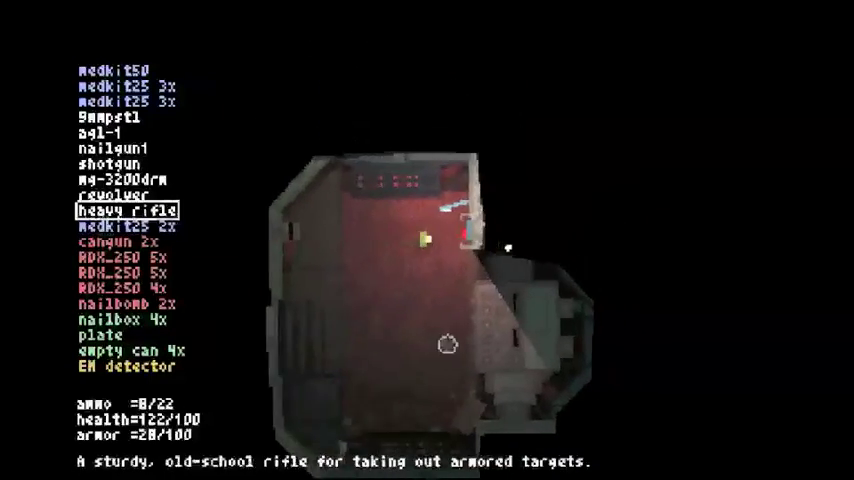
pyautogui.press('w')
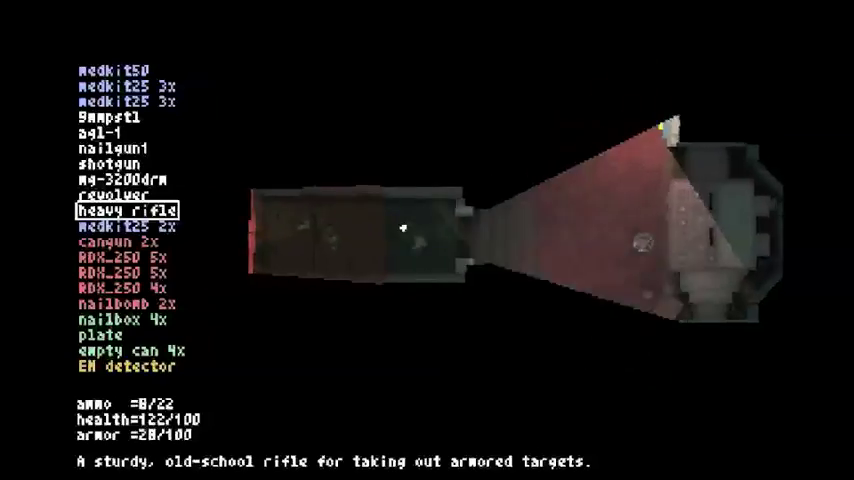
pyautogui.press('w')
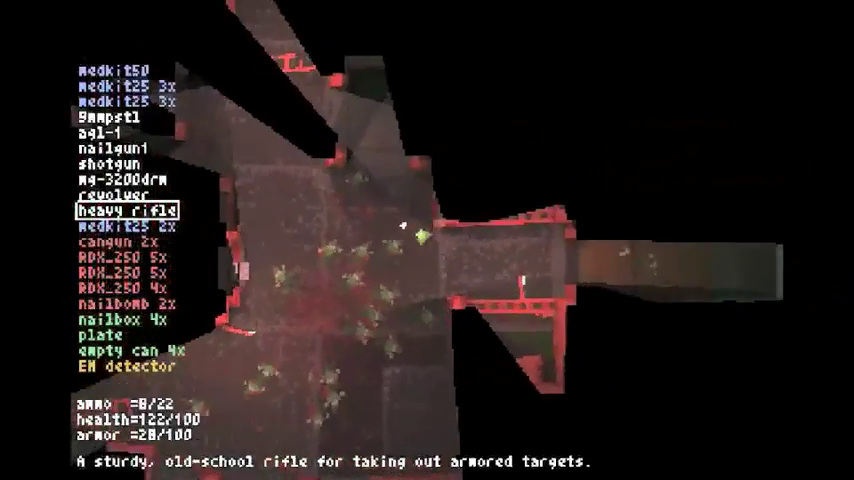
pyautogui.press('w')
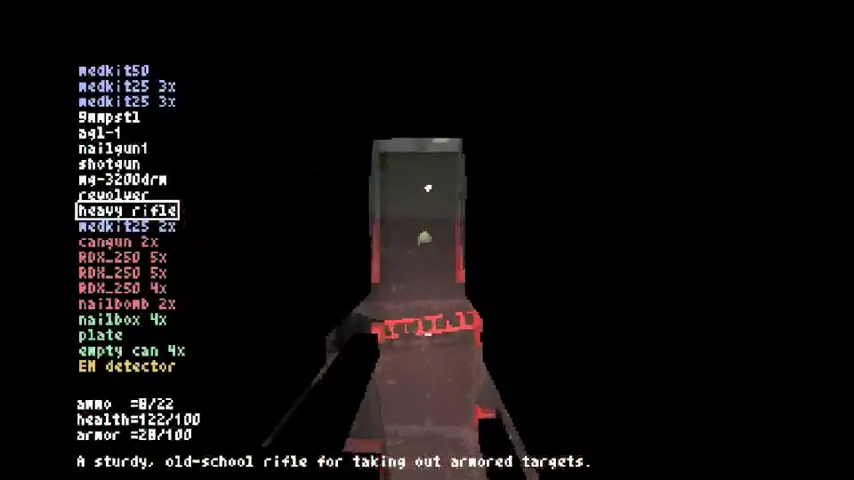
pyautogui.press('w')
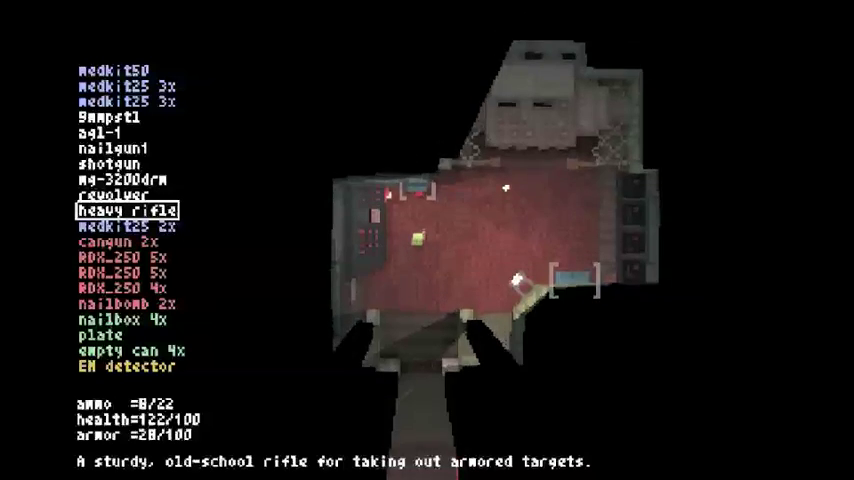
# Search the container, taking the medkit25 and agl-1 launcher, and browse down to the empty cans
pyautogui.press('Up')
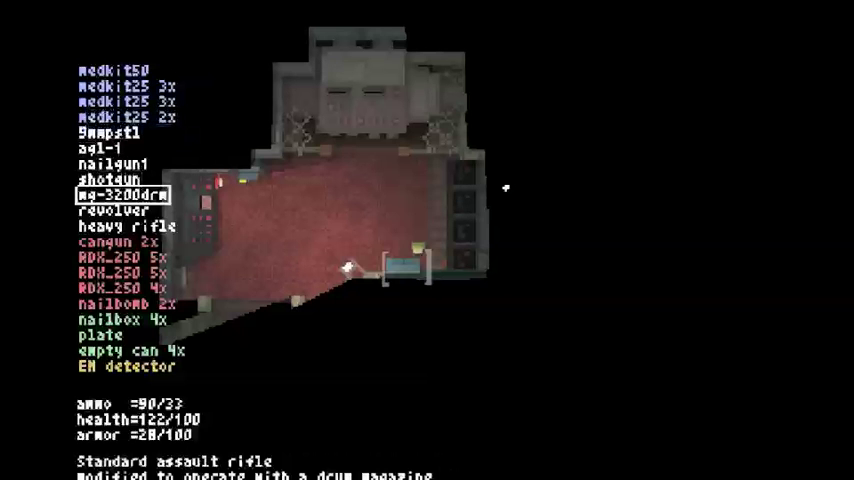
pyautogui.press('e')
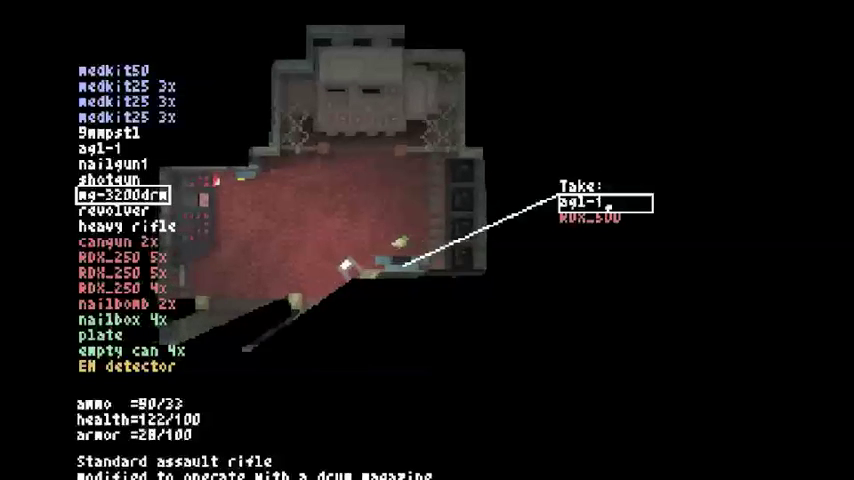
pyautogui.press('e')
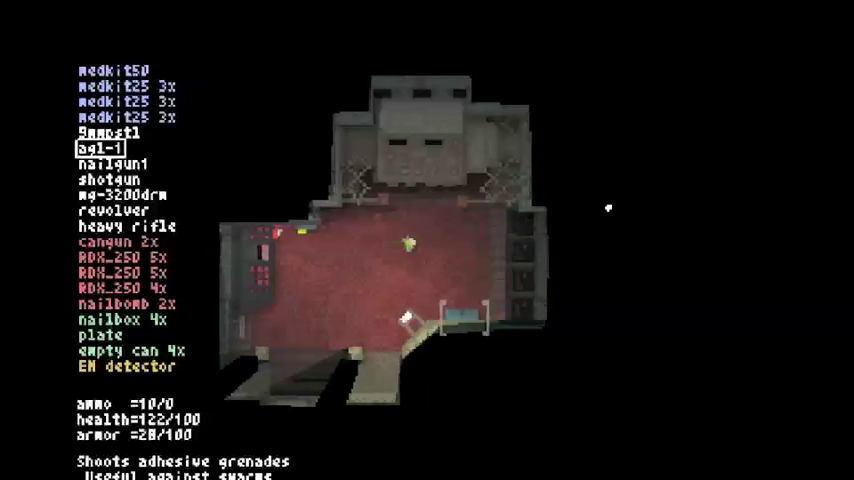
pyautogui.press('Down')
pyautogui.press('Down')
pyautogui.press('Down')
pyautogui.press('Down')
pyautogui.press('Down')
pyautogui.press('Down')
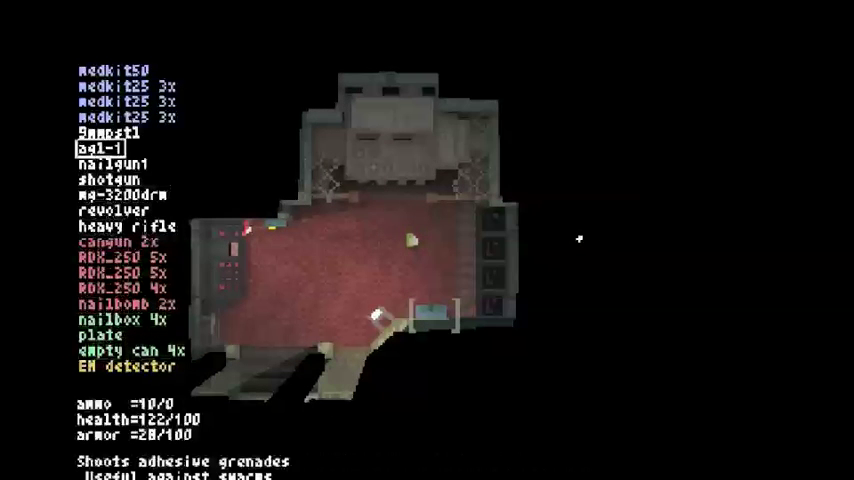
pyautogui.press('Down')
pyautogui.press('Down')
pyautogui.press('Down')
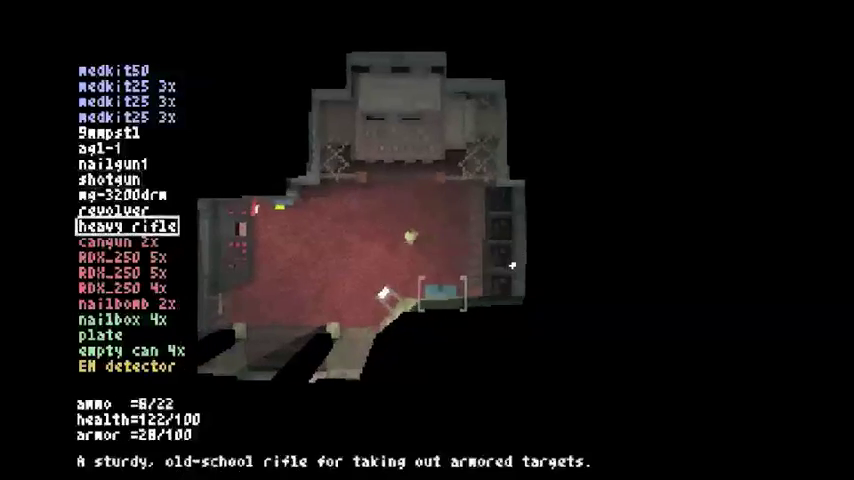
pyautogui.press('Down')
pyautogui.press('Down')
pyautogui.press('Down')
pyautogui.press('Down')
pyautogui.press('Down')
pyautogui.press('s')
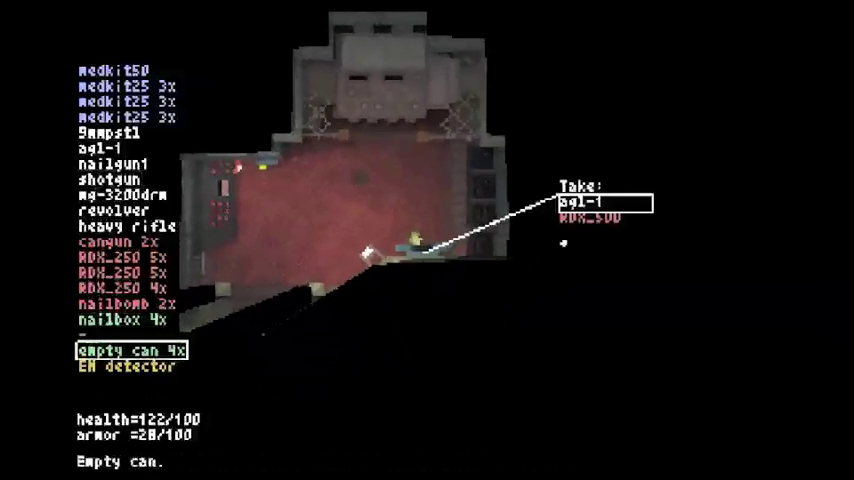
# Take the agl-1, unload its ammo, and grab the RDX_500 from the container
pyautogui.press('e')
pyautogui.press('Escape')
pyautogui.press('Up')
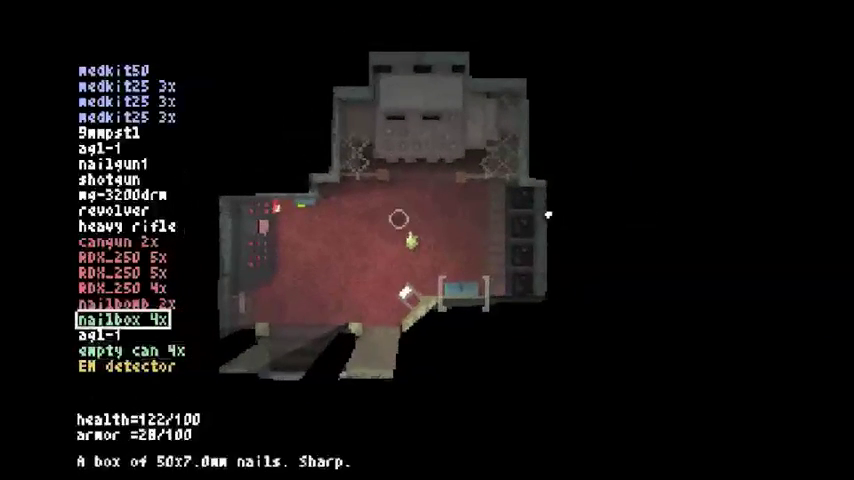
pyautogui.press('u')
pyautogui.press('Down')
pyautogui.press('e')
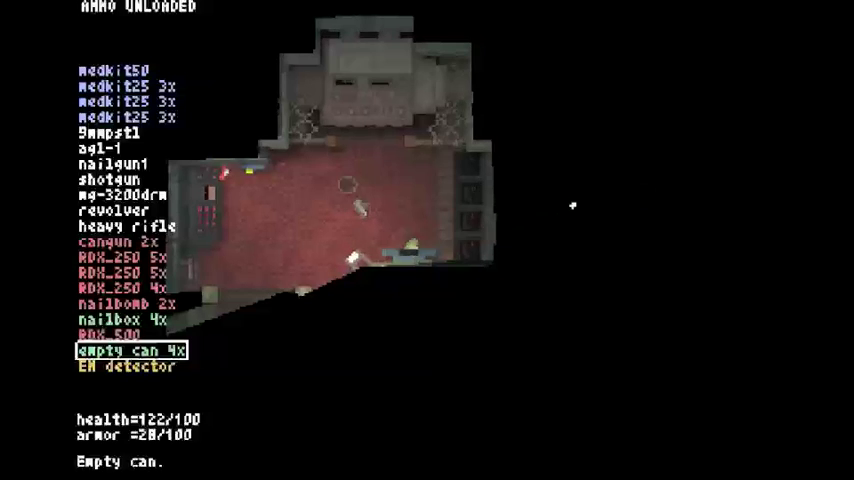
pyautogui.press('e')
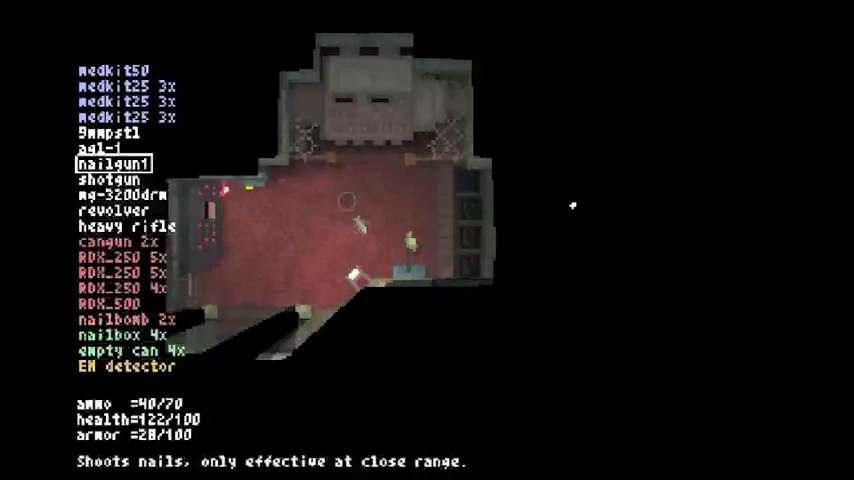
# Walk around the room near the dropped plate and agl-1
pyautogui.press('d')
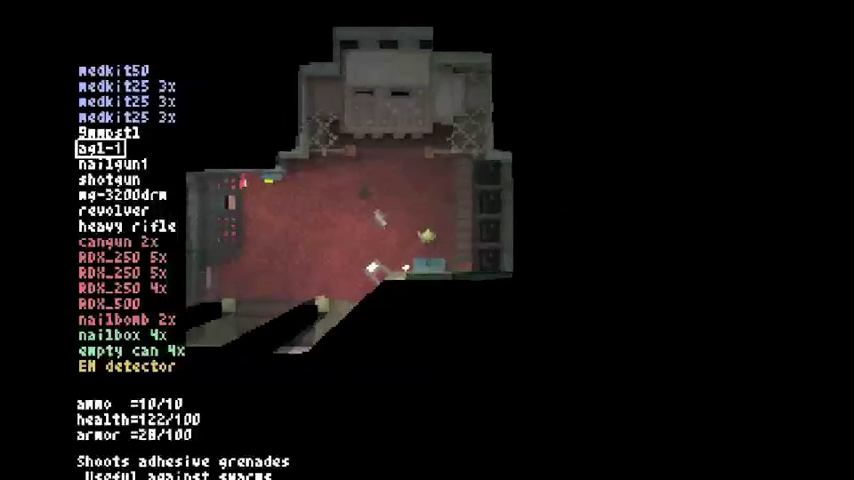
pyautogui.press('w')
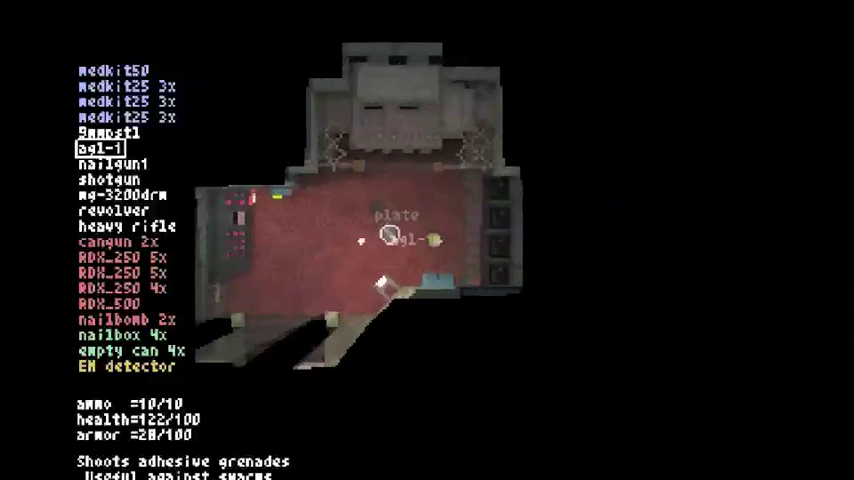
pyautogui.press('a')
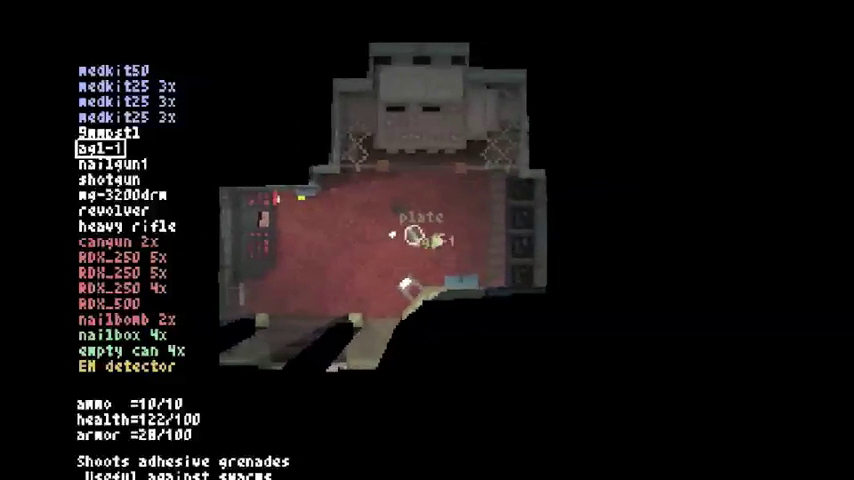
pyautogui.press('a')
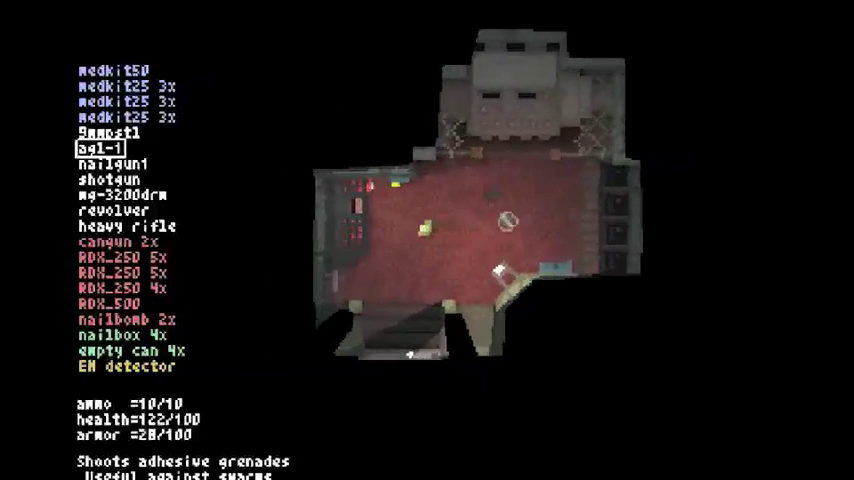
pyautogui.press('d')
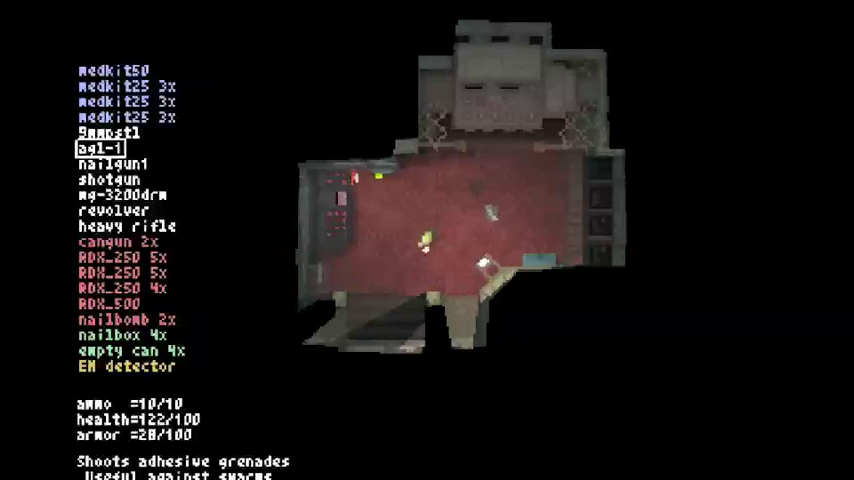
pyautogui.press('w')
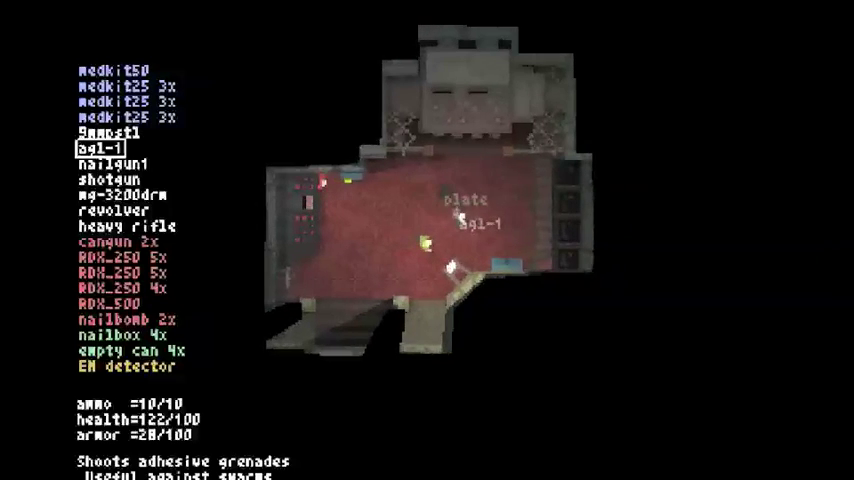
pyautogui.press('a')
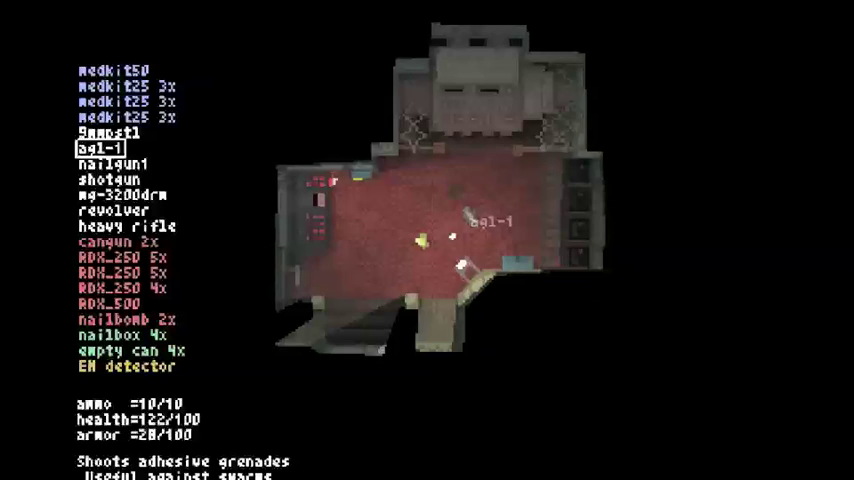
pyautogui.press('s')
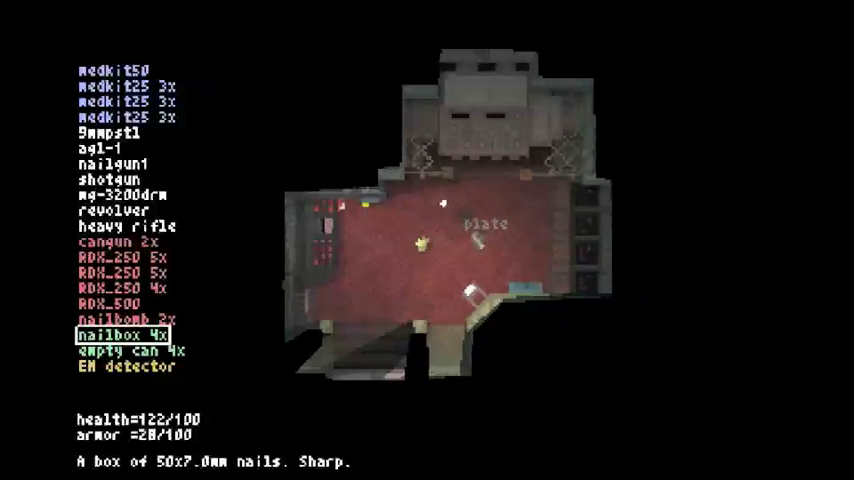
pyautogui.press('w')
pyautogui.press('a')
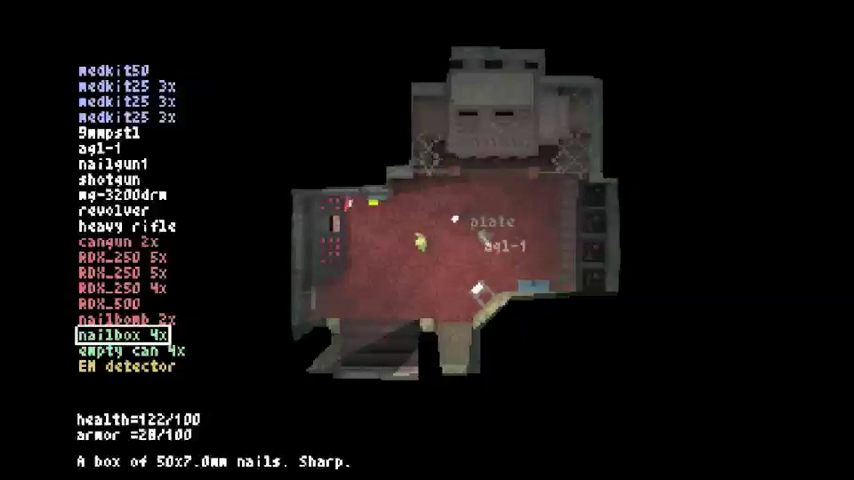
pyautogui.press('a')
# Open the RDX_250 crafting options and pick the plate back up from the floor
pyautogui.press('Up')
pyautogui.press('Up')
pyautogui.press('Up')
pyautogui.press('Return')
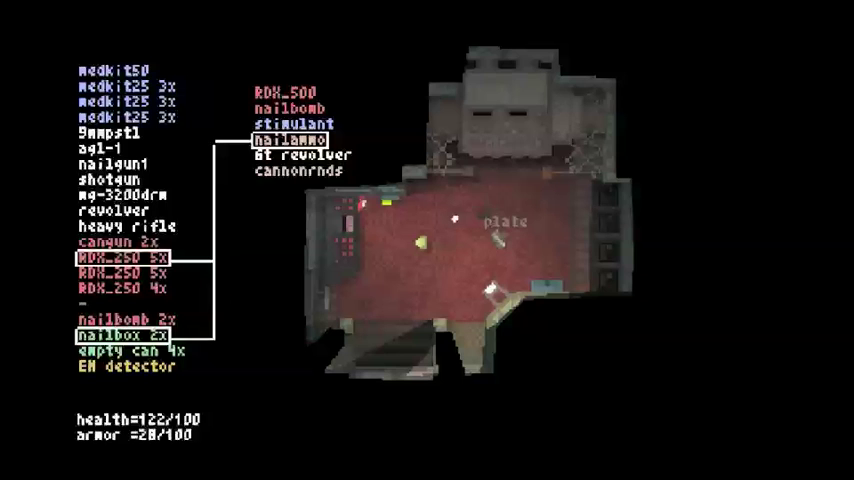
pyautogui.press('e')
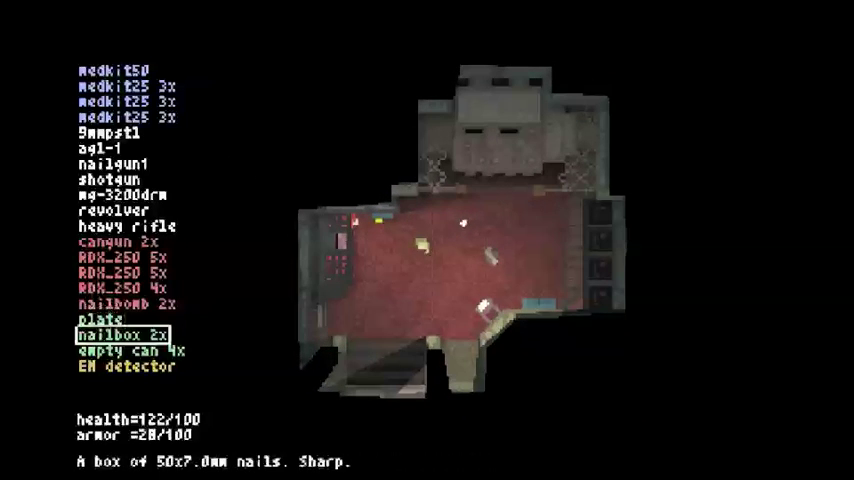
# Equip the nailgun with 40/170 nails and step toward the red-lit corridor
pyautogui.press('Up')
pyautogui.press('Up')
pyautogui.press('Up')
pyautogui.press('Up')
pyautogui.press('Up')
pyautogui.press('Up')
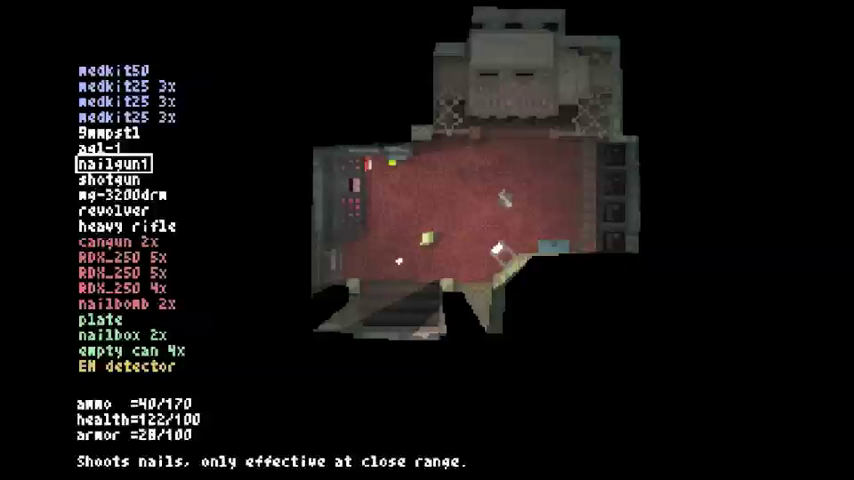
pyautogui.press('Left')
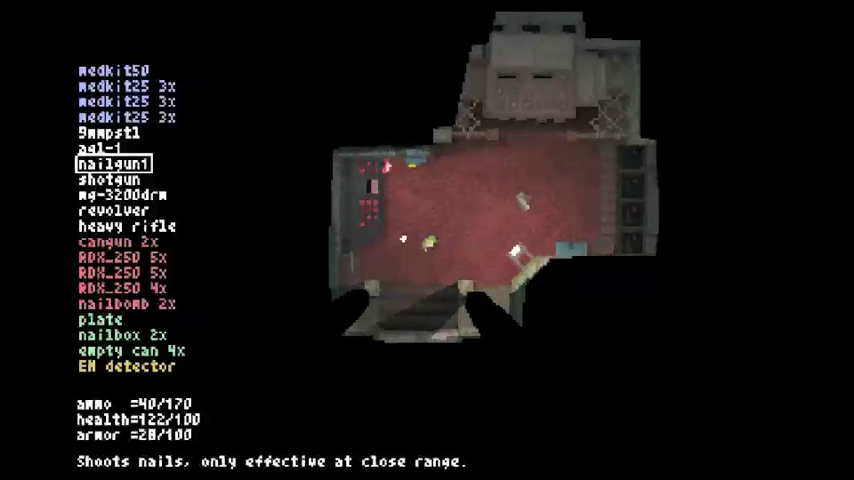
pyautogui.press('Down')
pyautogui.press('Down')
pyautogui.press('Down')
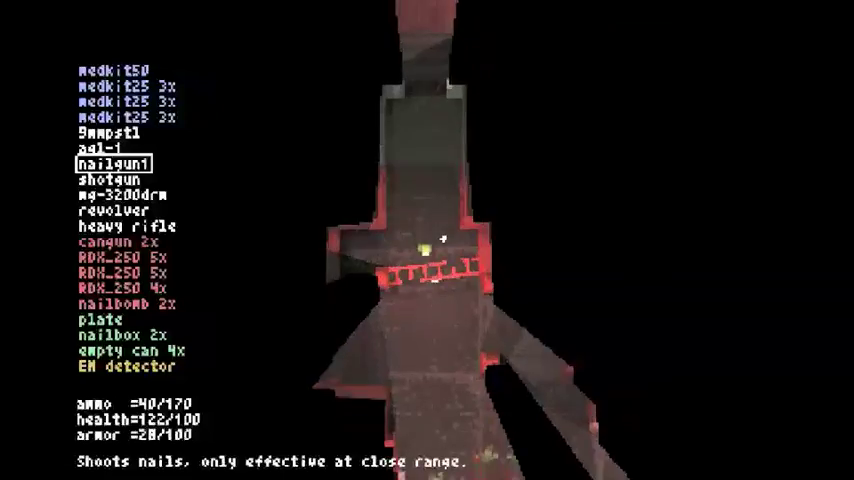
# Move through the enemy room and corridor, checking the level map along the way
pyautogui.press('Down')
pyautogui.press('Down')
pyautogui.press('Down')
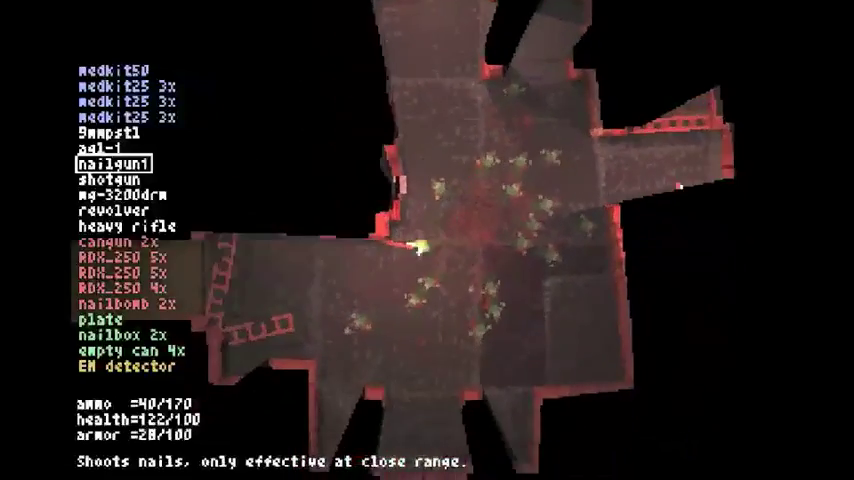
pyautogui.press('Left')
pyautogui.press('Left')
pyautogui.press('Left')
pyautogui.press('Left')
pyautogui.press('Left')
pyautogui.press('Left')
pyautogui.press('Left')
pyautogui.press('Left')
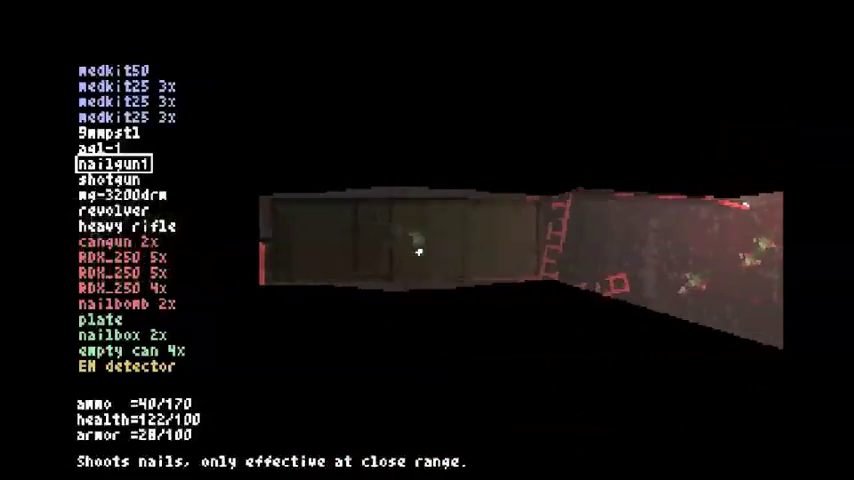
pyautogui.press('Left')
pyautogui.press('Left')
pyautogui.press('Left')
pyautogui.press('Left')
pyautogui.press('Left')
pyautogui.press('Left')
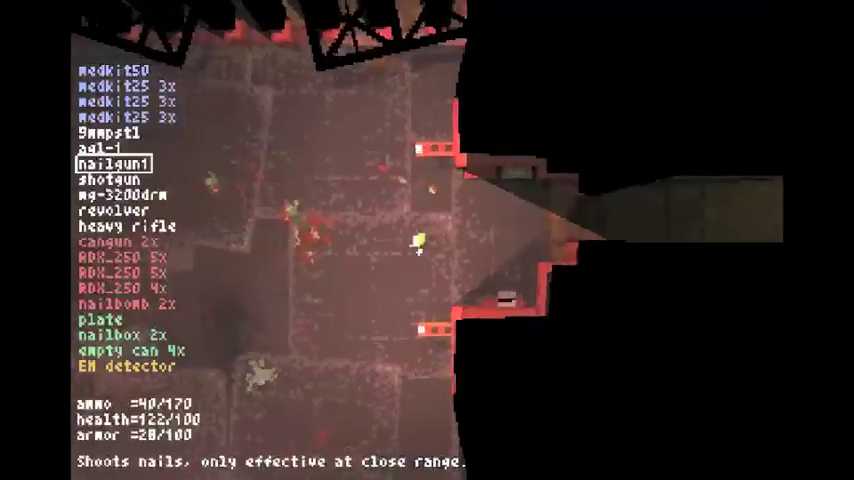
pyautogui.press('Tab')
pyautogui.press('Tab')
pyautogui.press('i')
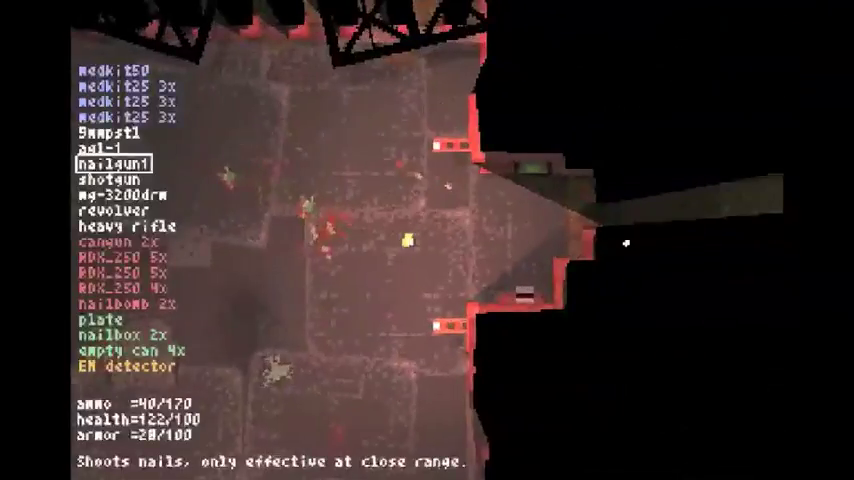
pyautogui.press('Right')
pyautogui.press('Right')
pyautogui.press('Right')
pyautogui.press('Right')
pyautogui.press('Right')
pyautogui.press('Right')
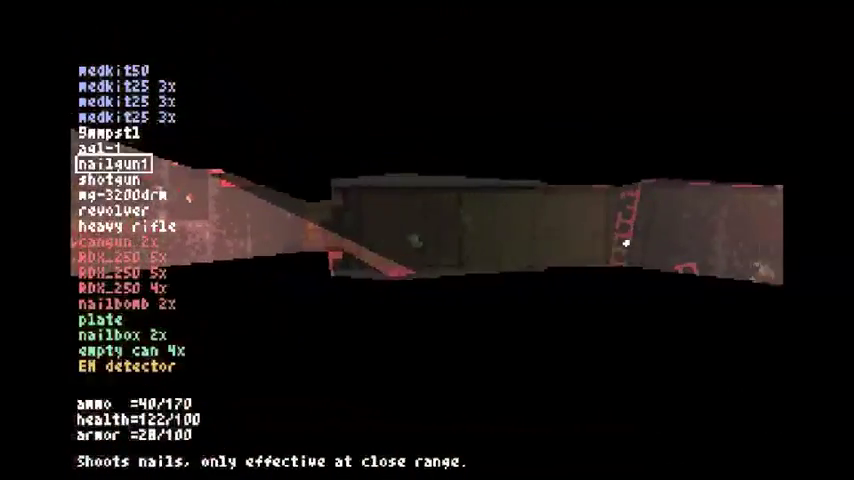
pyautogui.press('Right')
pyautogui.press('Right')
# Settle on the nailgun, shoot the crowd, reload, and walk back up into the red room
pyautogui.press('Down')
pyautogui.press('Down')
pyautogui.press('Up')
pyautogui.press('Up')
pyautogui.press('Down')
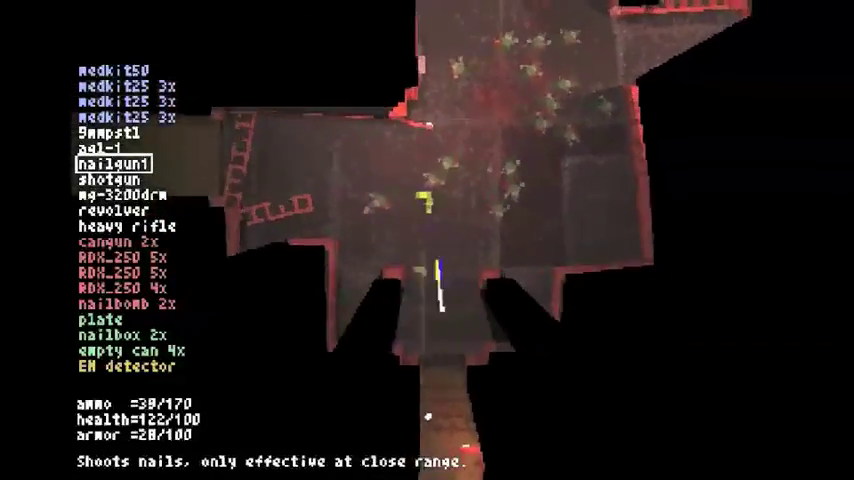
pyautogui.click(427, 240)
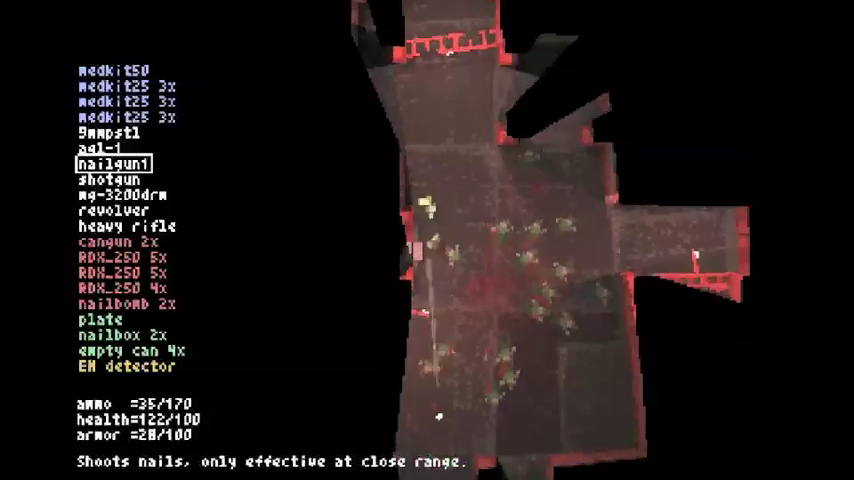
pyautogui.click(427, 240)
pyautogui.press('r')
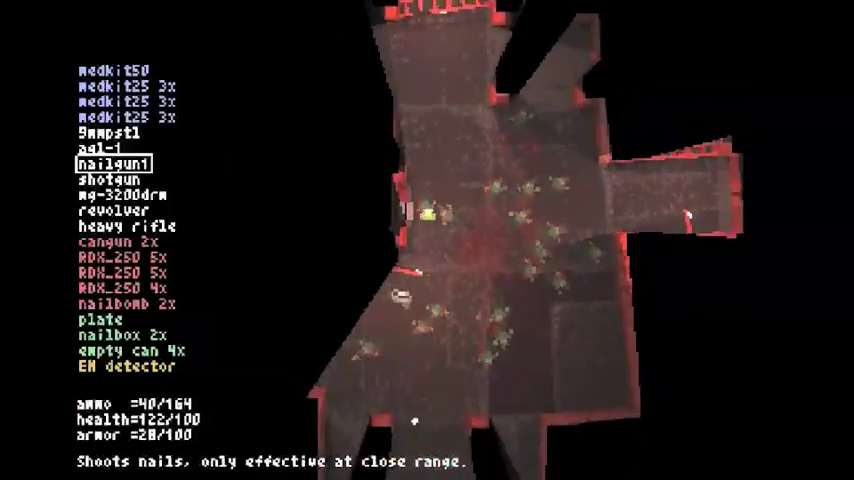
pyautogui.click(427, 240)
pyautogui.click(427, 240)
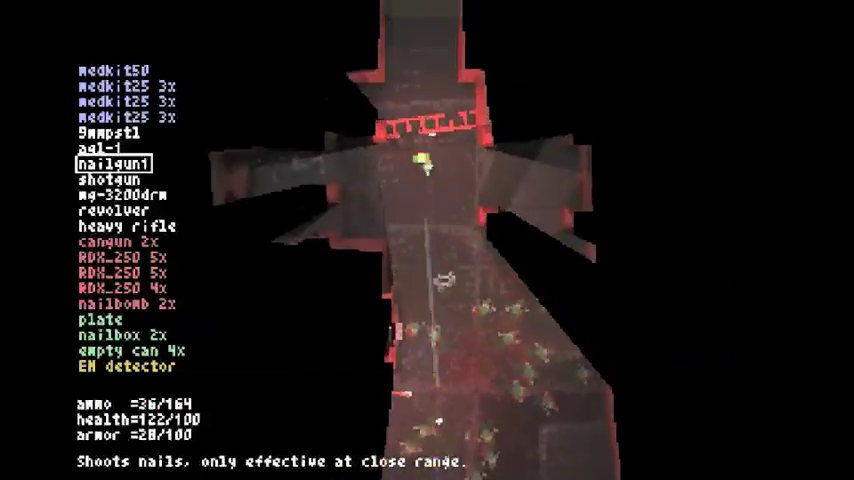
pyautogui.press('w')
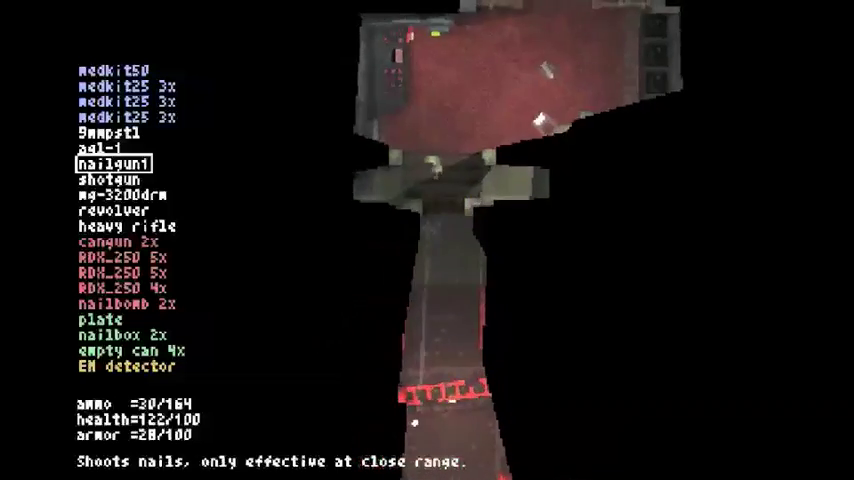
pyautogui.press('w')
pyautogui.press('w')
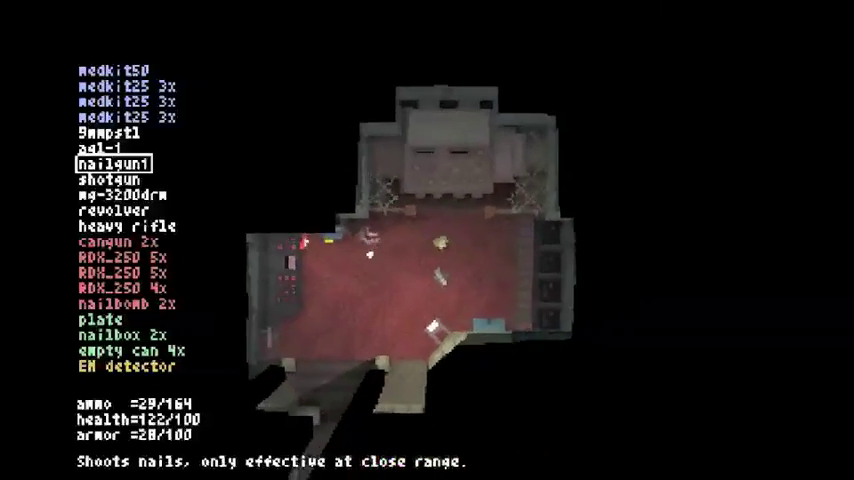
# Fire nails inside the red room and reload to a full 40/150 clip
pyautogui.click(492, 160)
pyautogui.click(500, 180)
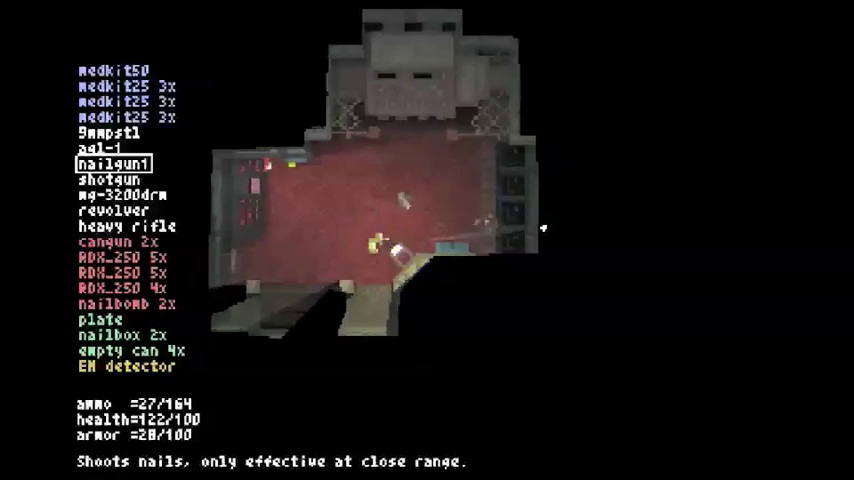
pyautogui.click(520, 210)
pyautogui.press('w')
pyautogui.press('r')
# Walk through the corridor and enemy room into the red-lit barrel room
pyautogui.press('w')
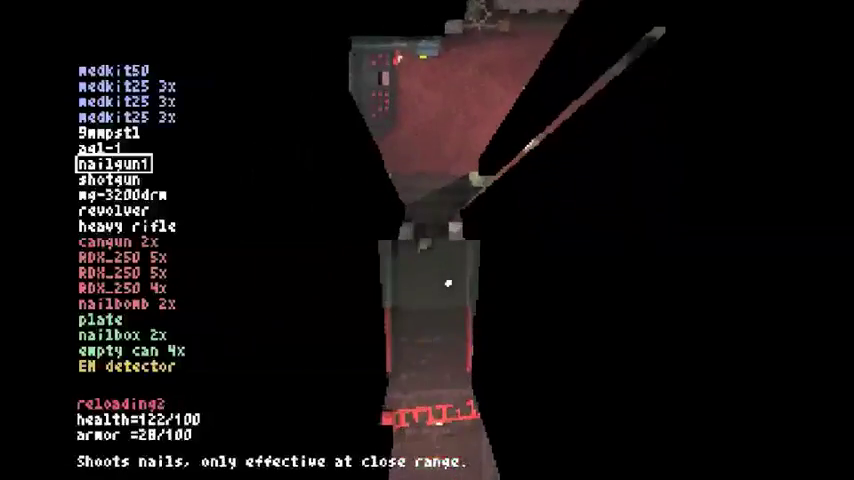
pyautogui.press('w')
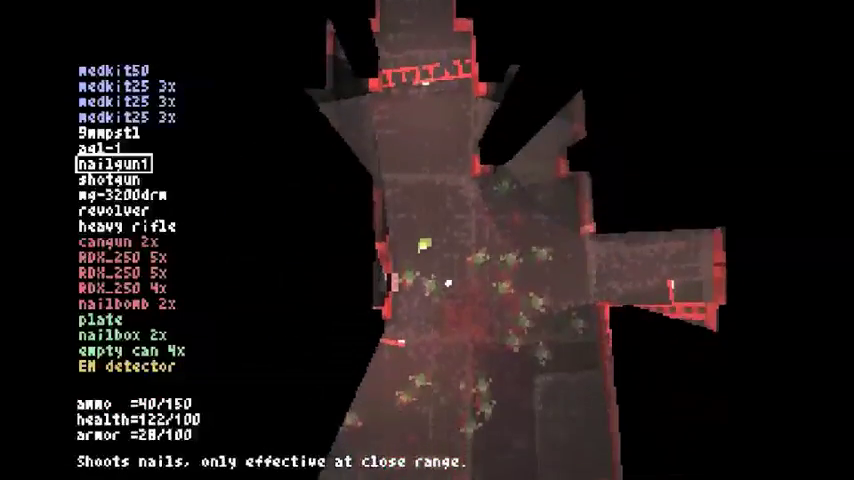
pyautogui.press('s')
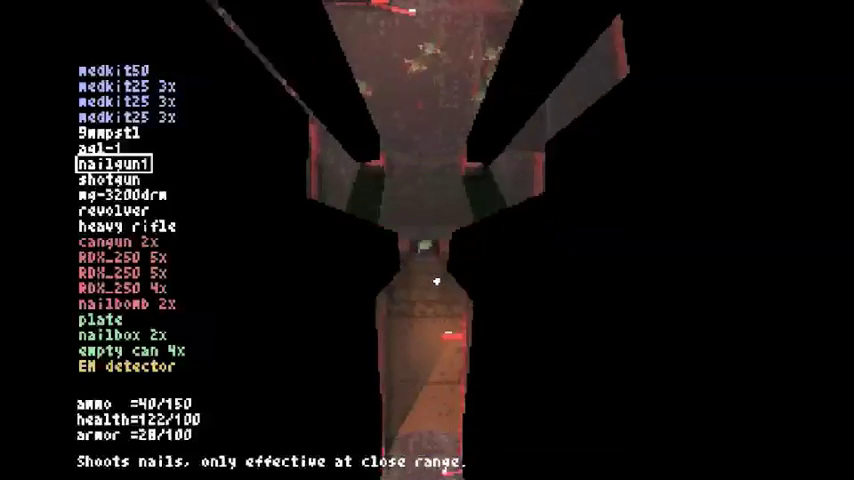
pyautogui.press('w')
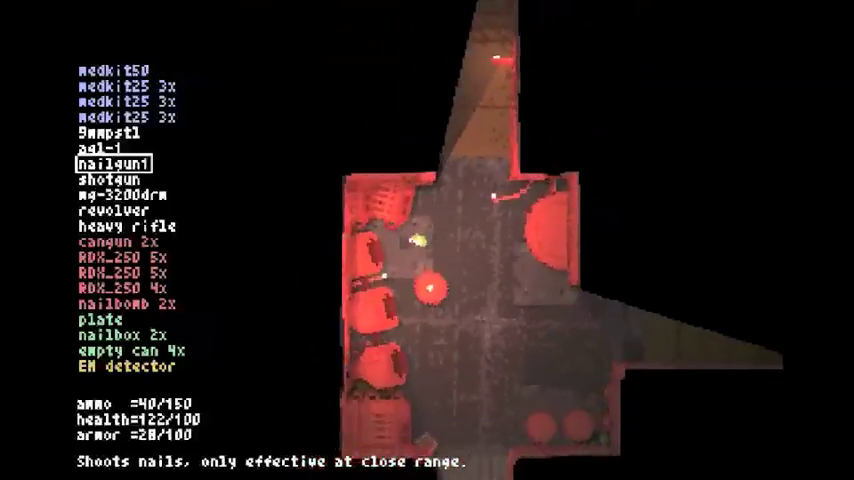
# Browse the RDX_250 crafting options, then cross the room toward the right corridor
pyautogui.press('Down')
pyautogui.press('Down')
pyautogui.press('Down')
pyautogui.press('Right')
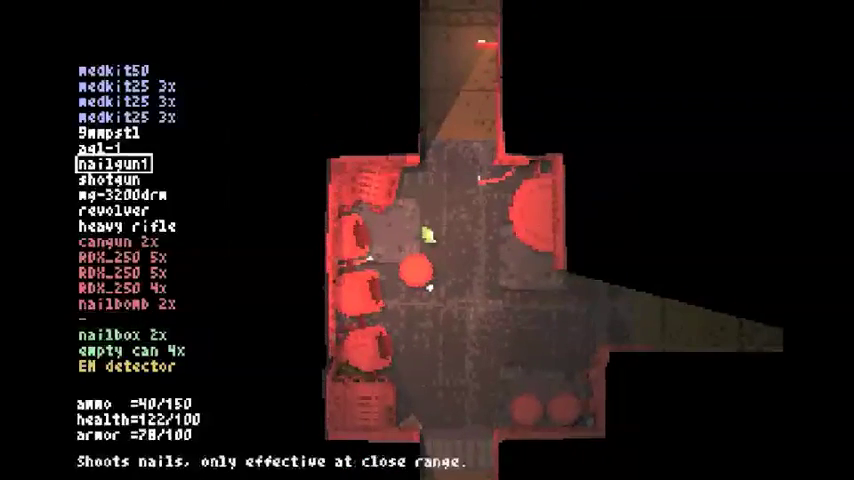
pyautogui.press('w')
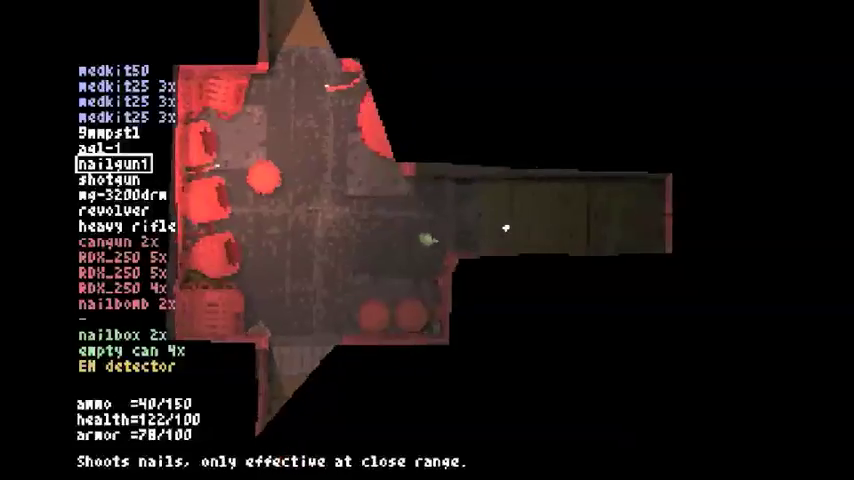
pyautogui.press('w')
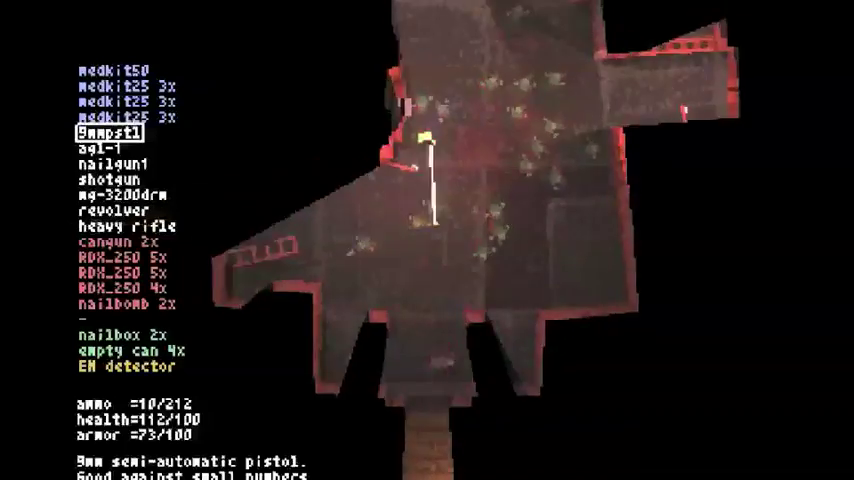
pyautogui.press('w')
# Fight enemies in the new room, reloading the 9mm pistol and retreating down the corridor
pyautogui.press('space')
pyautogui.press('r')
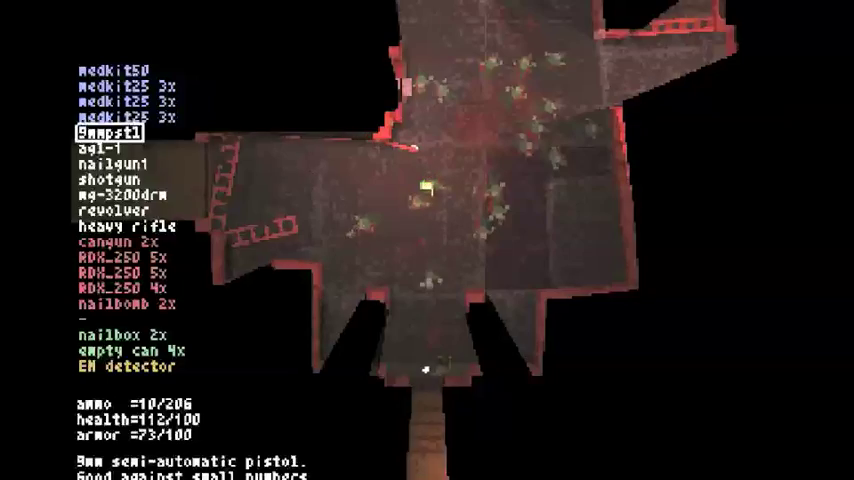
pyautogui.press('r')
pyautogui.press('s')
pyautogui.press('s')
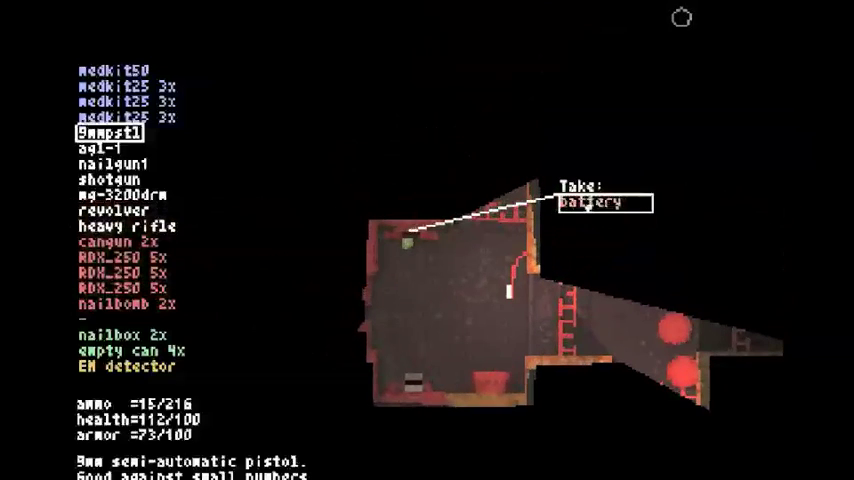
# Advance past the scaffolding into the cross-shaped room and select the agl-1 grenade launcher
pyautogui.press('w')
pyautogui.press('w')
pyautogui.press('w')
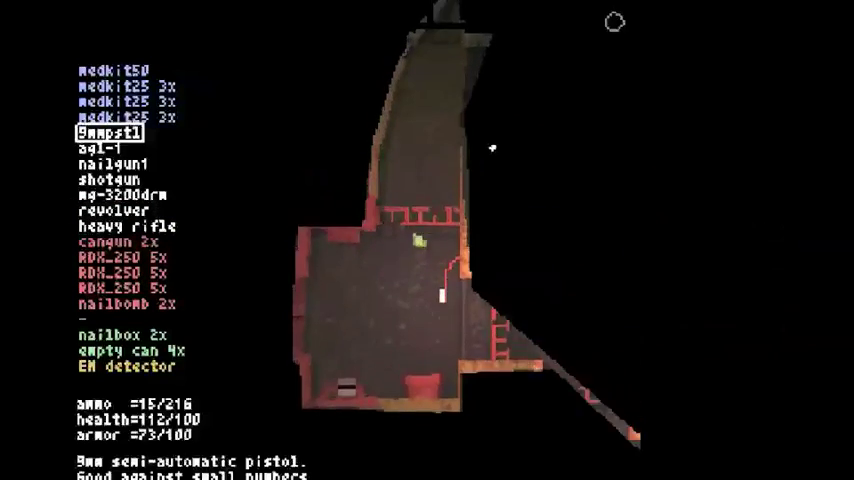
pyautogui.press('w')
pyautogui.press('w')
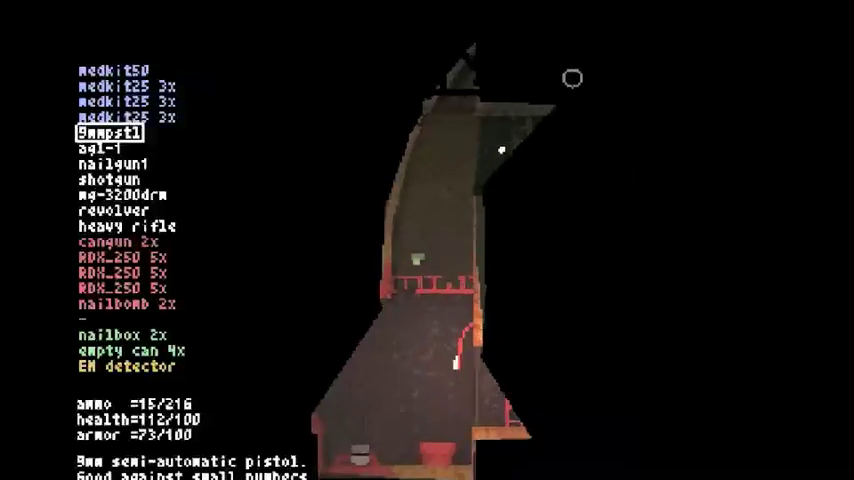
pyautogui.press('w')
pyautogui.press('w')
pyautogui.press('w')
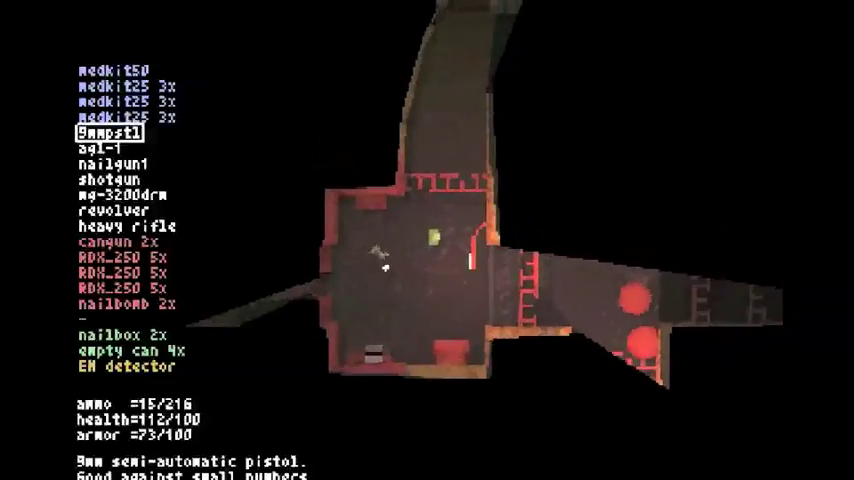
pyautogui.press('Right')
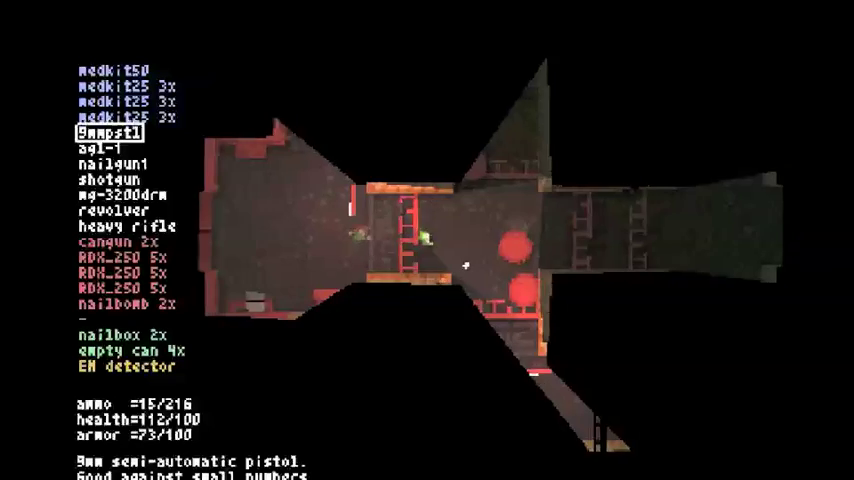
pyautogui.press('Up')
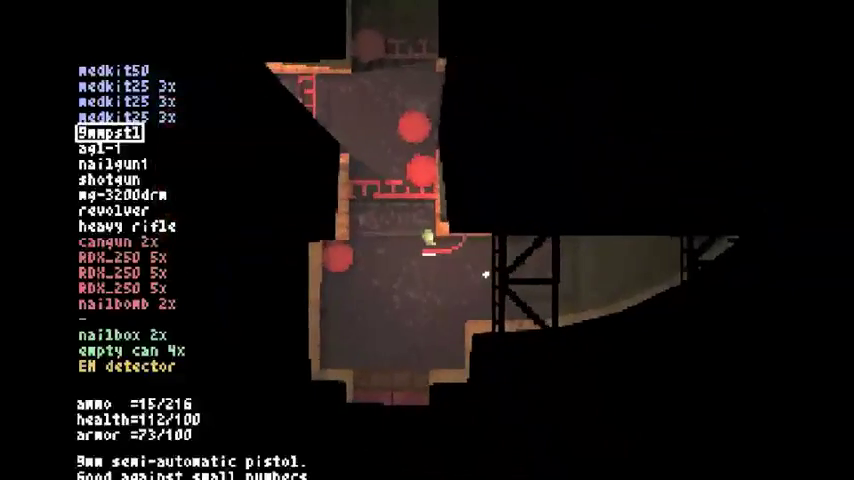
pyautogui.press('Right')
pyautogui.press('Up')
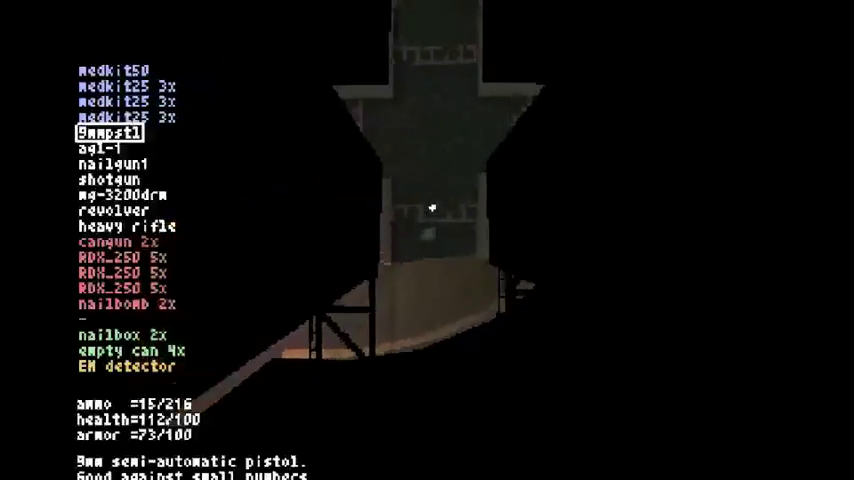
pyautogui.press('Down')
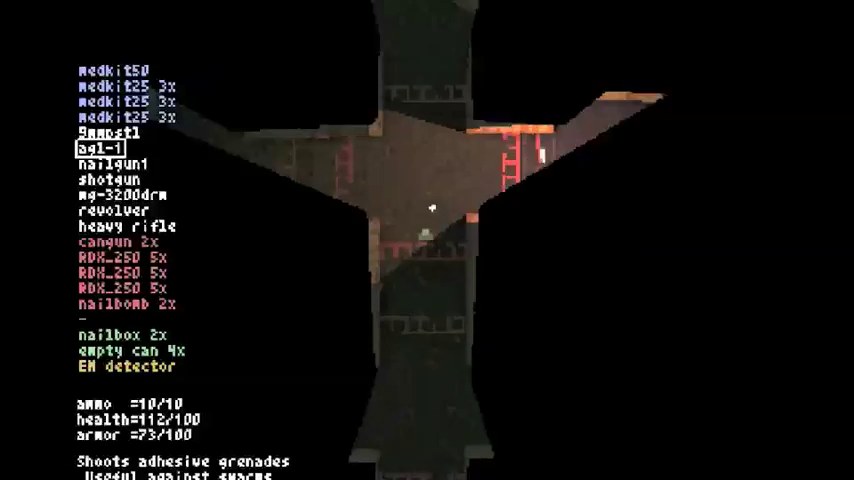
pyautogui.press('Right')
# Fire the mg-3200drm down the corridor, then return to the reloaded 9mm pistol (15/210)
pyautogui.press('Right')
pyautogui.press('Down')
pyautogui.press('Down')
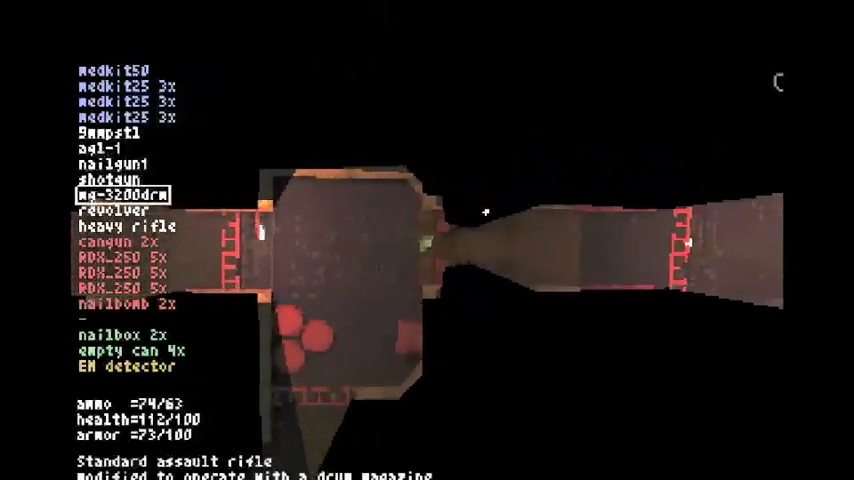
pyautogui.press('Right')
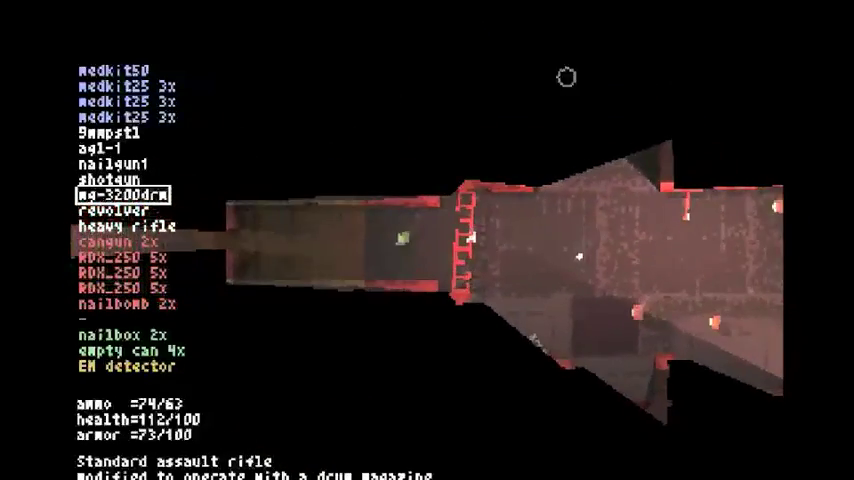
pyautogui.press('ctrl')
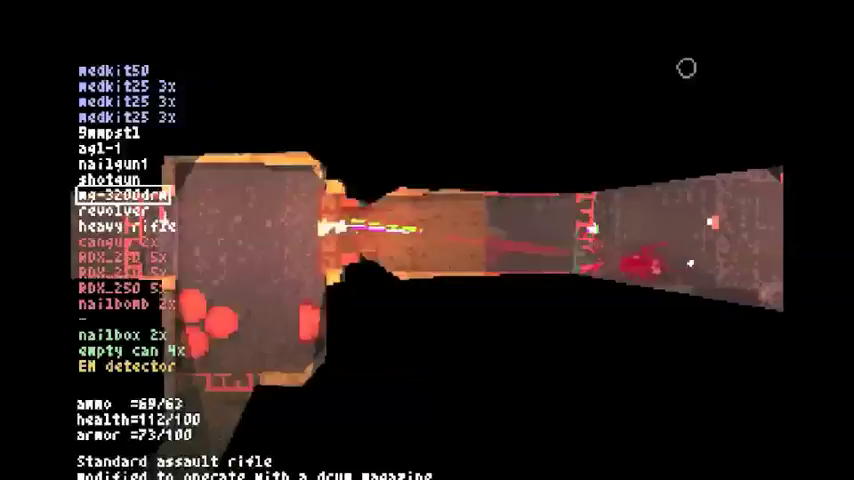
pyautogui.press('Left')
pyautogui.press('ctrl')
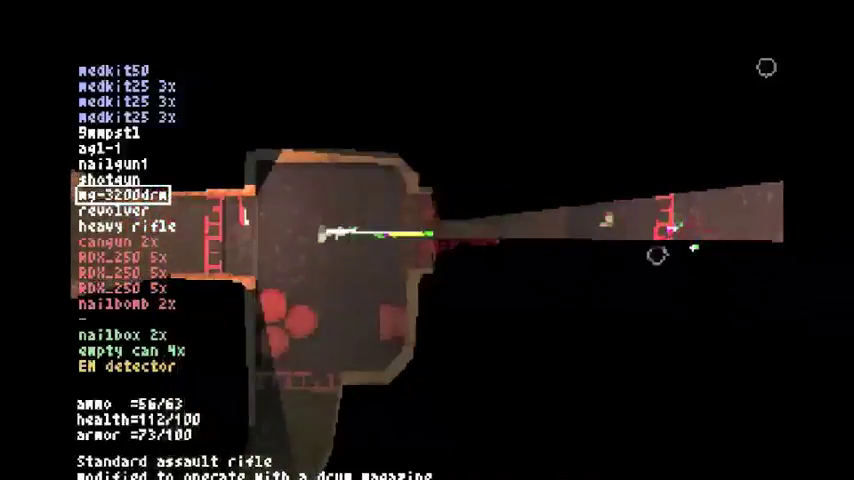
pyautogui.press('Up')
pyautogui.press('Up')
pyautogui.press('Up')
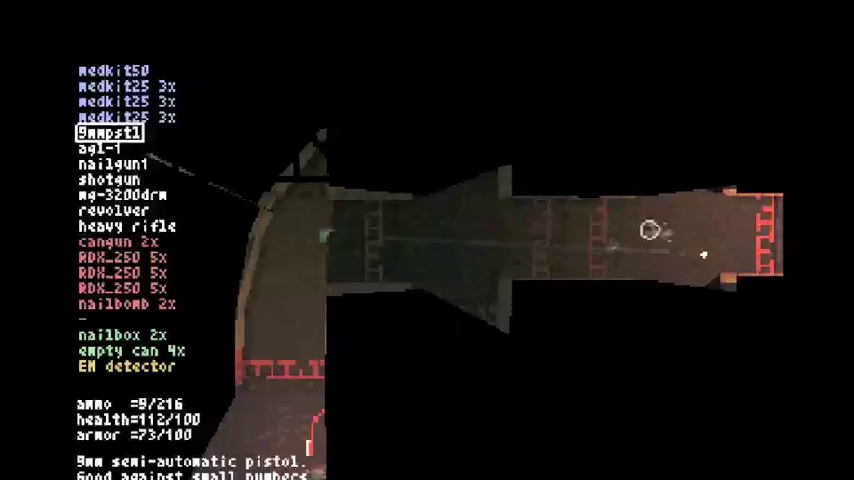
pyautogui.press('r')
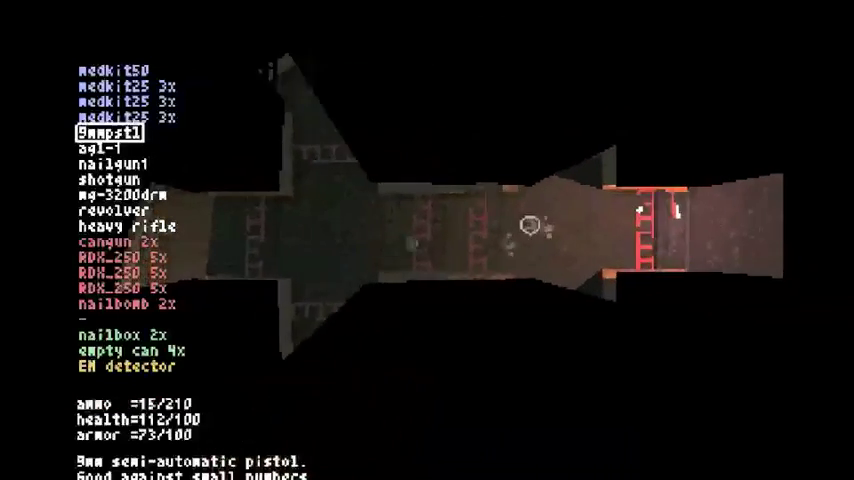
# Move through the corridor and rooms with the assault rifle, collecting the hardware box
pyautogui.press('Left')
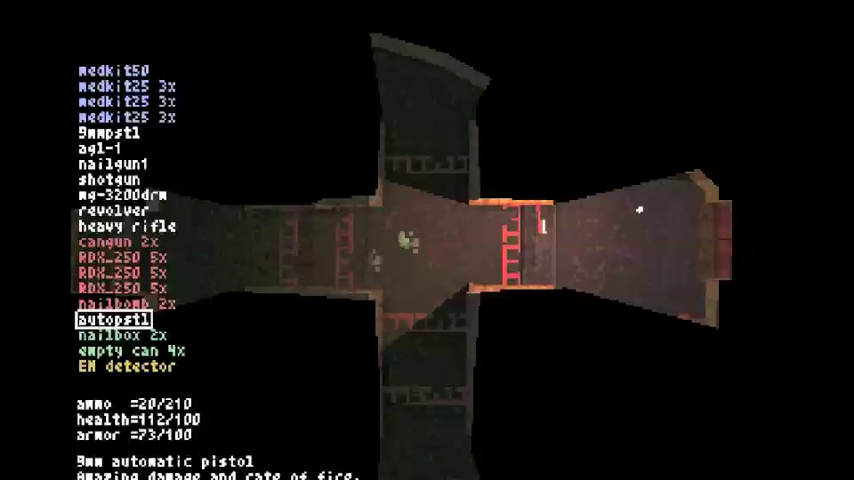
pyautogui.press('Right')
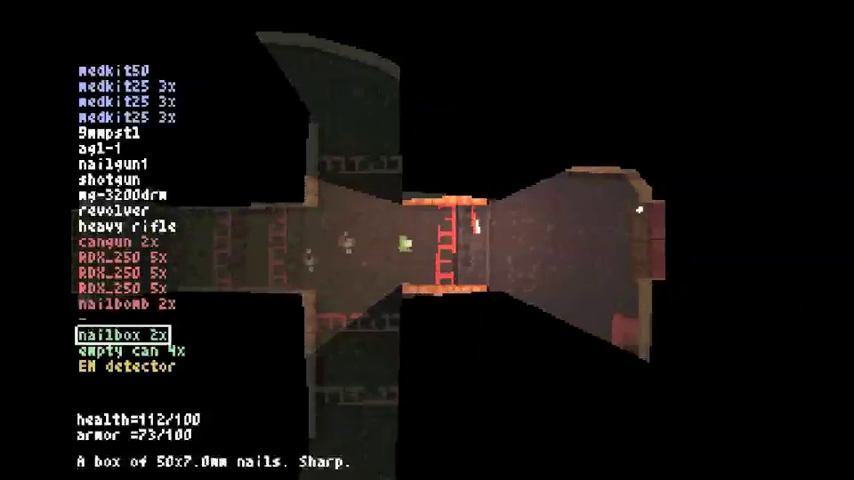
pyautogui.press('Up')
pyautogui.press('Up')
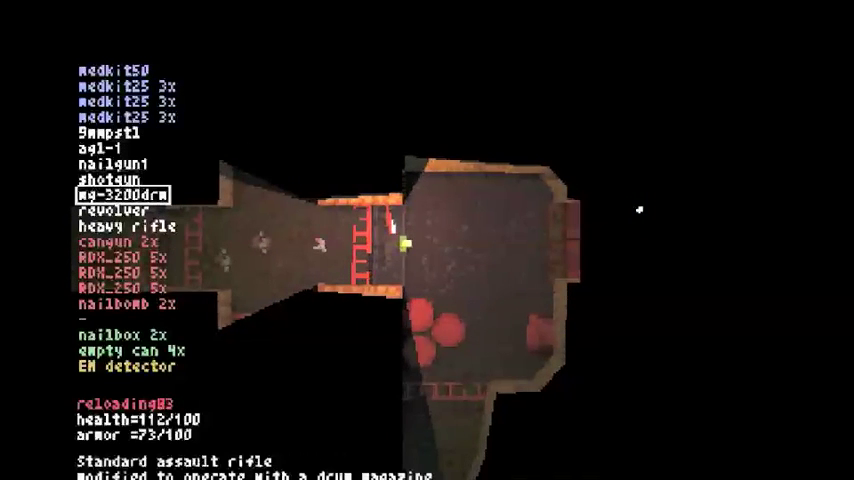
pyautogui.press('Left')
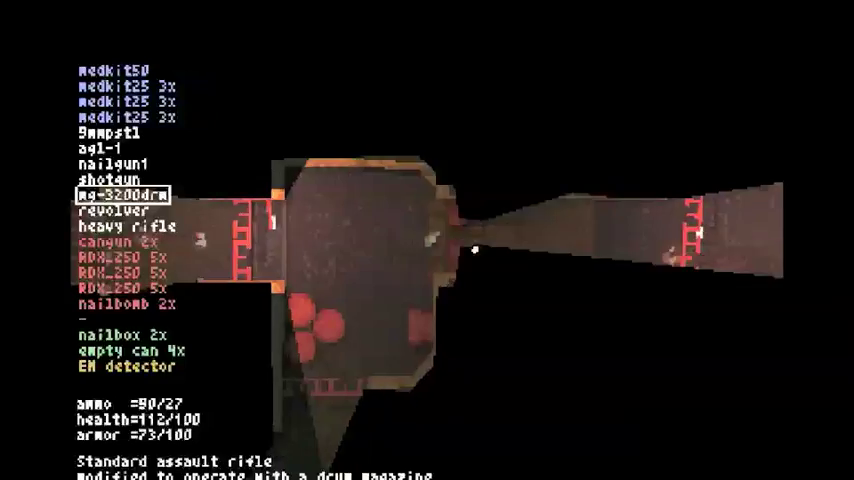
pyautogui.press('Right')
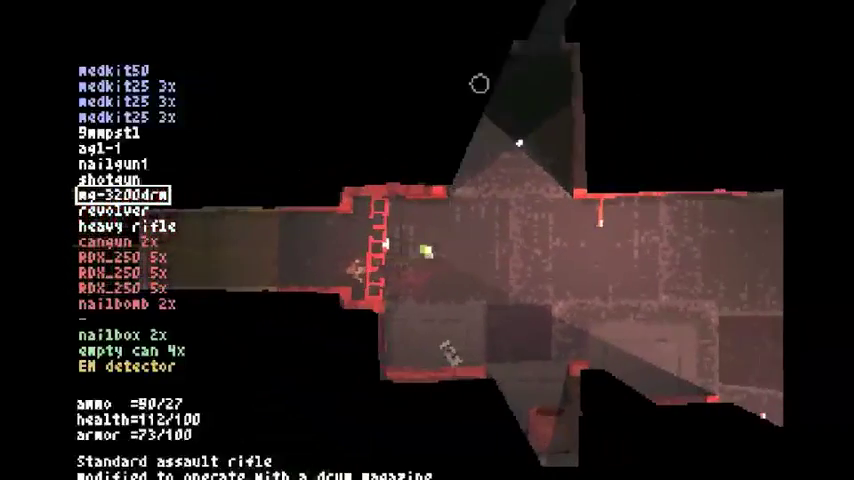
pyautogui.press('Right')
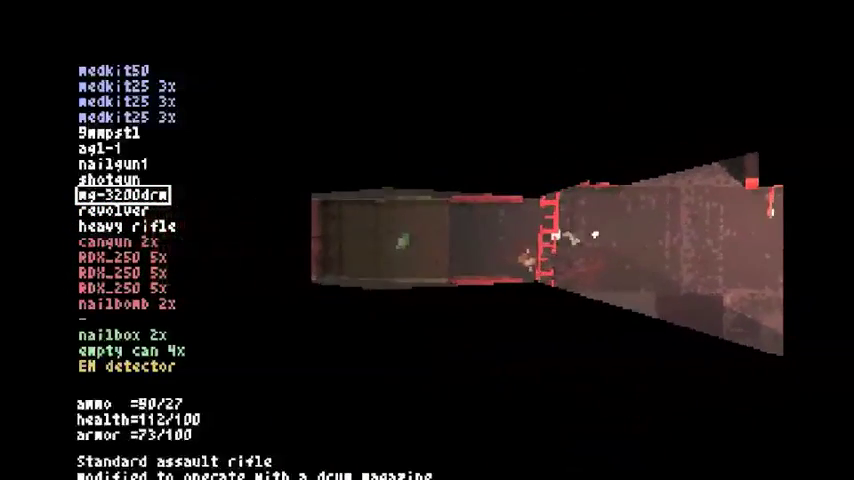
pyautogui.press('Left')
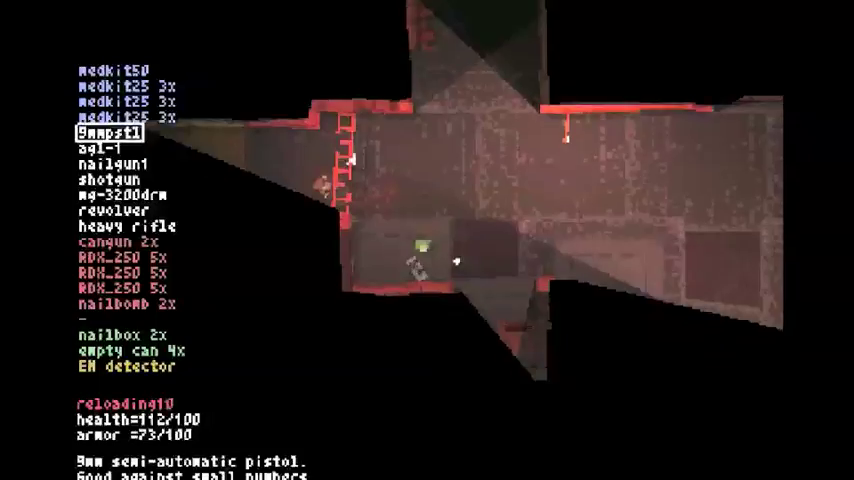
# Check the level map, then follow the diagonal corridor into the next room
pyautogui.press('Tab')
pyautogui.press('Tab')
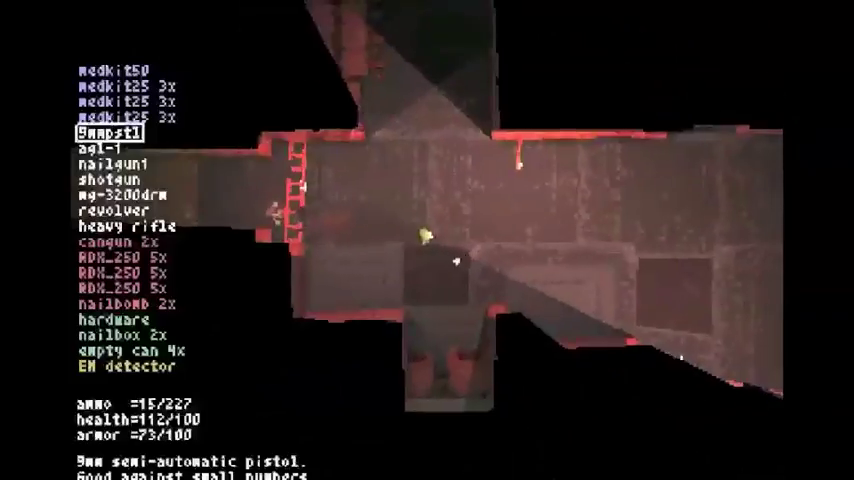
pyautogui.press('Up')
pyautogui.press('Up')
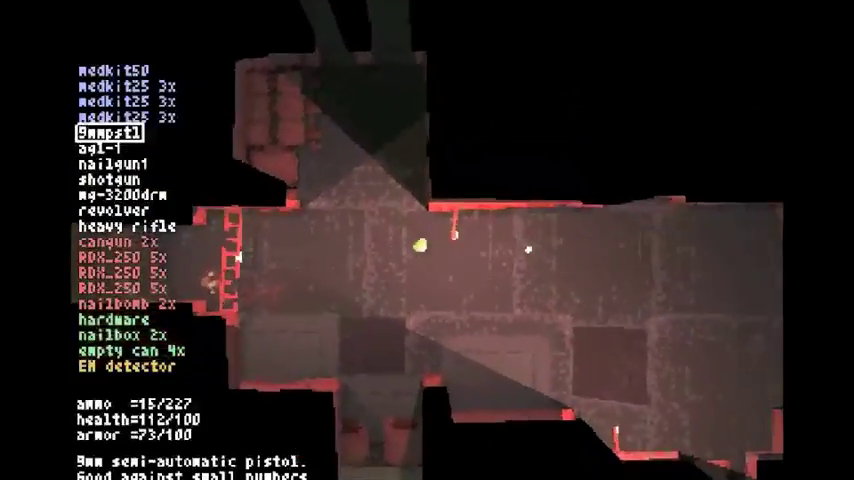
pyautogui.press('Up')
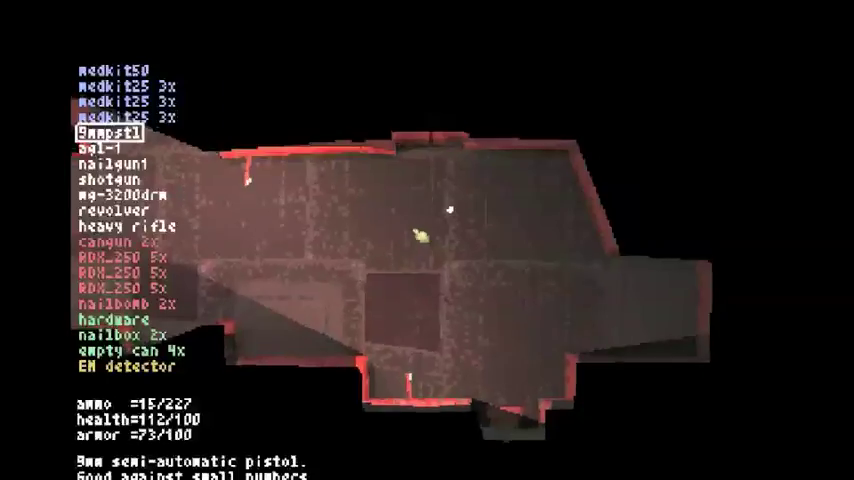
pyautogui.press('Up')
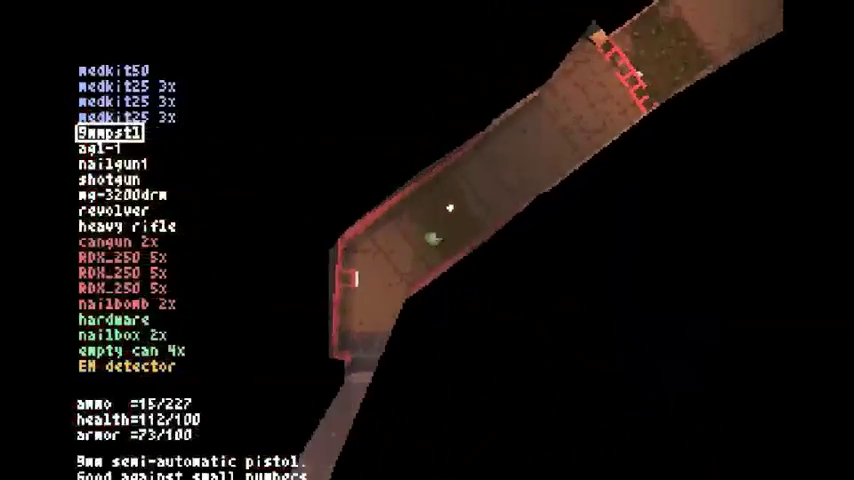
pyautogui.press('Left')
pyautogui.press('Up')
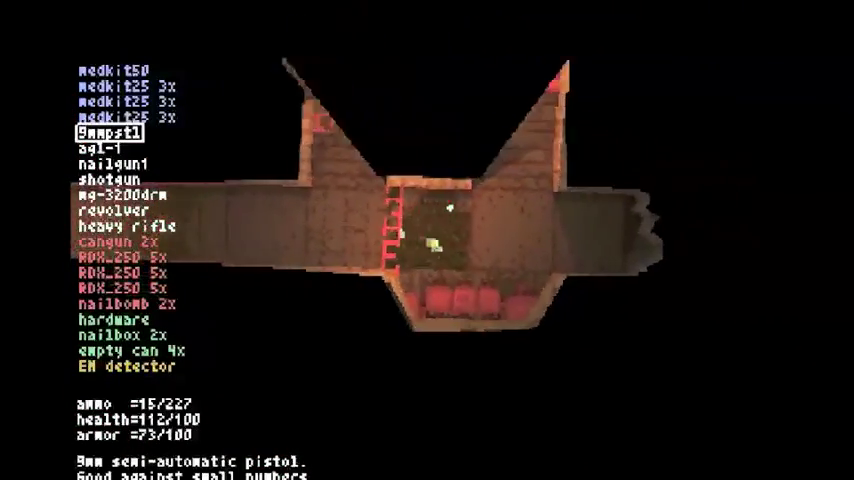
pyautogui.press('Left')
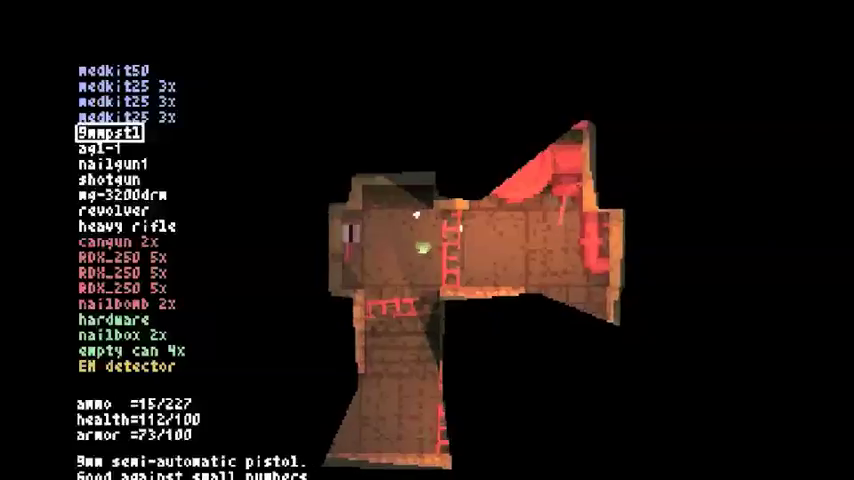
# Cycle weapons to the revolver (6/36) and open the map near the enrichment reactor
pyautogui.press('6')
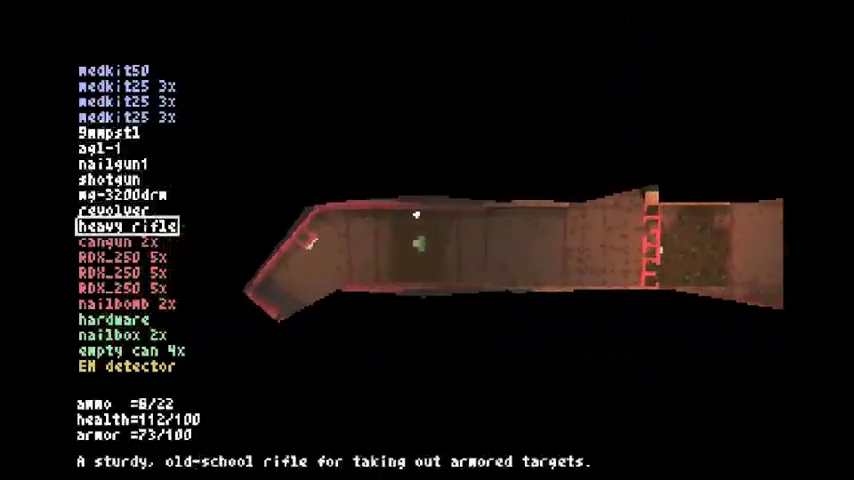
pyautogui.press('Down')
pyautogui.press('Left')
pyautogui.press('Up')
pyautogui.press('Up')
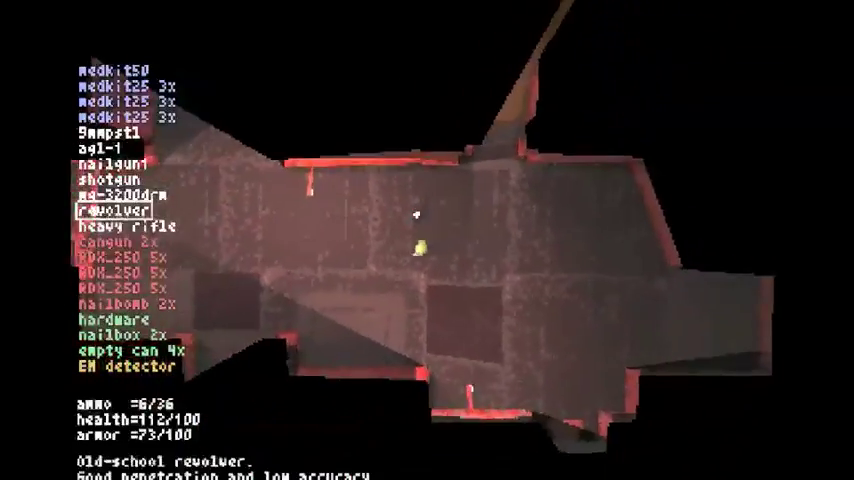
pyautogui.press('Up')
pyautogui.press('Tab')
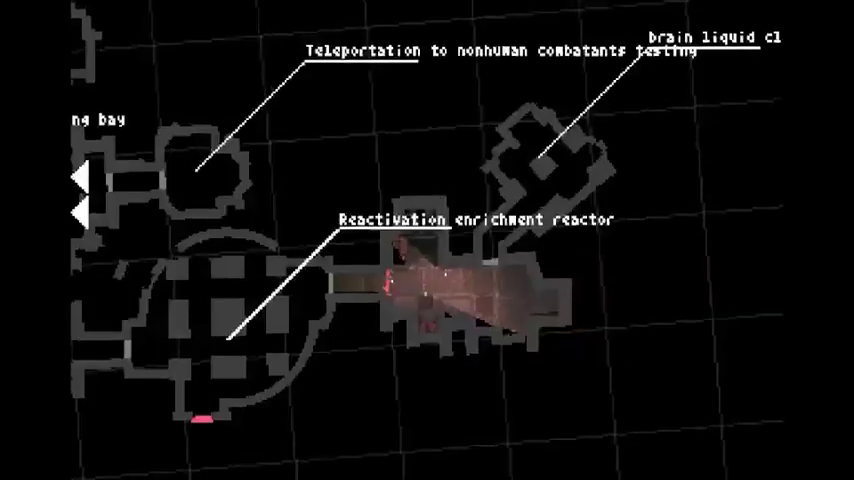
# Leave the map, walk back to the cross-shaped room, and select the agl-1 grenade launcher
pyautogui.press('Tab')
pyautogui.press('w')
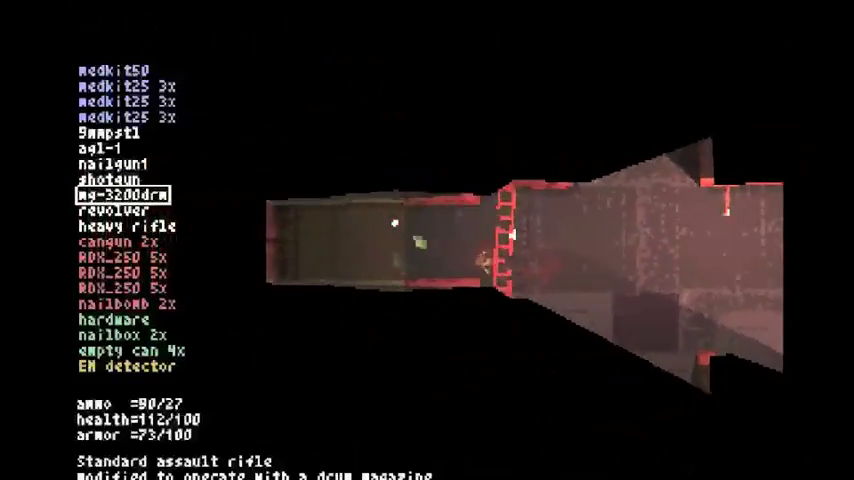
pyautogui.press('w')
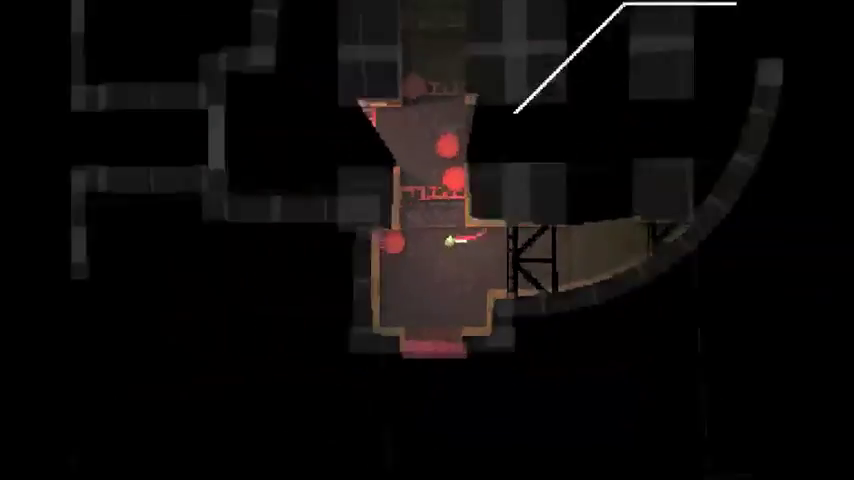
pyautogui.press('Tab')
pyautogui.press('Up')
pyautogui.press('Up')
pyautogui.press('Up')
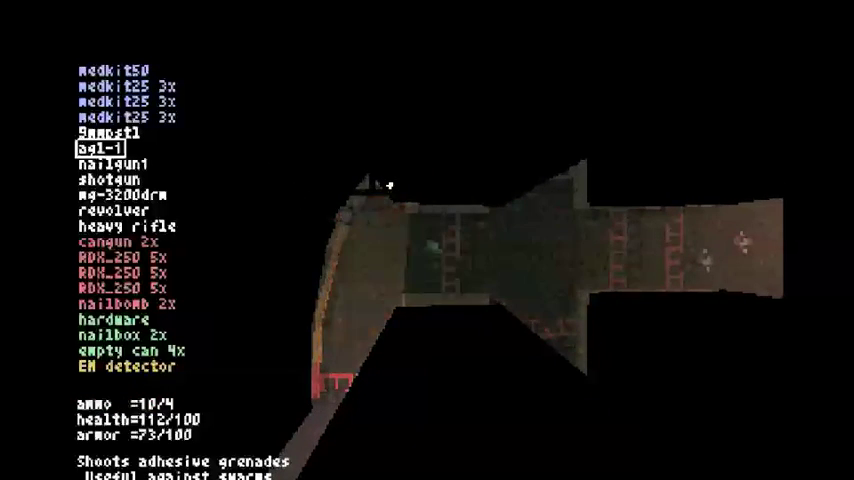
# Pick up the third nailbox and cycle the weapon list past the taser to the shotgun
pyautogui.press('Down')
pyautogui.press('Down')
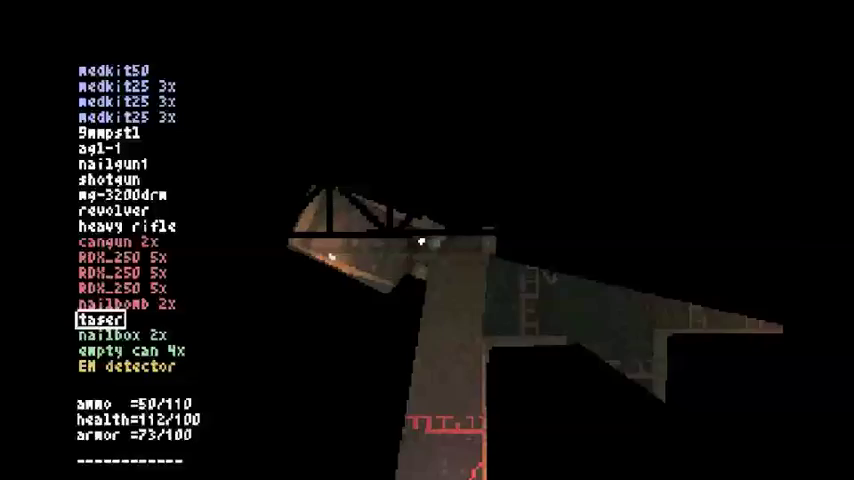
pyautogui.press('Down')
pyautogui.press('Up')
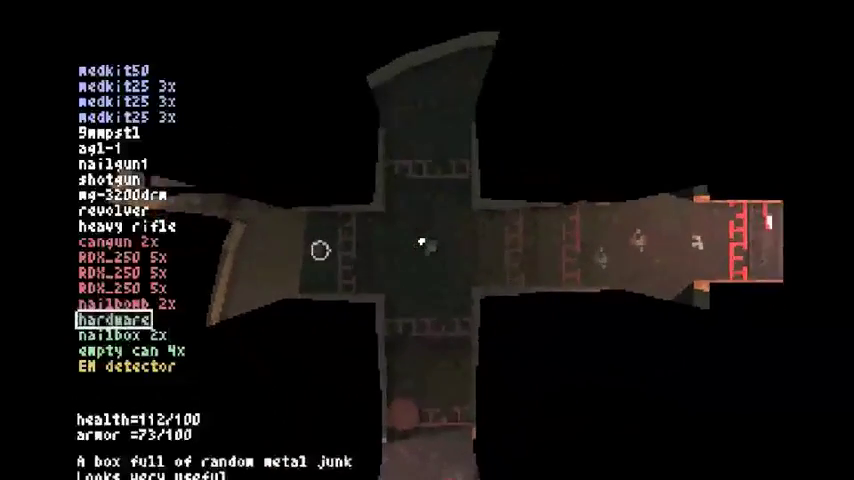
pyautogui.press('Up')
pyautogui.press('Up')
pyautogui.press('Up')
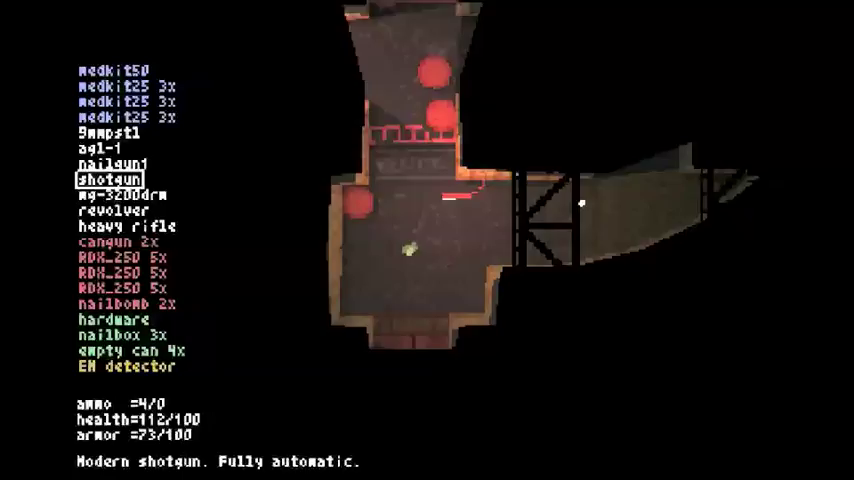
# Dismiss the level map and scroll the weapon selection from shotgun down to mg-3200drm
pyautogui.press('s')
pyautogui.press('Tab')
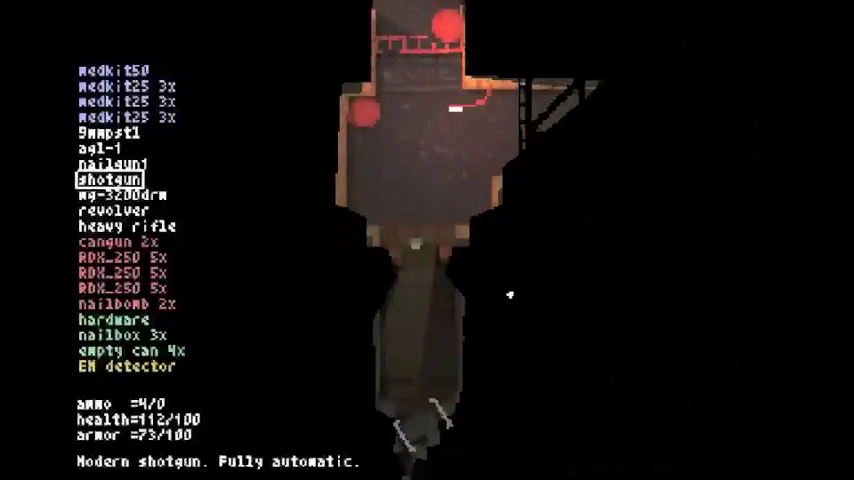
pyautogui.press('Escape')
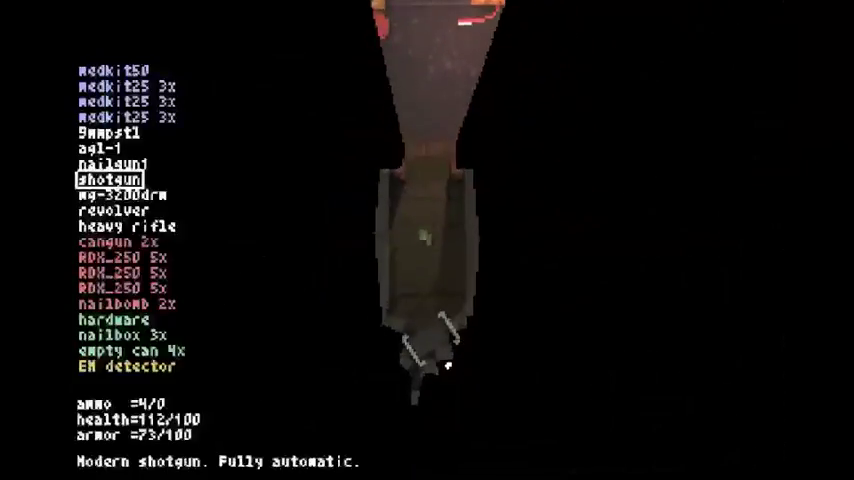
pyautogui.press('Tab')
pyautogui.press('Tab')
pyautogui.press('i')
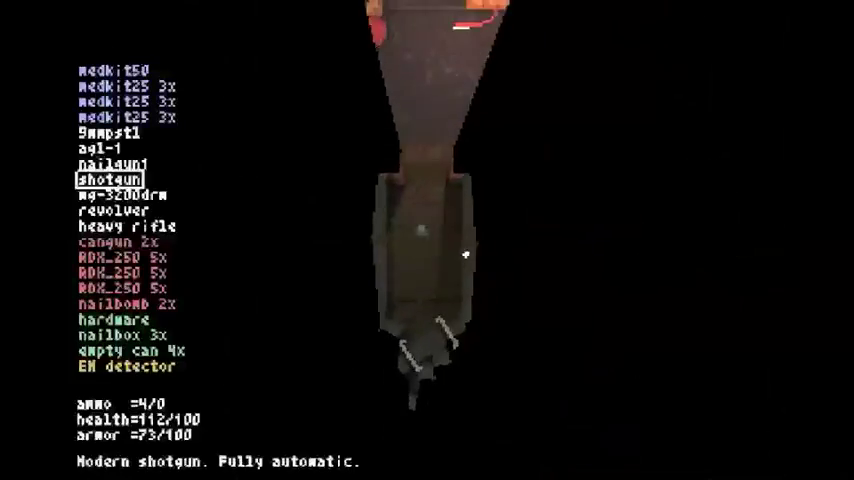
pyautogui.press('Down')
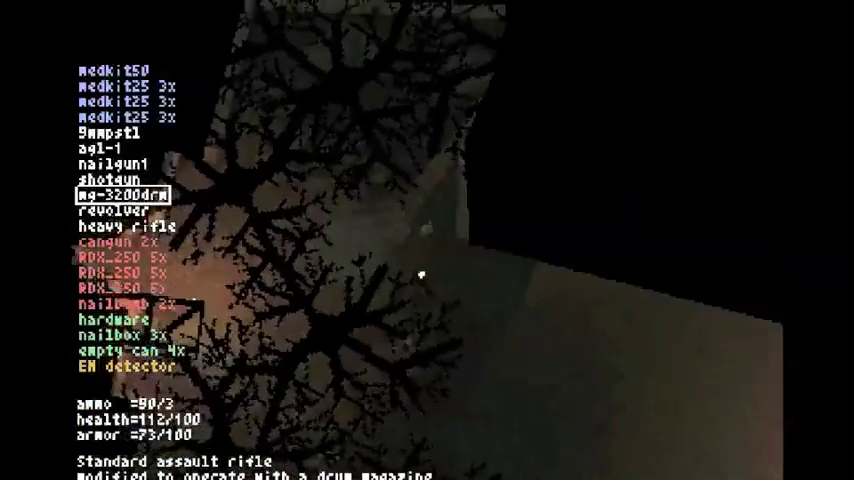
# Switch weapons and shoot the guards in the corridor and room, then reload
pyautogui.press('[')
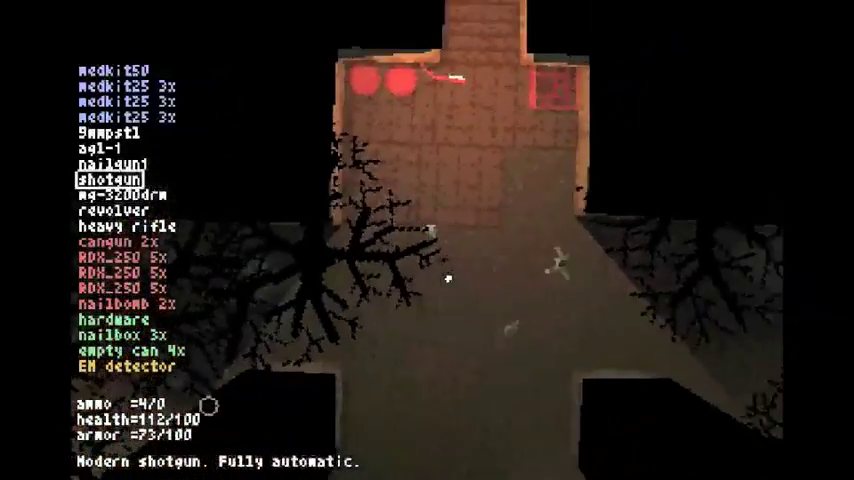
pyautogui.click(400, 300)
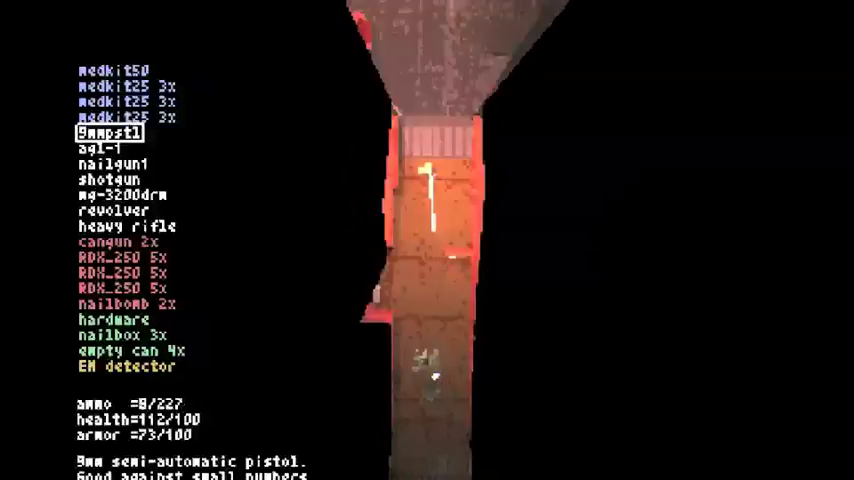
pyautogui.click(430, 185)
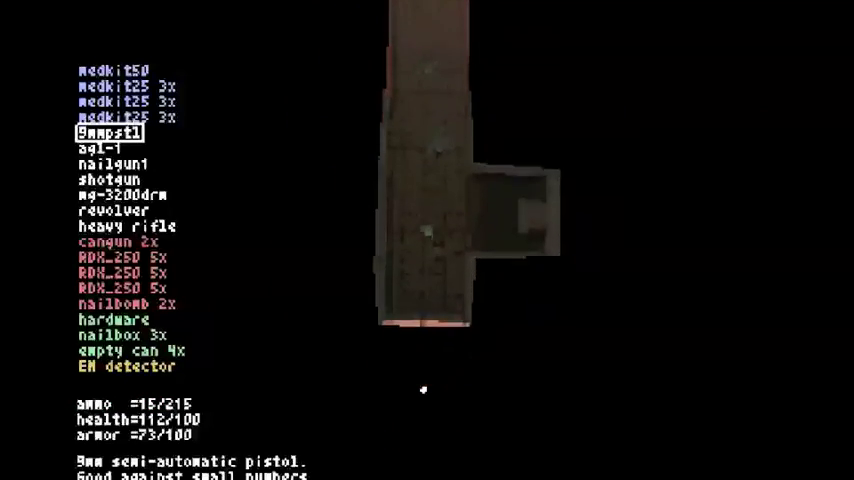
pyautogui.press('s')
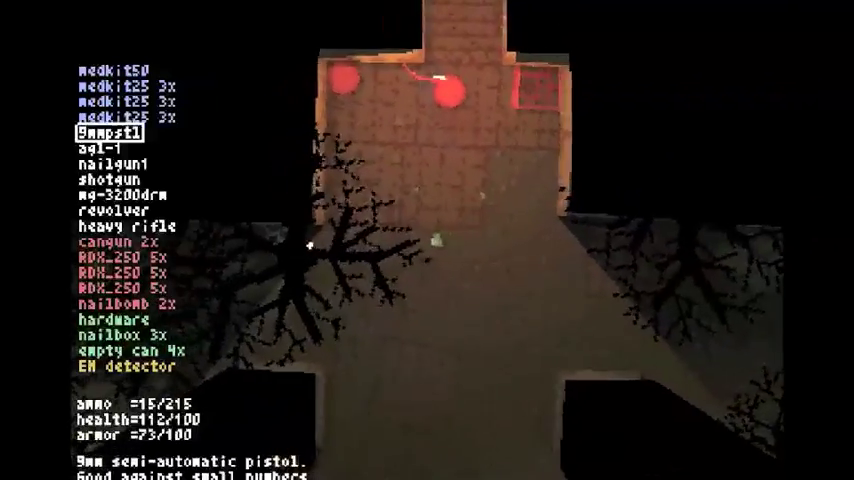
pyautogui.click(338, 262)
pyautogui.click(300, 245)
pyautogui.click(281, 230)
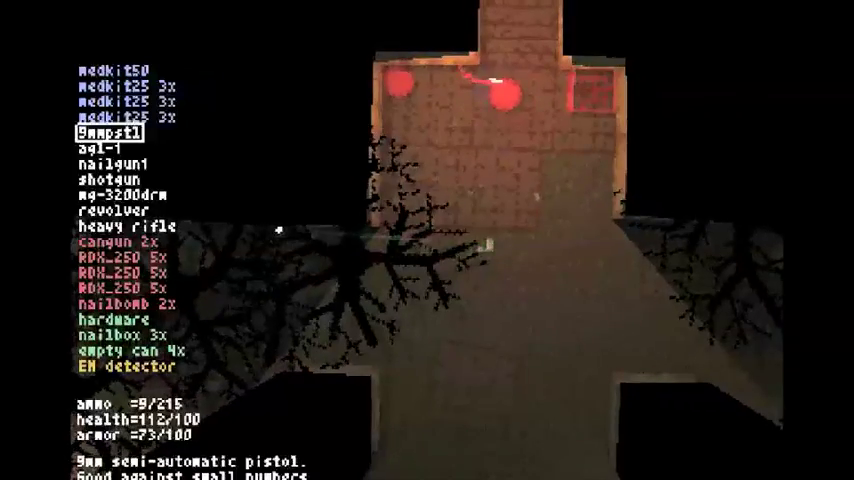
pyautogui.press('r')
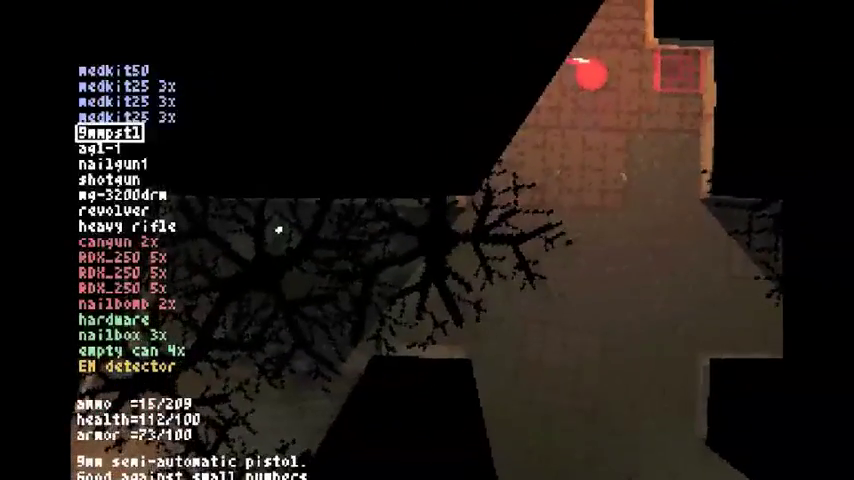
# Cross the tree courtyard back into the cross-shaped room, switching to the shotgun
pyautogui.press('w')
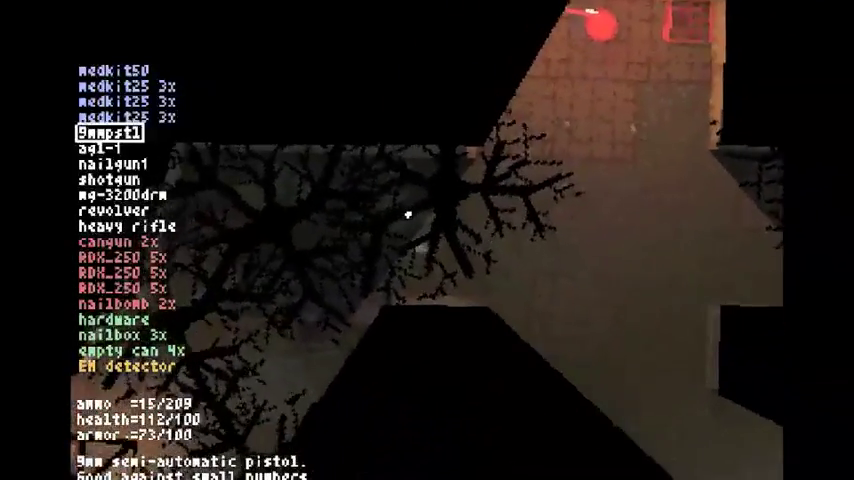
pyautogui.press('w')
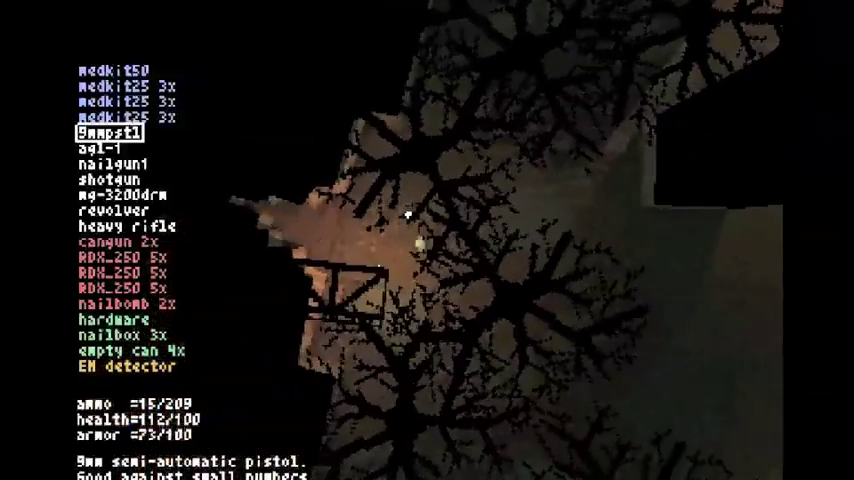
pyautogui.press('w')
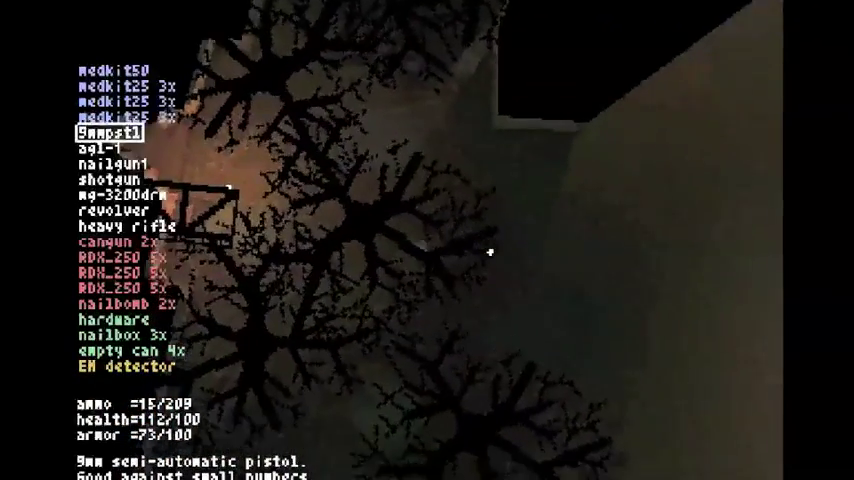
pyautogui.press('w')
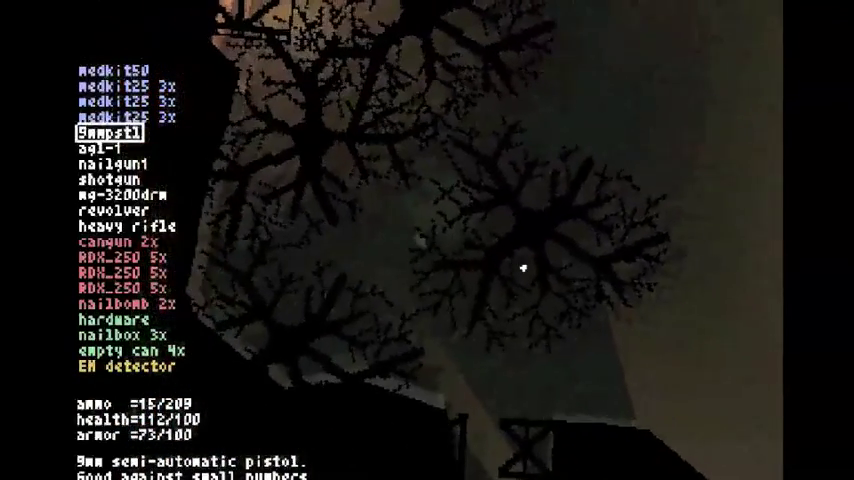
pyautogui.press('w')
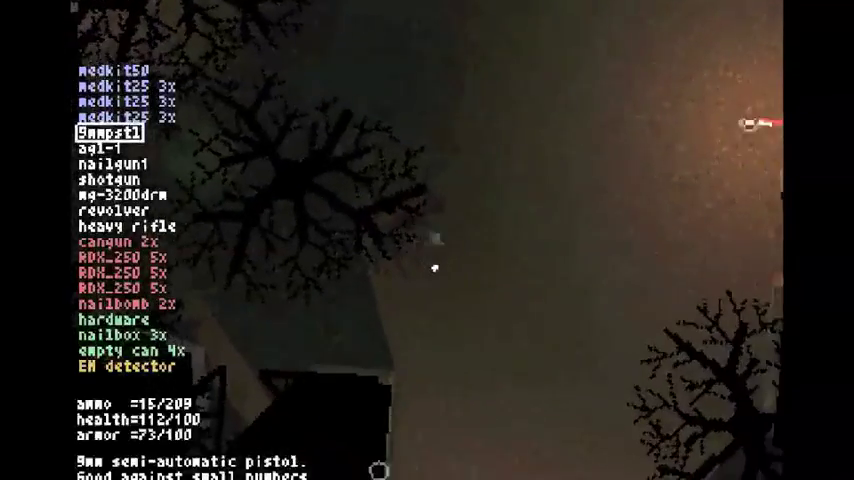
pyautogui.press('Down')
pyautogui.press('Down')
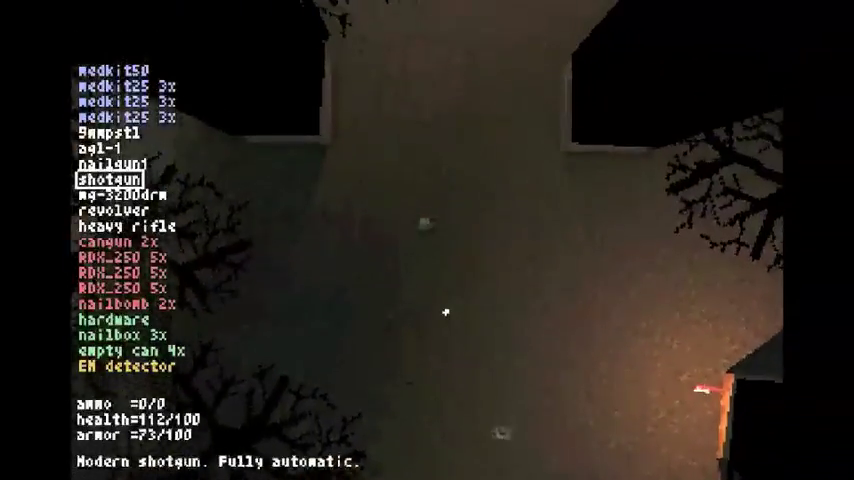
pyautogui.press('w')
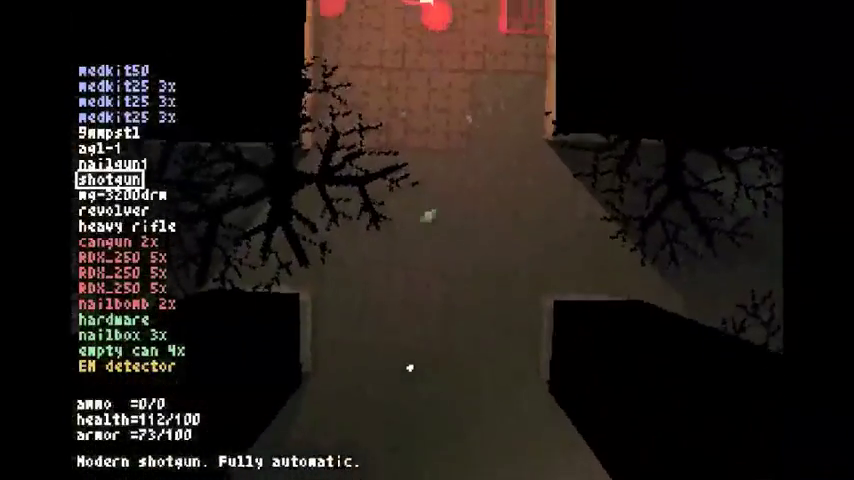
# Push north firing the mg-3200drm at guards, re-equip the empty shotgun, and open the map
pyautogui.press('Down')
pyautogui.press('w')
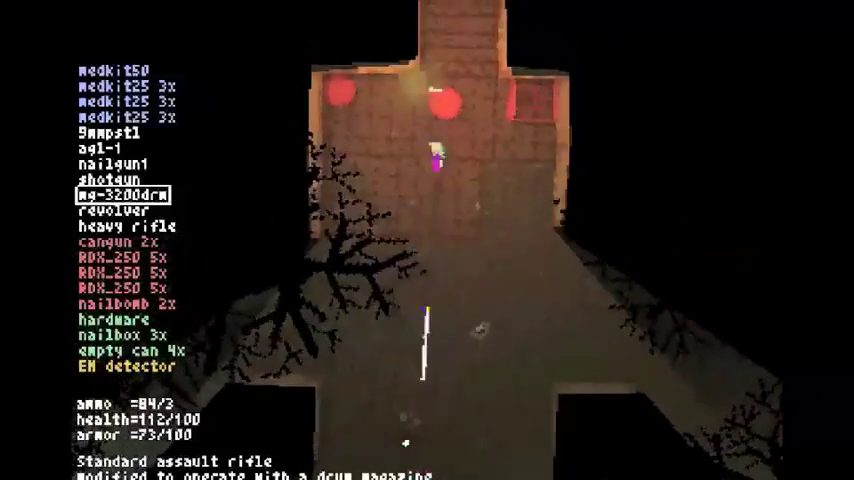
pyautogui.press('w')
pyautogui.press('w')
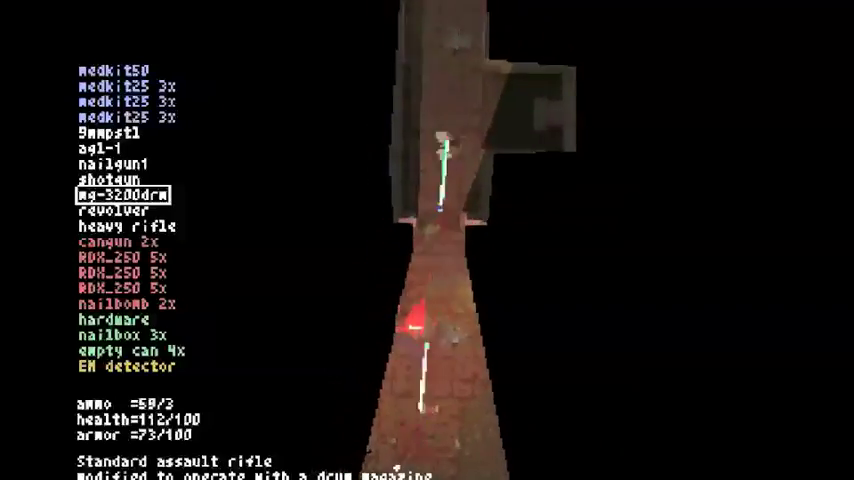
pyautogui.press('w')
pyautogui.press('w')
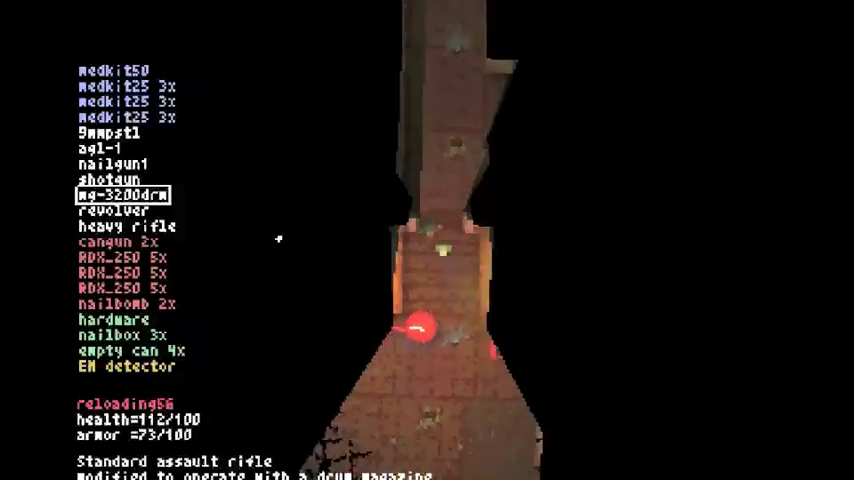
pyautogui.press('w')
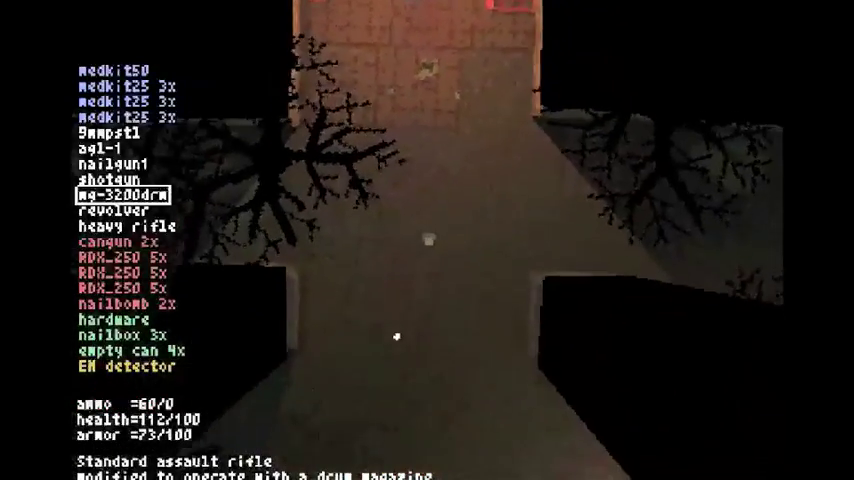
pyautogui.scroll(1, 408, 299)
pyautogui.press('w')
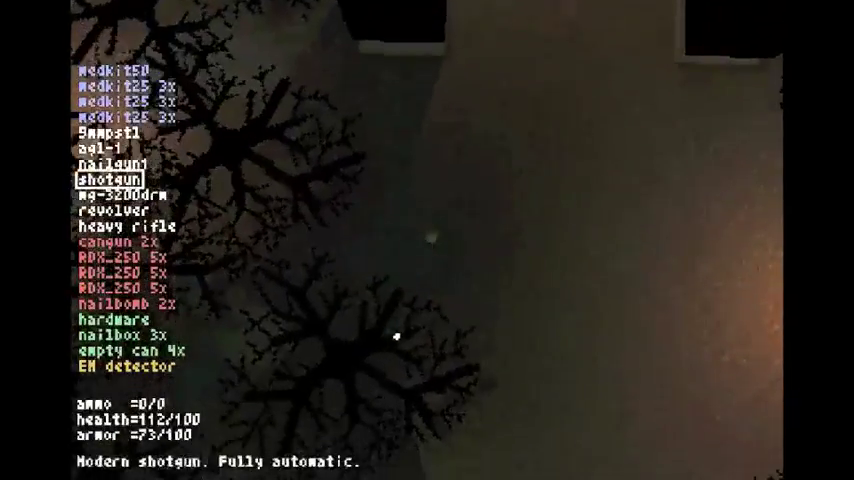
pyautogui.press('Tab')
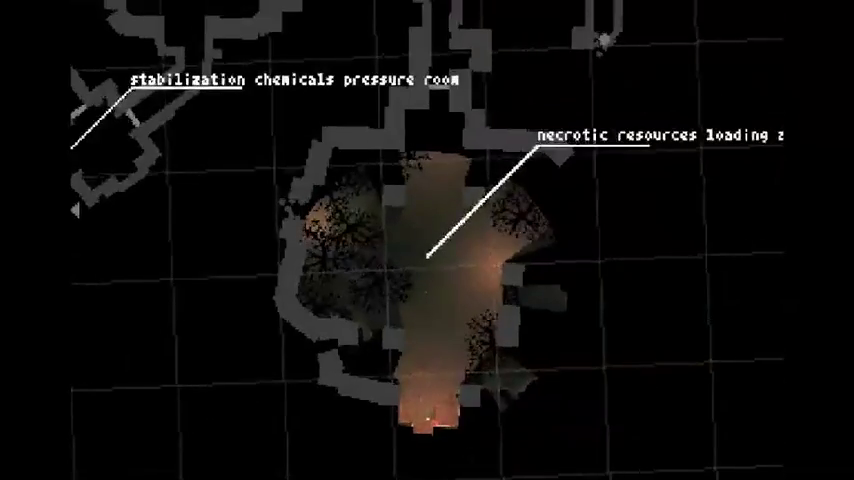
# Leave the map and explore across the rooftop, past the plate and scaffolding, into the courtyard
pyautogui.press('Tab')
pyautogui.press('w')
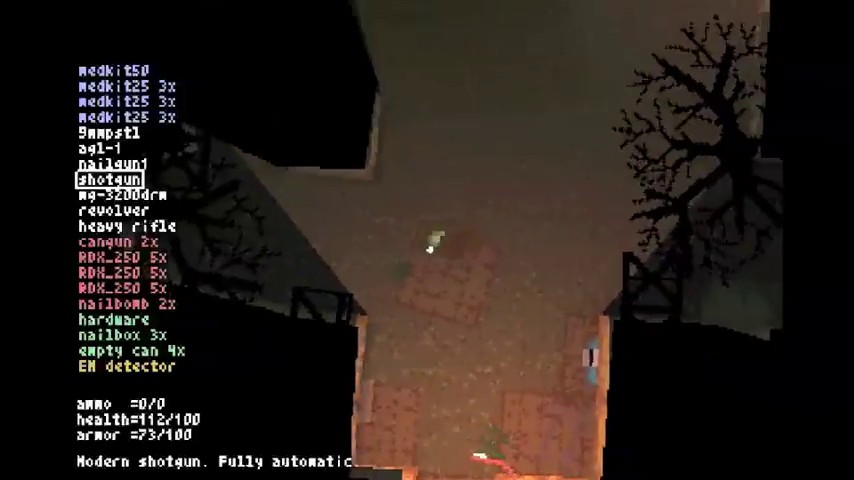
pyautogui.press('Tab')
pyautogui.press('Tab')
pyautogui.press('w')
pyautogui.press('w')
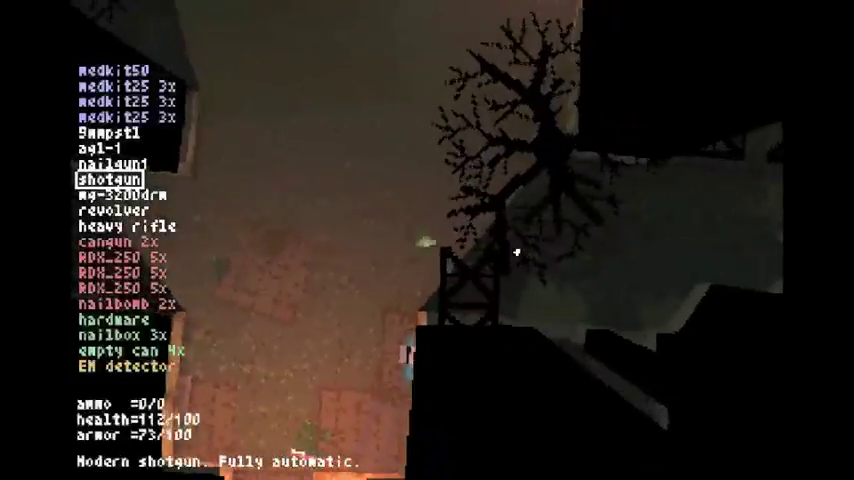
pyautogui.press('w')
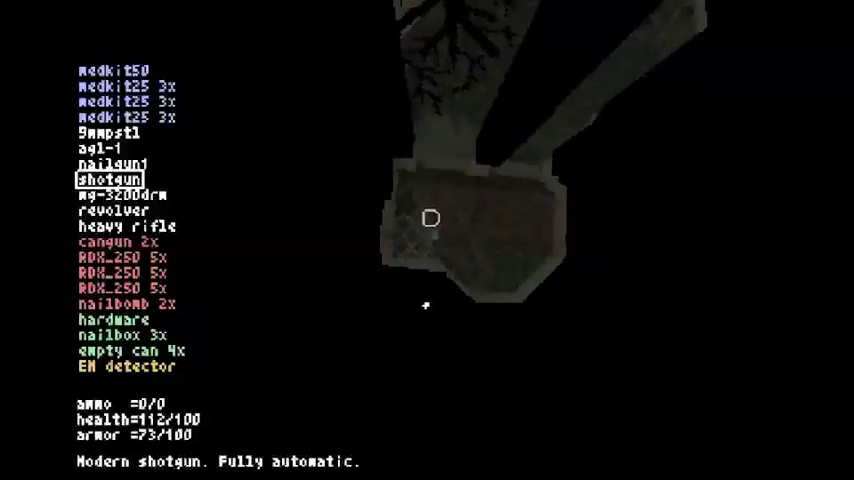
pyautogui.press('w')
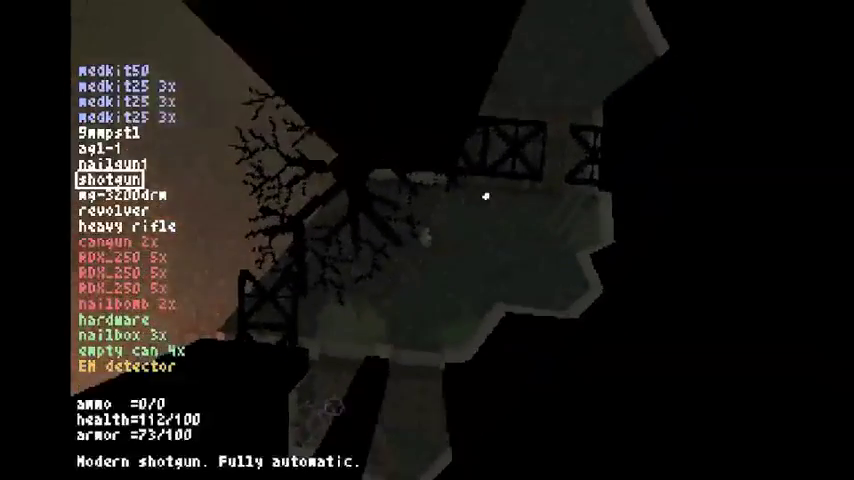
pyautogui.press('w')
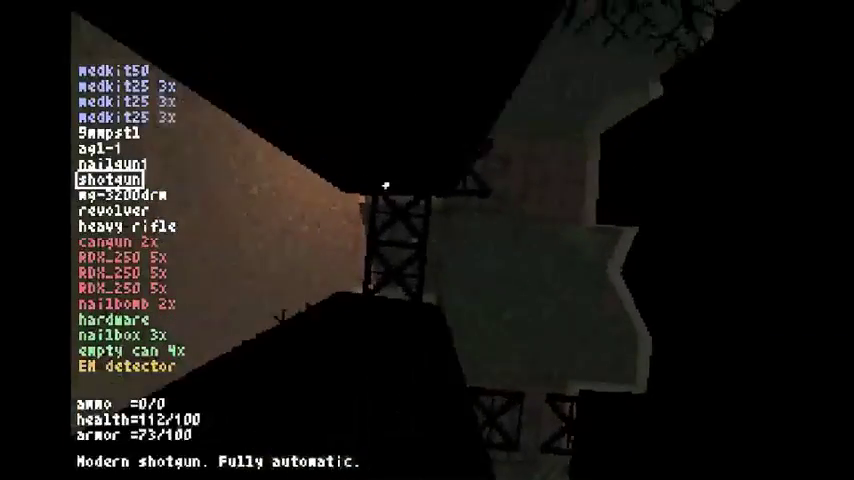
pyautogui.press('w')
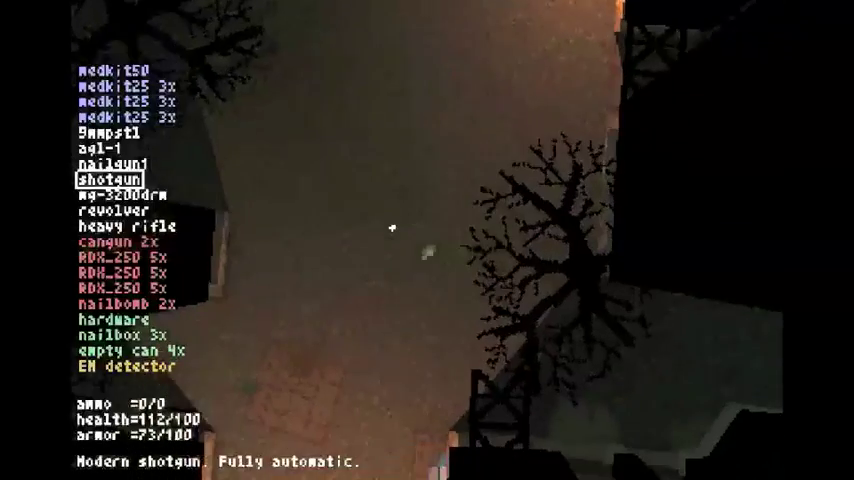
pyautogui.press('w')
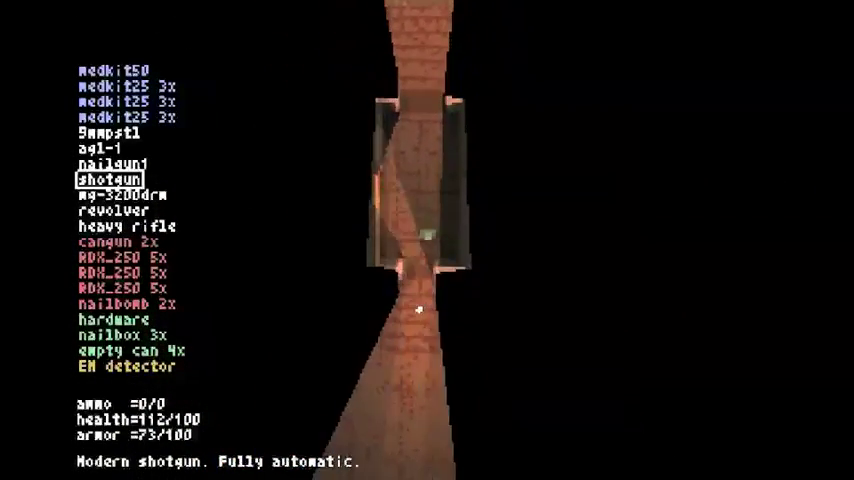
# Scroll the weapon list up to the 9mm pistol, shoot an enemy, and enter the large room
pyautogui.press('w')
pyautogui.press('Up')
pyautogui.press('Up')
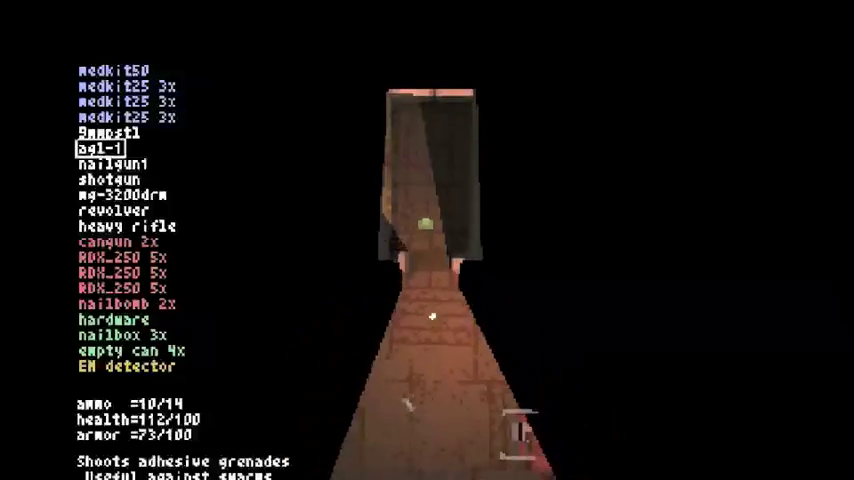
pyautogui.press('Up')
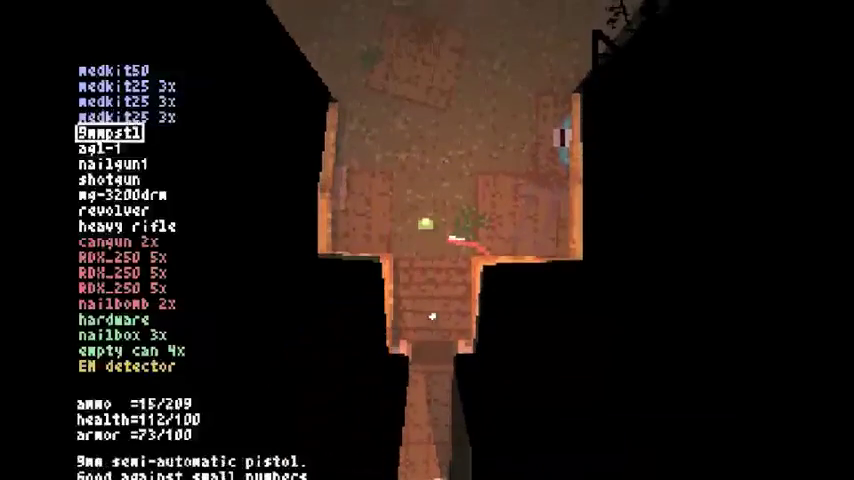
pyautogui.press('w')
pyautogui.click(427, 240)
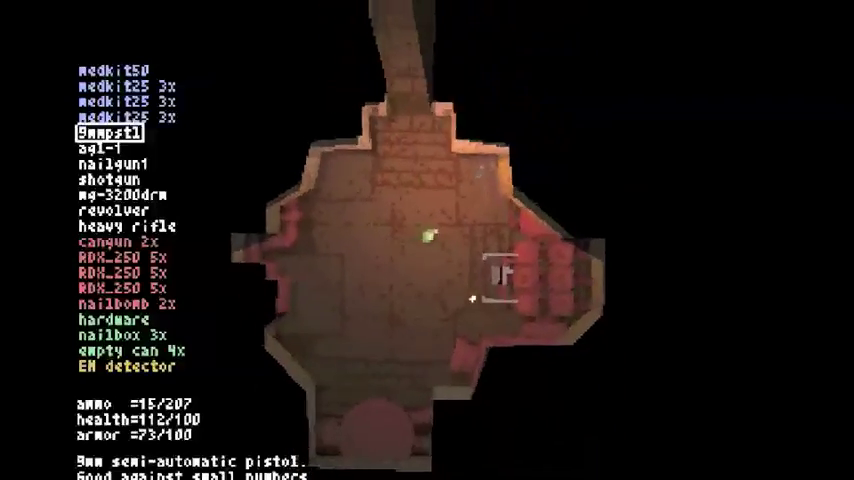
pyautogui.press('s')
pyautogui.press('s')
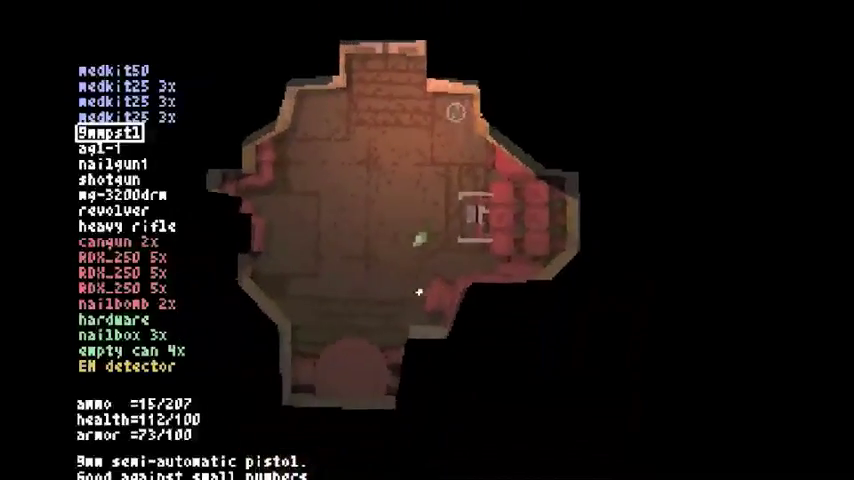
# Walk across the room to the empty can needed for the Panzerfaust AP recipe
pyautogui.press('Tab')
pyautogui.press('Tab')
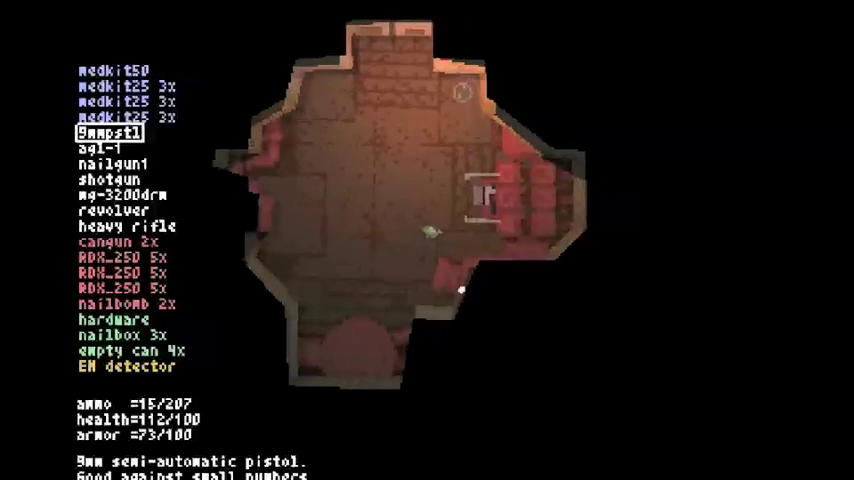
pyautogui.press('w')
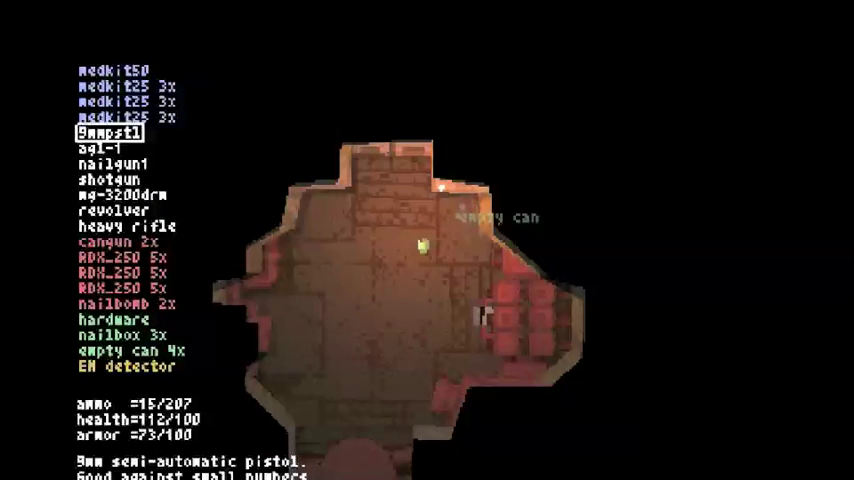
pyautogui.scroll(-2, 484, 314)
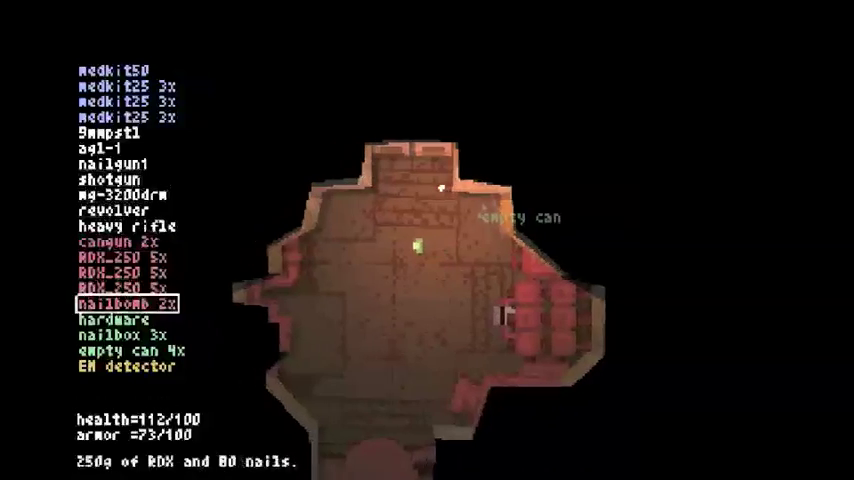
pyautogui.scroll(-1, 484, 314)
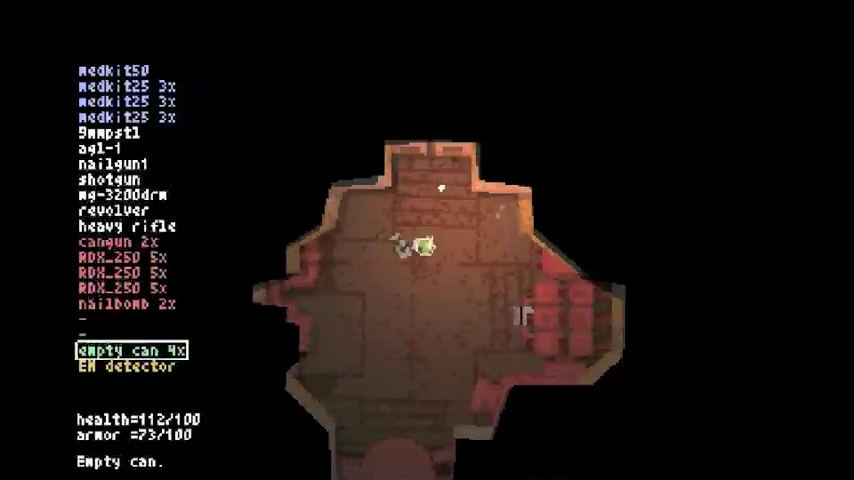
pyautogui.scroll(4, 427, 240)
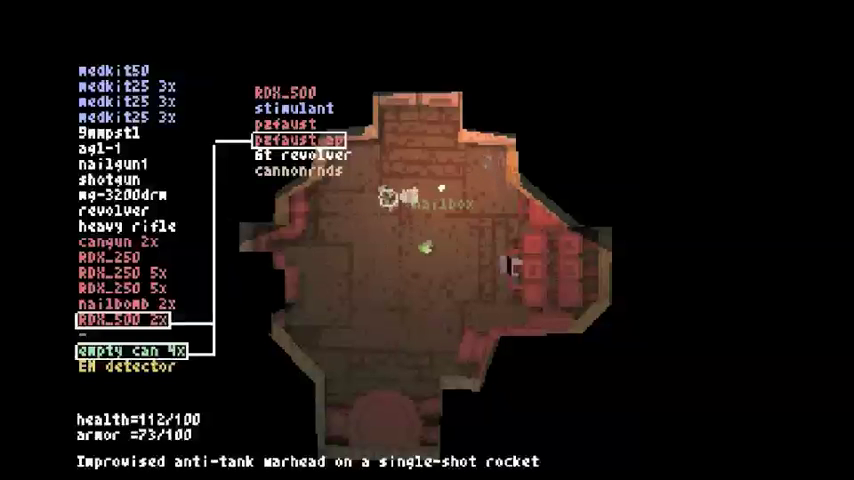
# Craft the Panzerfaust AP and walk around the room picking up an empty can
pyautogui.press('Return')
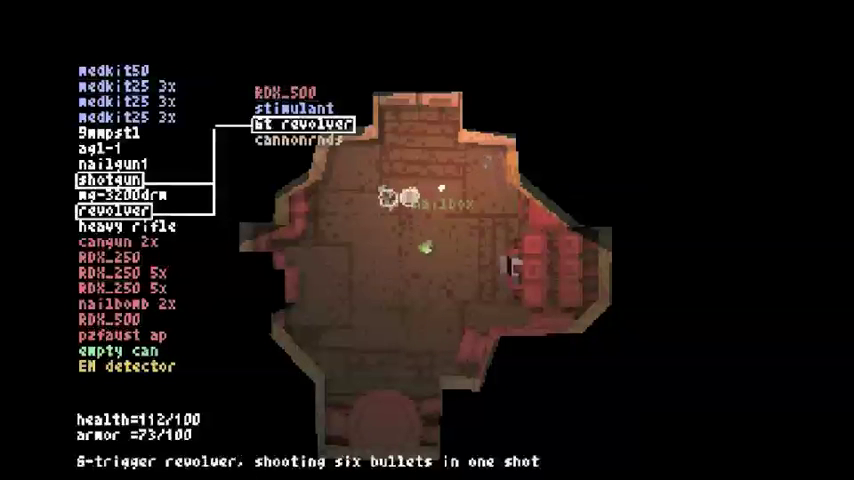
pyautogui.press('w')
pyautogui.press('d')
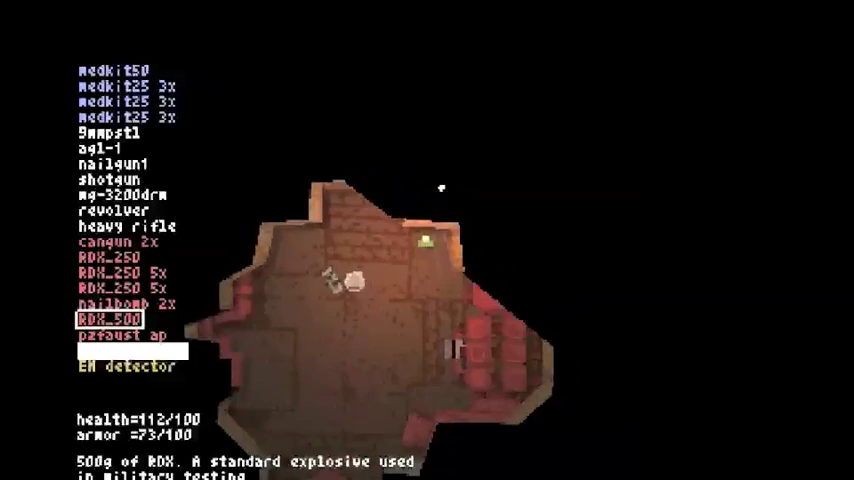
pyautogui.press('s')
pyautogui.press('s')
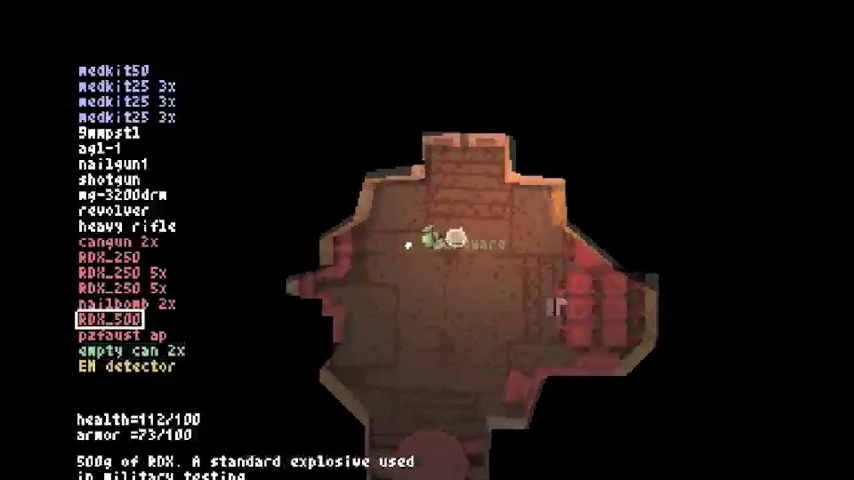
pyautogui.press('d')
# Browse the inventory from Panzerfaust AP to hardware and open the map at the liquid processing plant
pyautogui.press('Down')
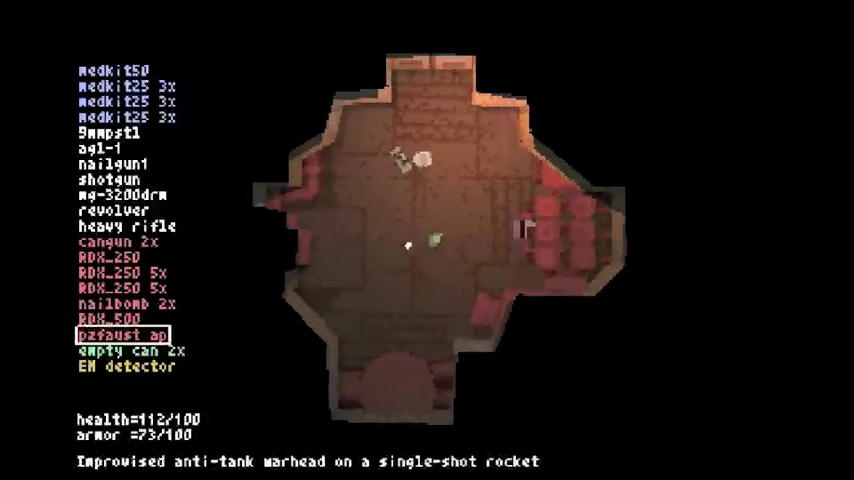
pyautogui.press('w')
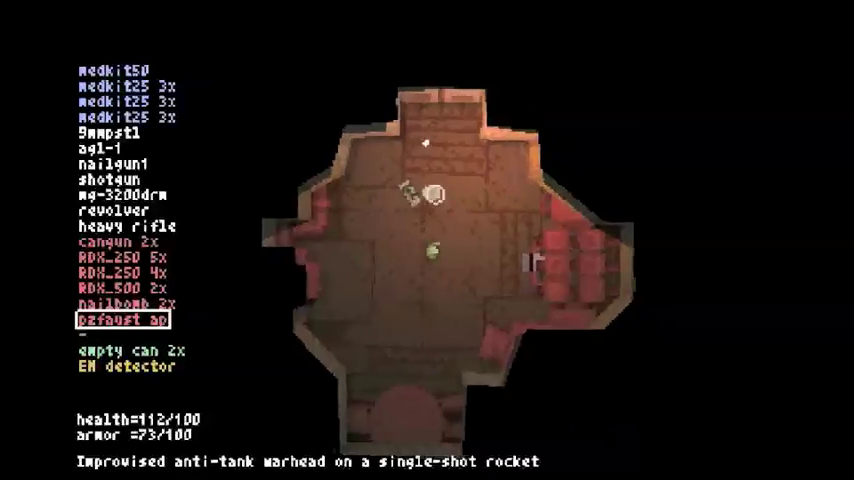
pyautogui.press('w')
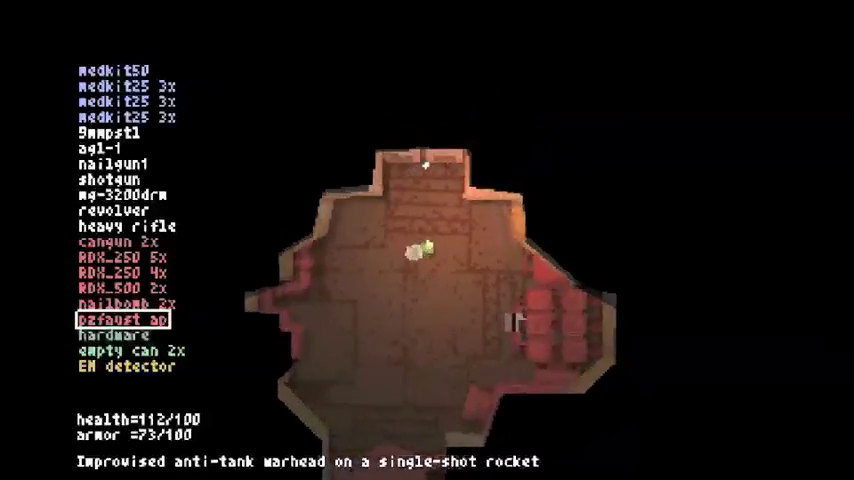
pyautogui.press('Down')
pyautogui.press('Tab')
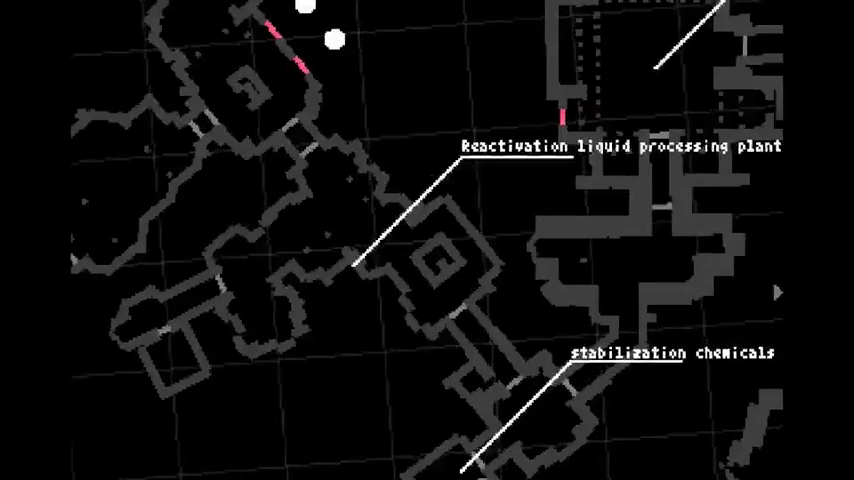
# Close the map and drop a nailbomb from the inventory onto the room floor
pyautogui.press('Tab')
pyautogui.press('Up')
pyautogui.press('Up')
pyautogui.press('Up')
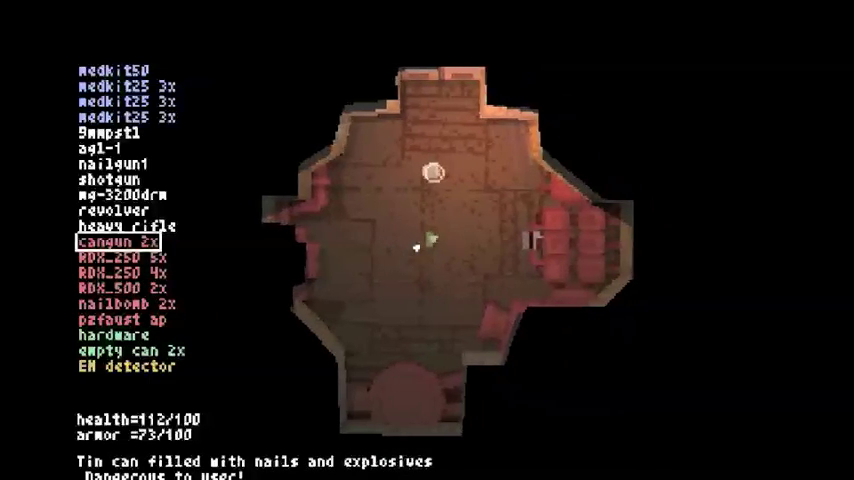
pyautogui.press('Down')
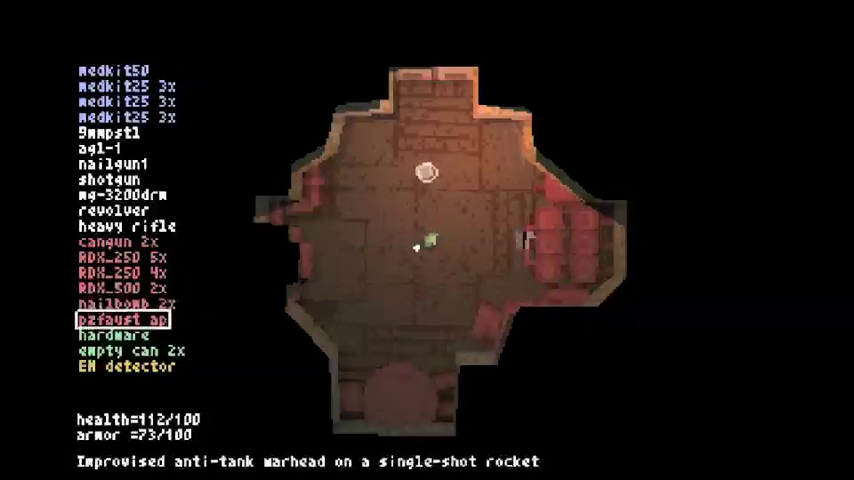
pyautogui.press('Up')
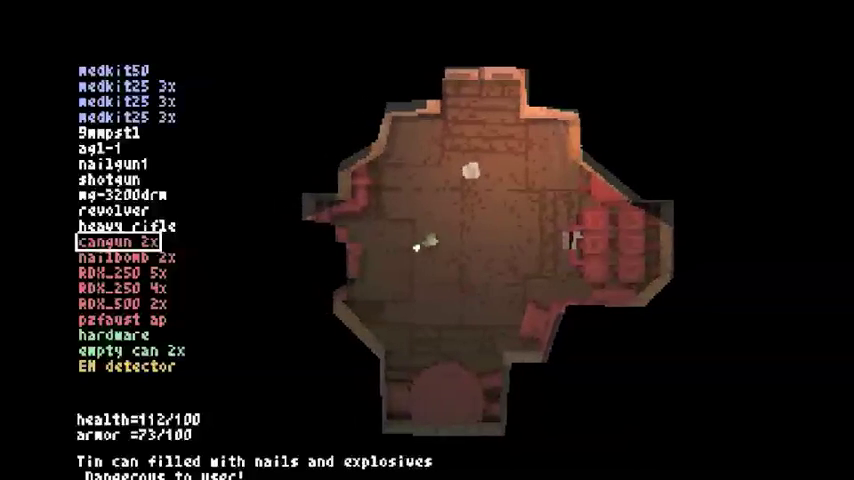
pyautogui.press('Up')
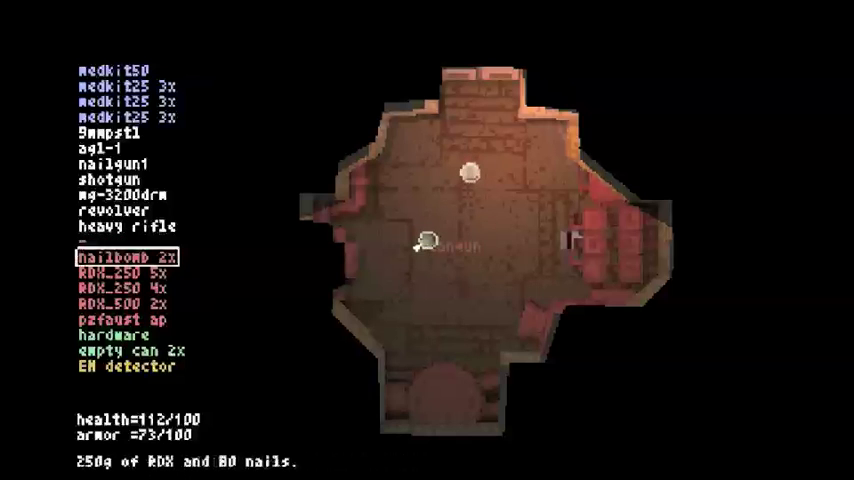
pyautogui.press('Return')
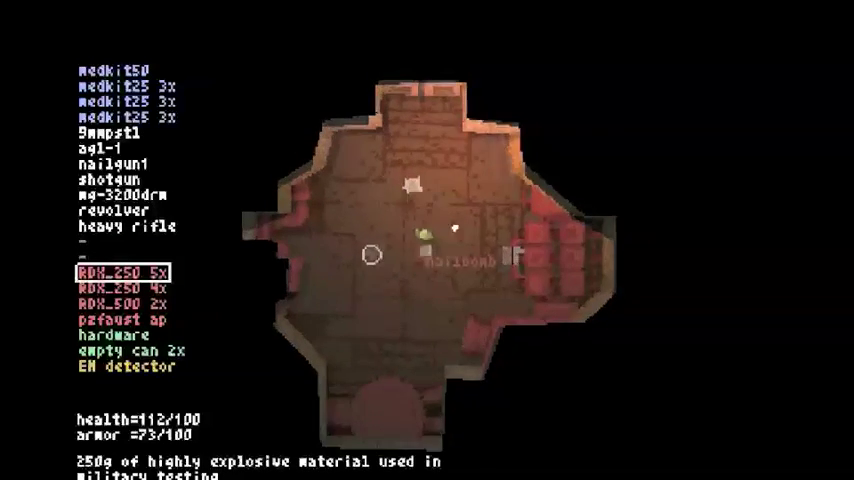
# Pick up the nailbox 3x and move around the room with the empty shotgun ready
pyautogui.press('Return')
pyautogui.press('Up')
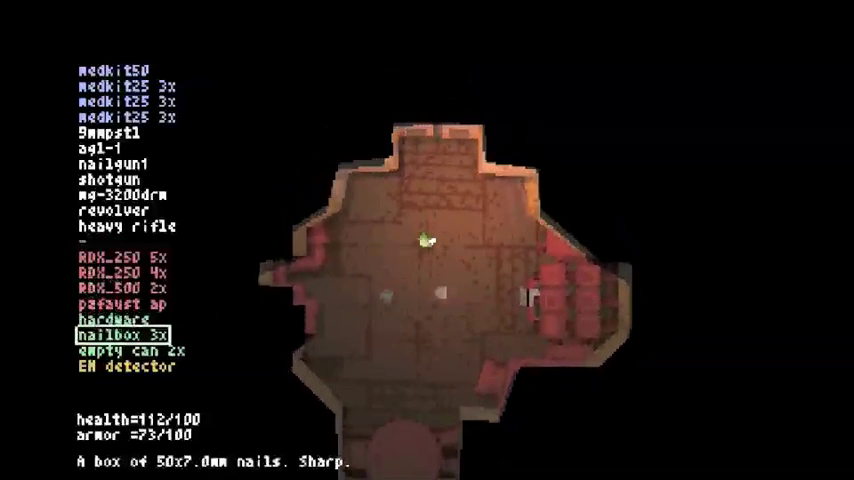
pyautogui.press('Up')
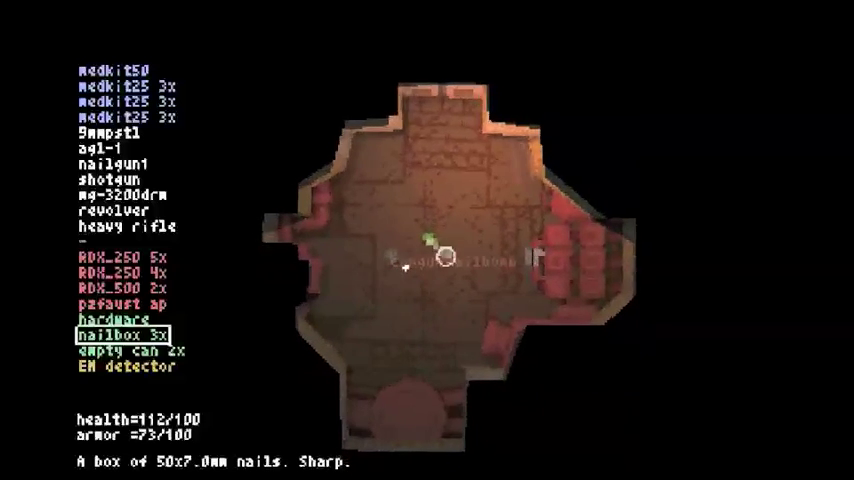
pyautogui.press('Up')
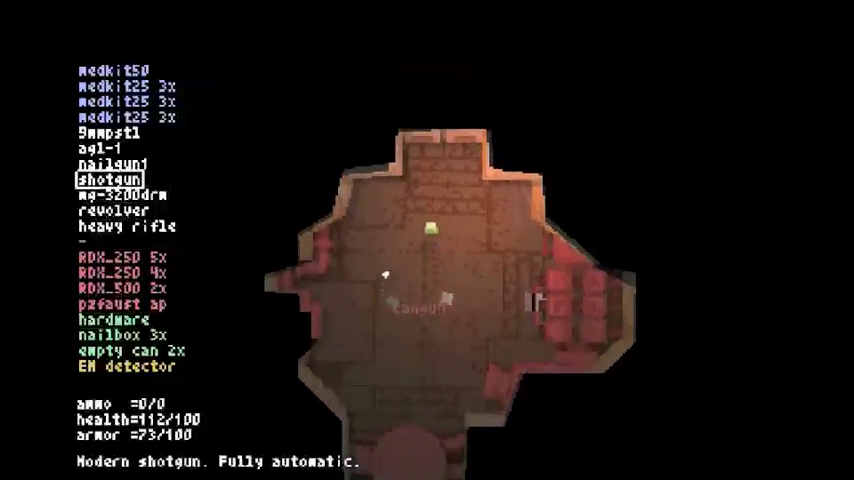
# Walk up the corridor above the room toward the outdoor area
pyautogui.press('Tab')
pyautogui.press('Tab')
pyautogui.press('Up')
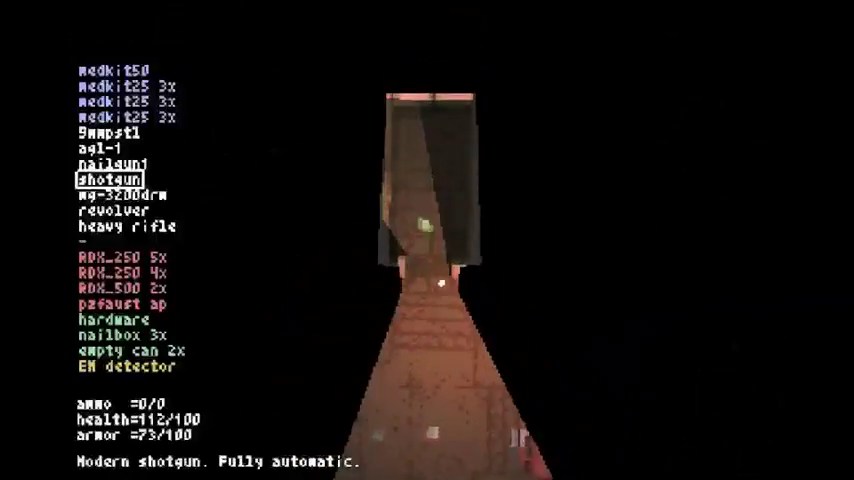
pyautogui.press('Up')
pyautogui.press('Up')
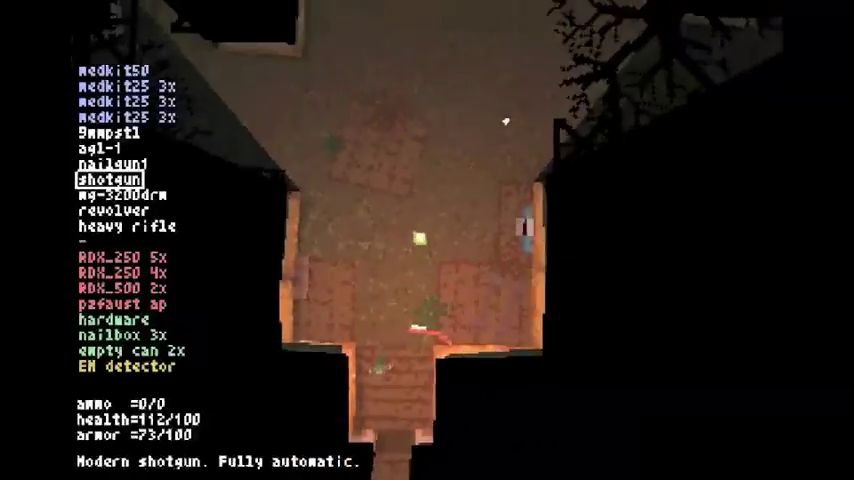
pyautogui.press('Up')
pyautogui.press('Up')
# Glance at the level map, then walk through the necrotic resources loading area toward the trees
pyautogui.press('Tab')
pyautogui.press('Tab')
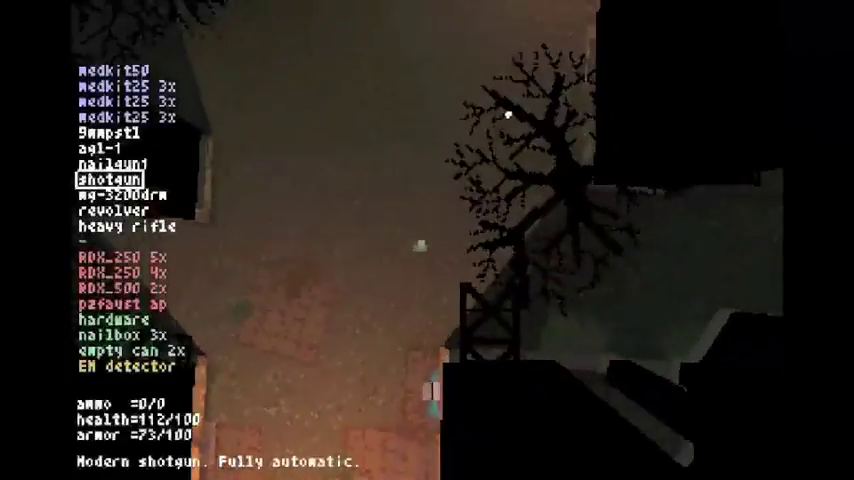
pyautogui.press('Up')
pyautogui.press('Up')
pyautogui.press('Up')
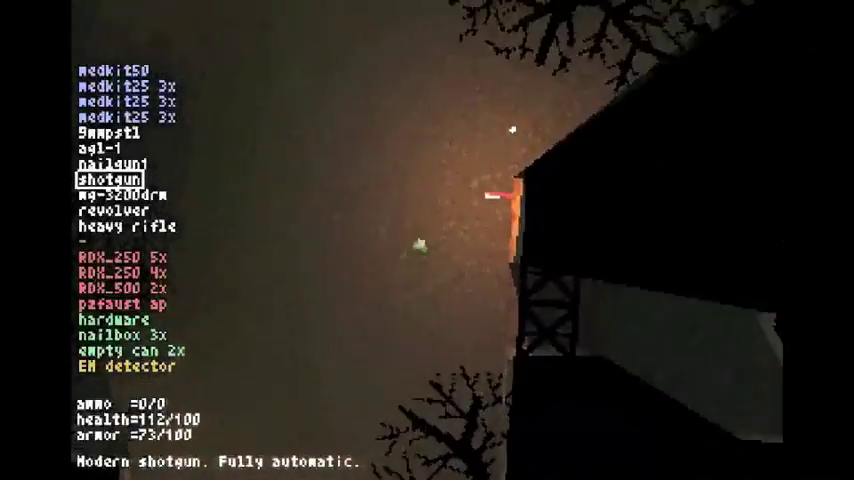
pyautogui.press('Up')
pyautogui.press('Tab')
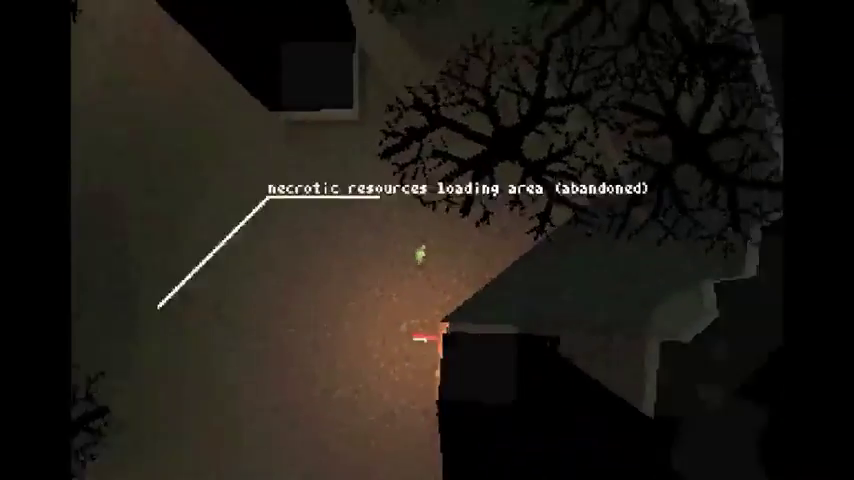
pyautogui.press('Tab')
pyautogui.press('Tab')
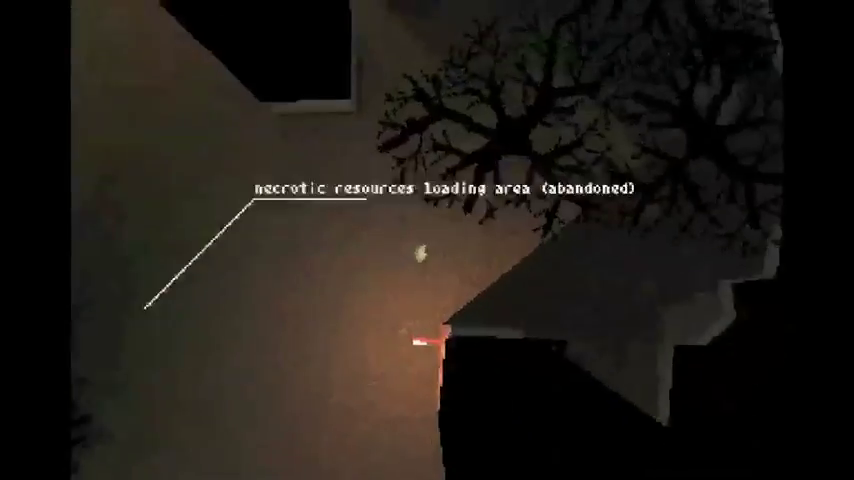
pyautogui.press('Tab')
pyautogui.press('Up')
pyautogui.press('Up')
pyautogui.press('Tab')
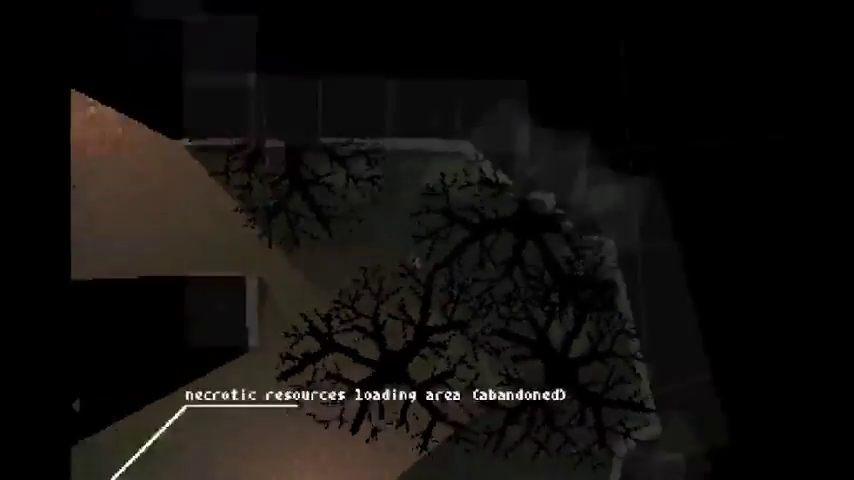
pyautogui.press('Tab')
# Enter the lit building and follow the corridor through the doorway into the red building
pyautogui.press('Up')
pyautogui.press('Up')
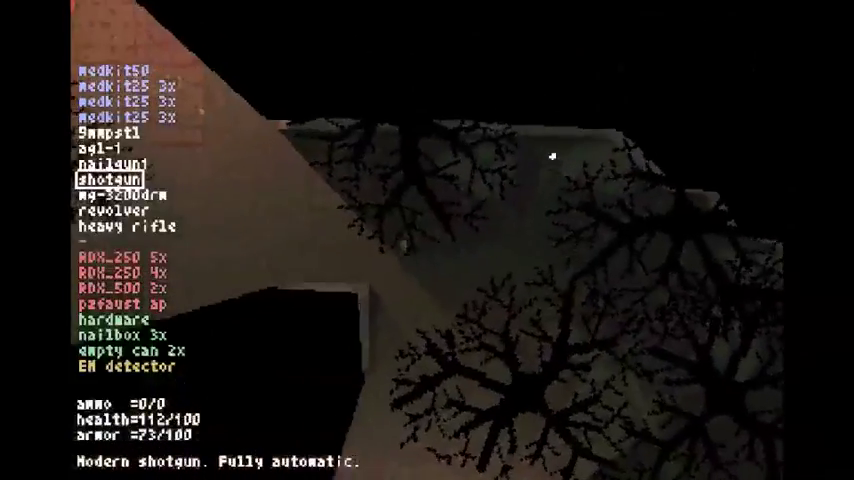
pyautogui.press('Up')
pyautogui.press('Up')
pyautogui.press('Up')
pyautogui.press('Up')
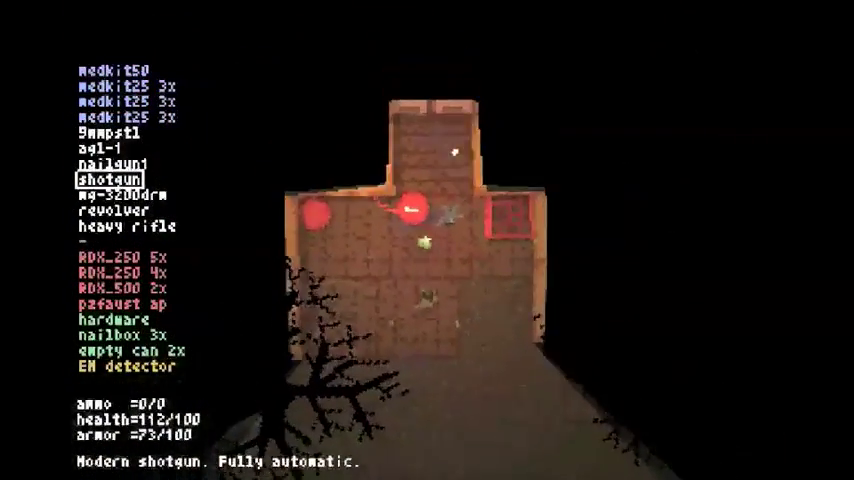
pyautogui.press('Up')
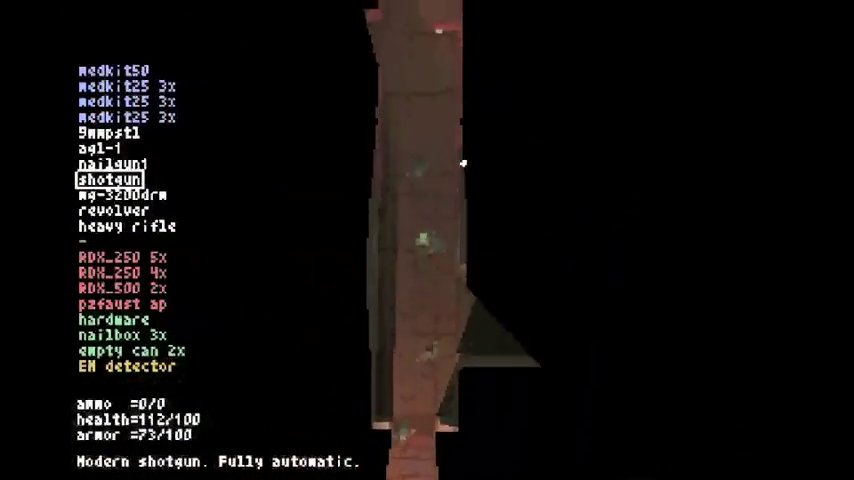
pyautogui.press('Left')
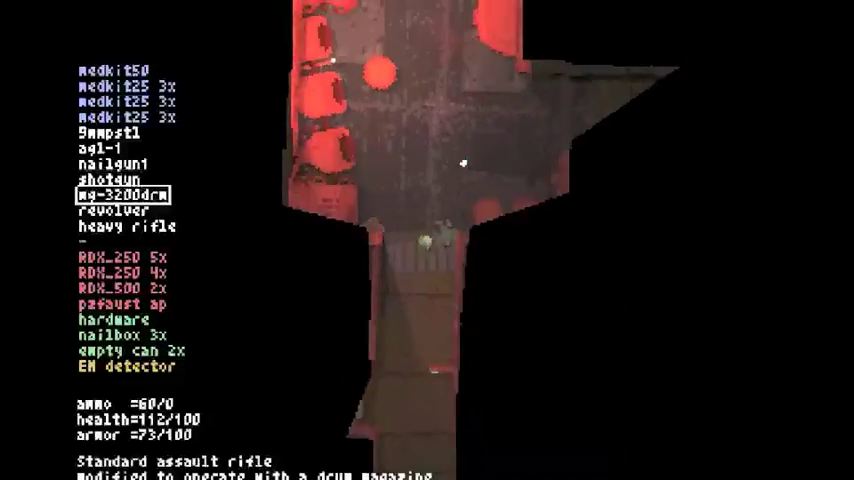
pyautogui.press('Left')
pyautogui.press('Left')
pyautogui.press('Up')
pyautogui.press('Up')
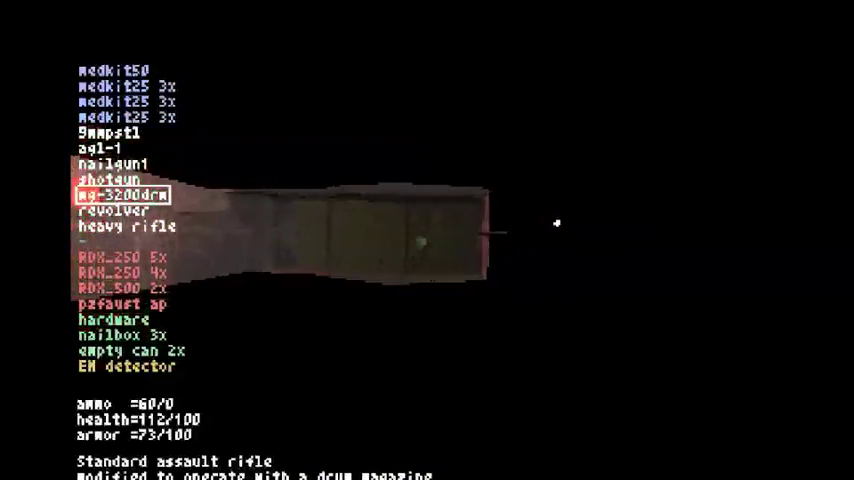
pyautogui.press('Up')
pyautogui.press('Up')
pyautogui.press('Up')
pyautogui.press('Up')
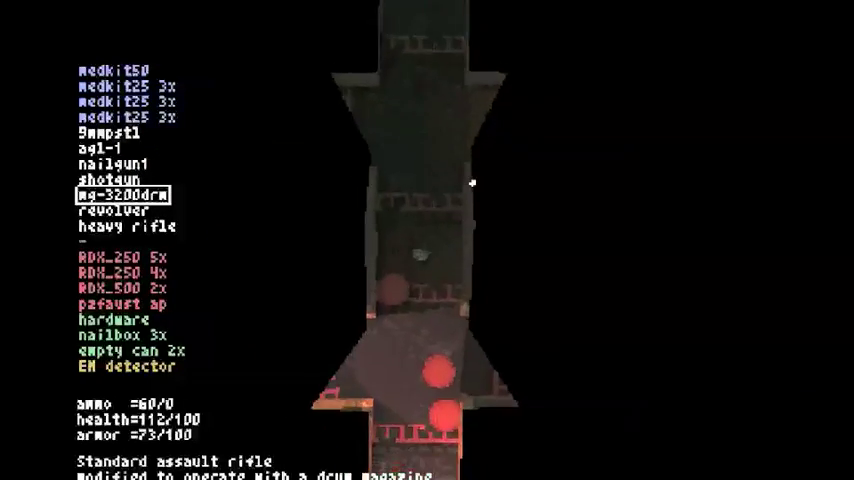
pyautogui.press('Up')
# Equip the mg-3200drm assault rifle and head down from the cross-shaped room into the corridor
pyautogui.press('Down')
pyautogui.press('Down')
pyautogui.press('Down')
pyautogui.press('Down')
pyautogui.press('Down')
pyautogui.press('Down')
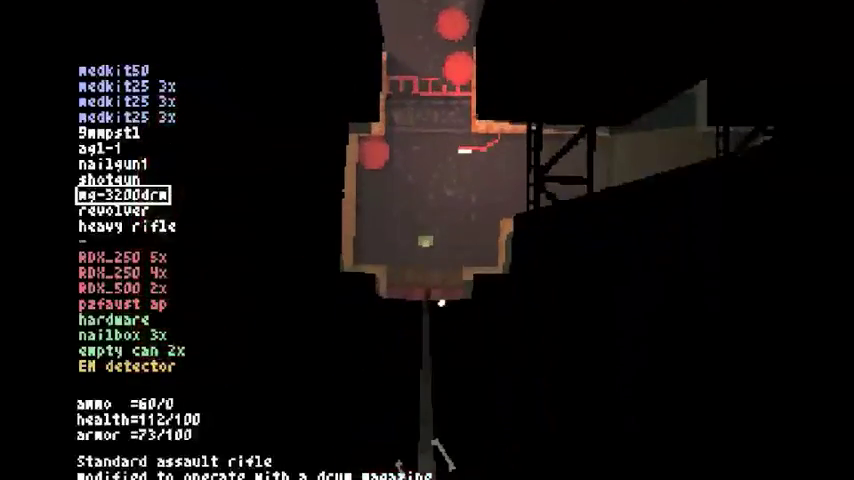
pyautogui.press('Down')
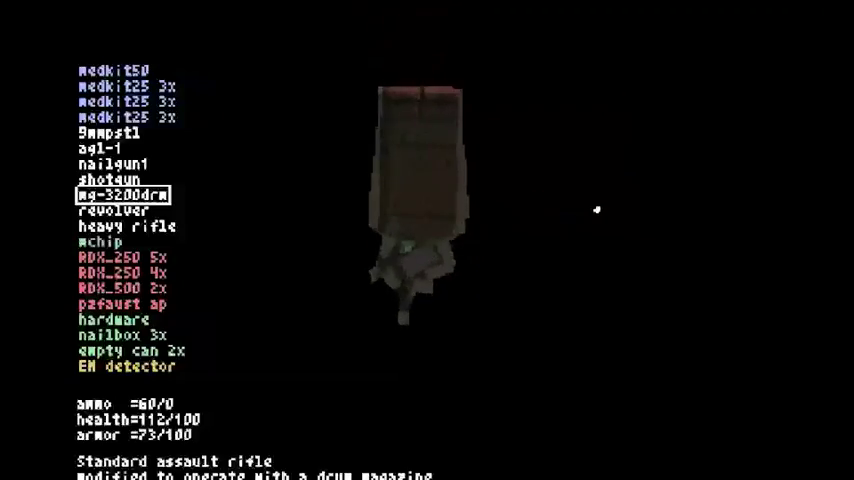
# Check the facility map, then walk through the doorway into the large red-lit room
pyautogui.press('Tab')
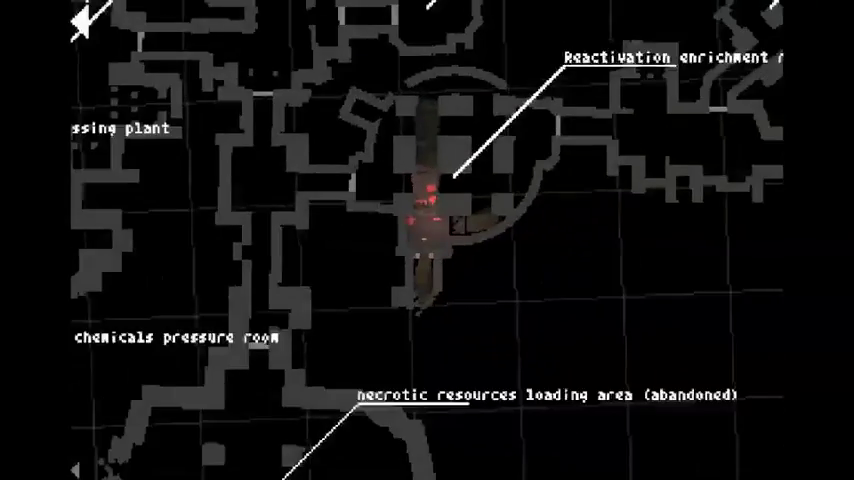
pyautogui.press('Tab')
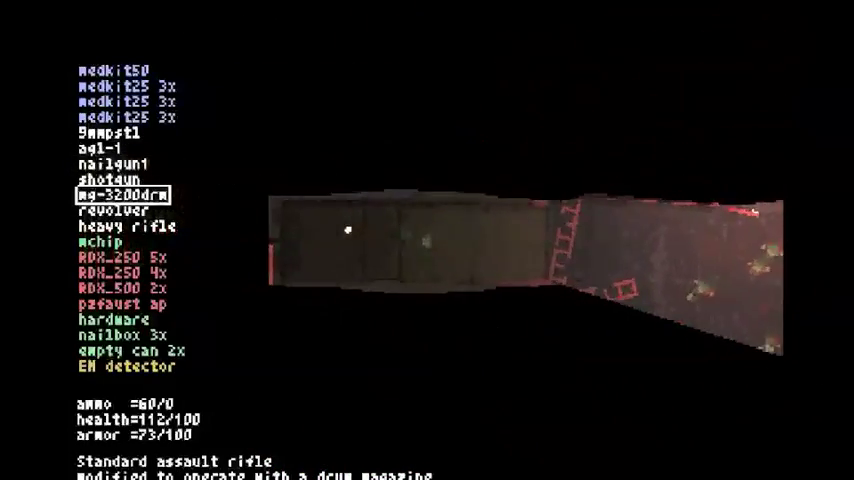
pyautogui.press('Up')
pyautogui.press('Up')
pyautogui.press('Up')
pyautogui.press('Up')
pyautogui.press('Up')
pyautogui.press('Up')
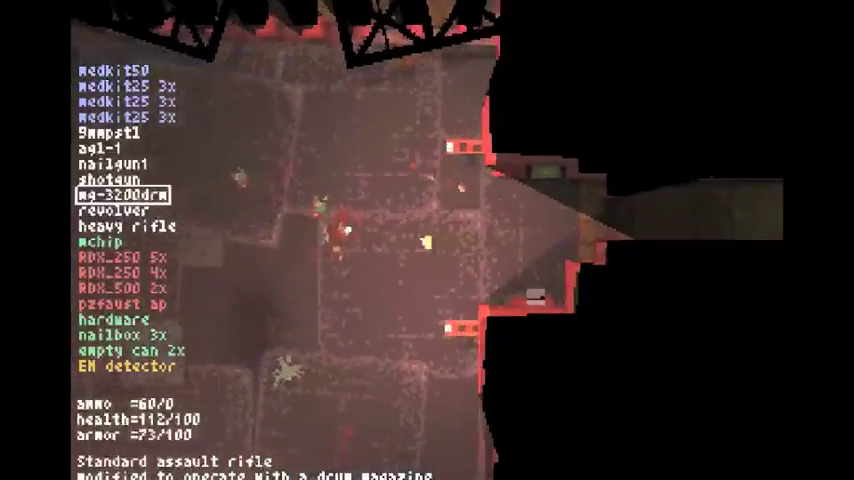
pyautogui.press('Up')
# View the map again, then cross the Main heavy testing bay into the narrow corridor
pyautogui.press('Tab')
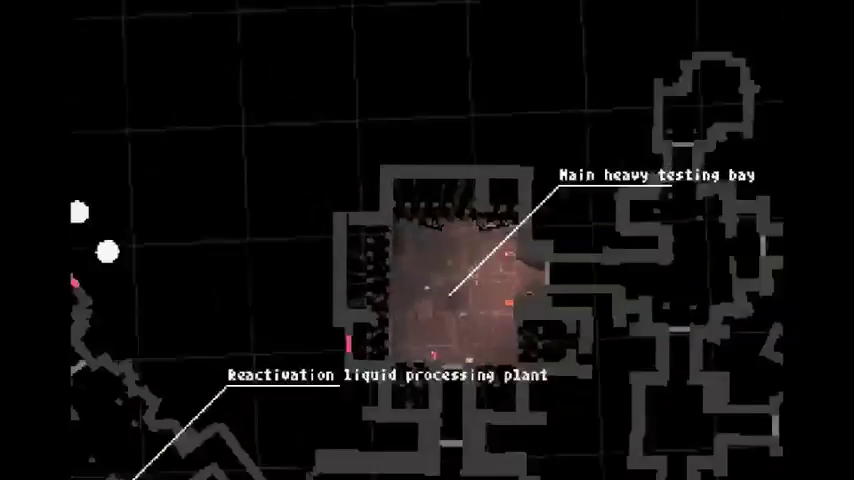
pyautogui.press('Down')
pyautogui.press('Down')
pyautogui.press('Down')
pyautogui.press('Down')
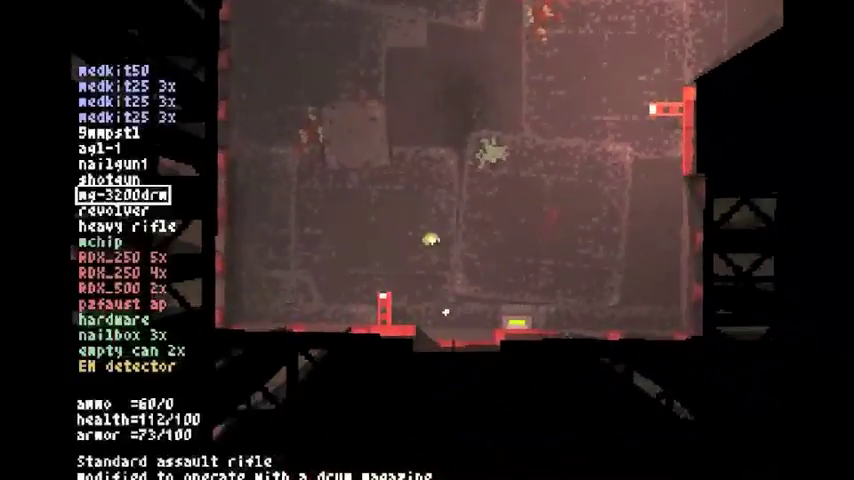
pyautogui.press('Down')
pyautogui.press('Down')
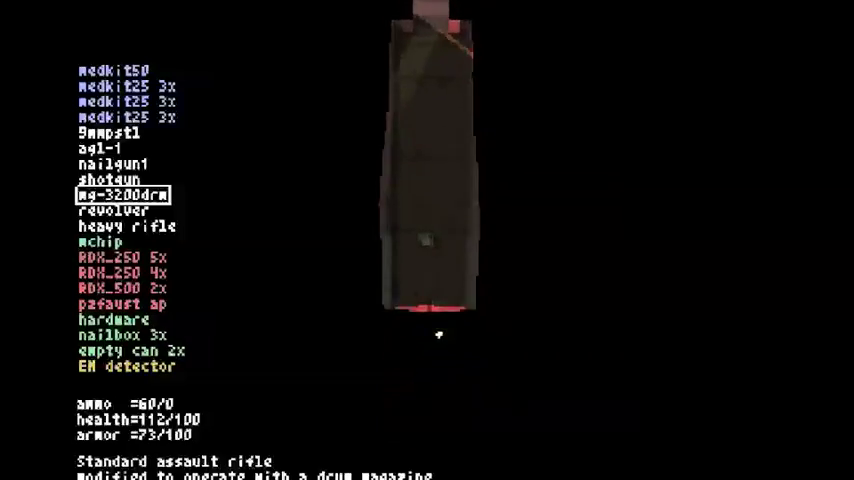
pyautogui.press('Down')
pyautogui.press('Down')
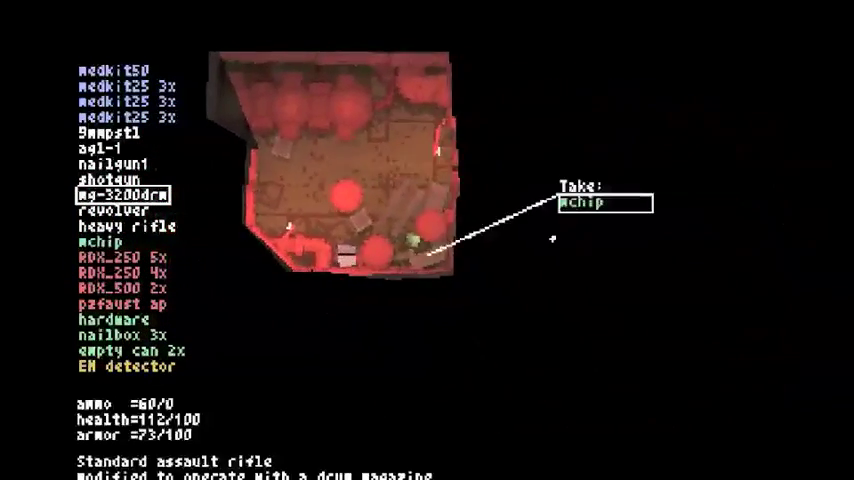
# Take the mchip, making mchip 2x, then cycle weapons back to the mg-3200drm rifle
pyautogui.press('Return')
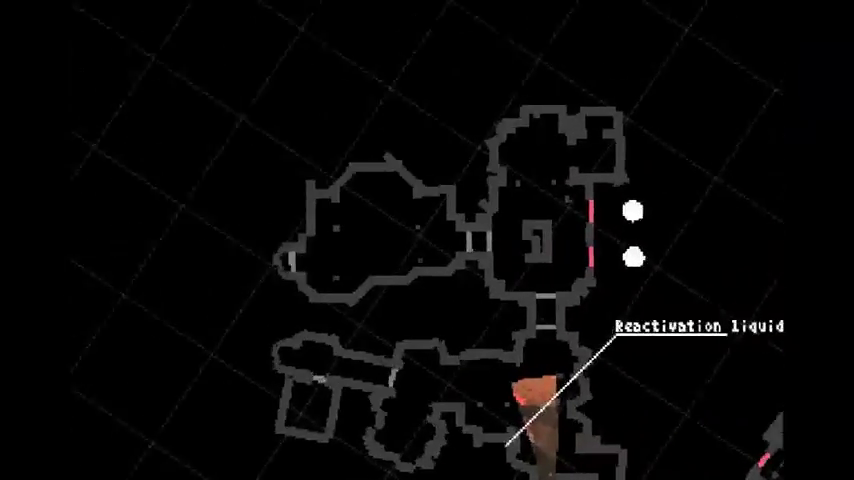
pyautogui.press('Tab')
pyautogui.press('Down')
pyautogui.press('Down')
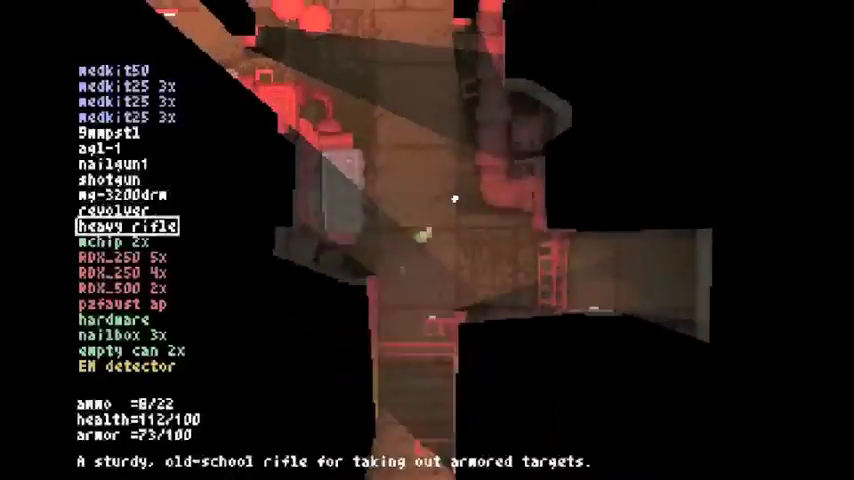
pyautogui.press('Up')
pyautogui.press('Up')
pyautogui.press('Up')
pyautogui.press('Down')
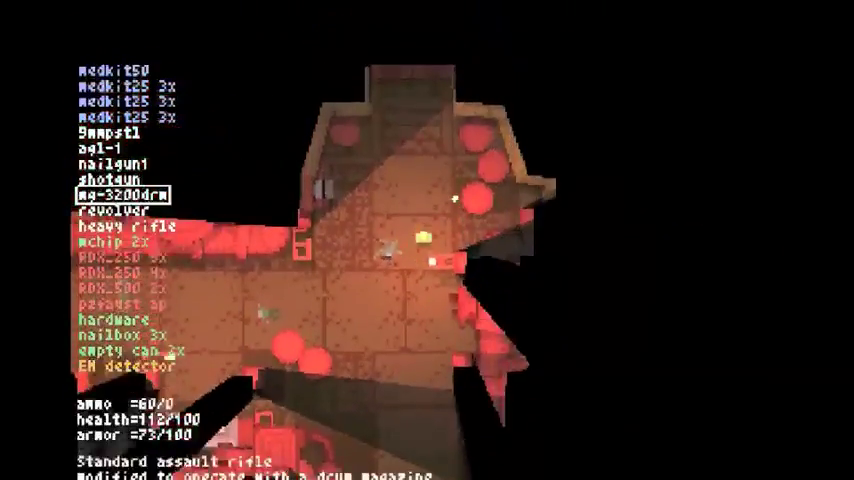
# Walk north past the octagonal chamber into the long corridor
pyautogui.press('Left')
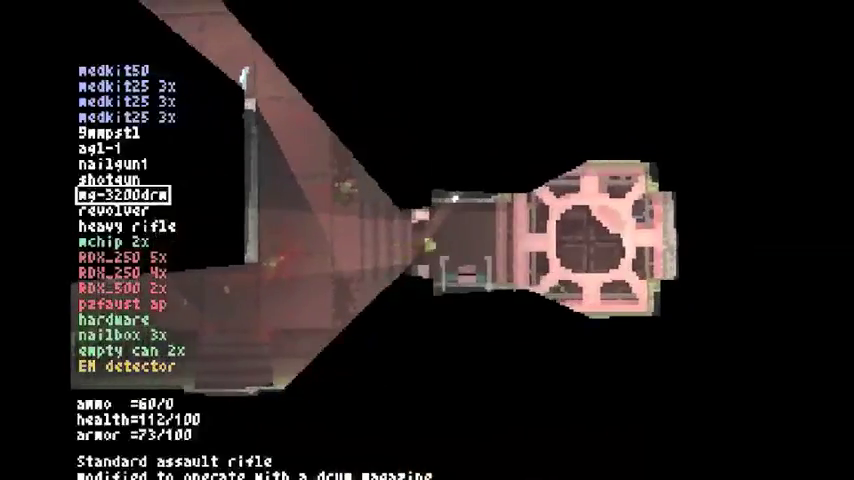
pyautogui.press('Tab')
pyautogui.press('Tab')
pyautogui.press('Left')
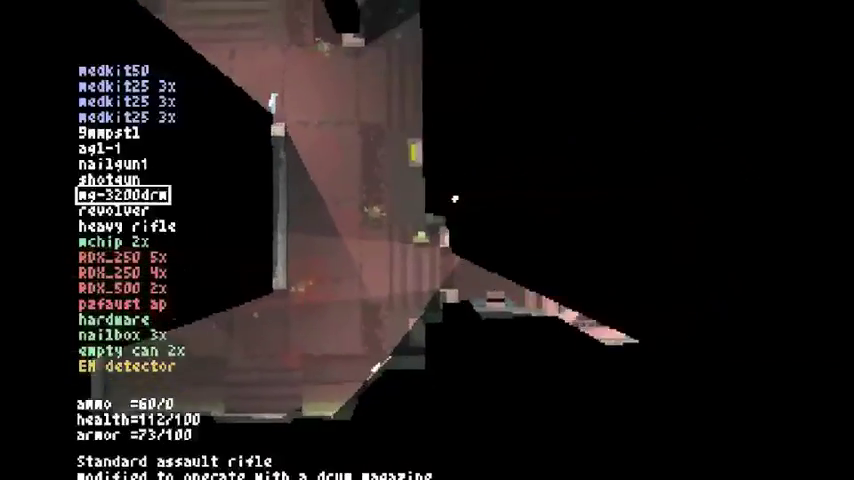
pyautogui.press('Tab')
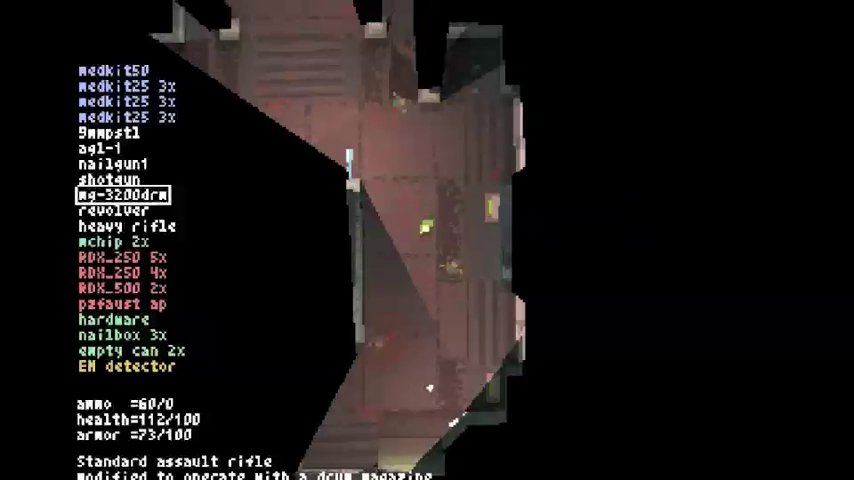
# Advance through the hallway, switching to the shotgun and then nailgun1 to check ammo
pyautogui.press('Up')
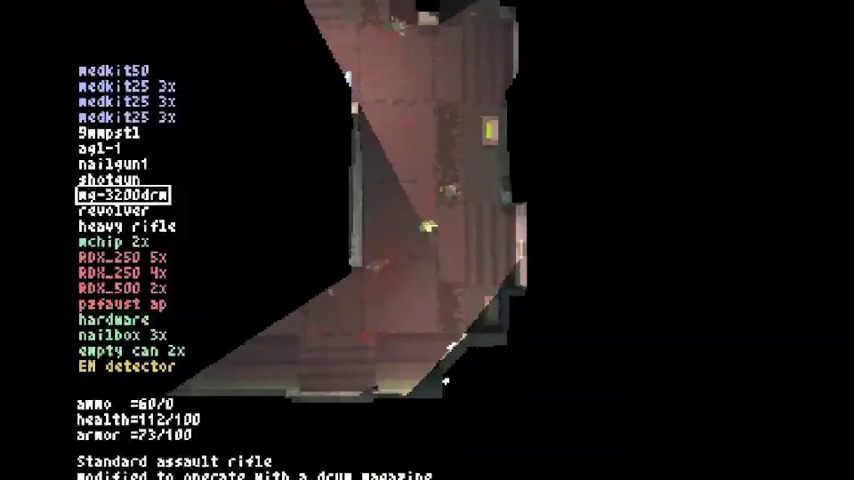
pyautogui.press('Up')
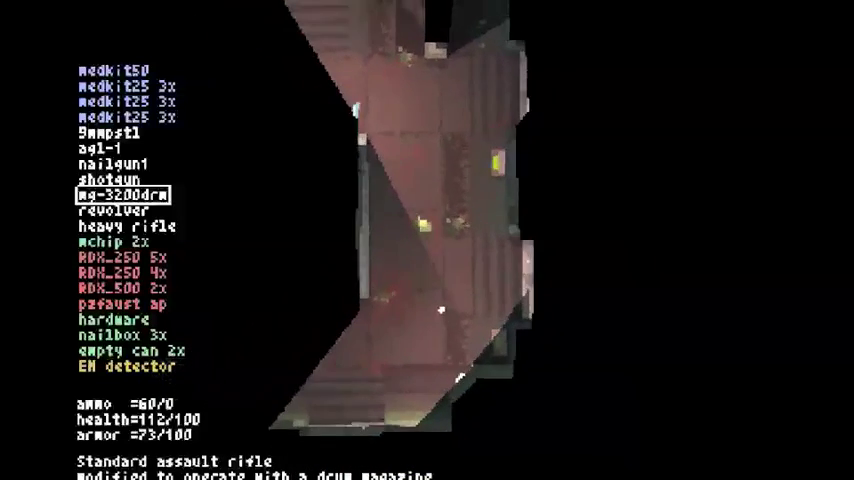
pyautogui.press('Up')
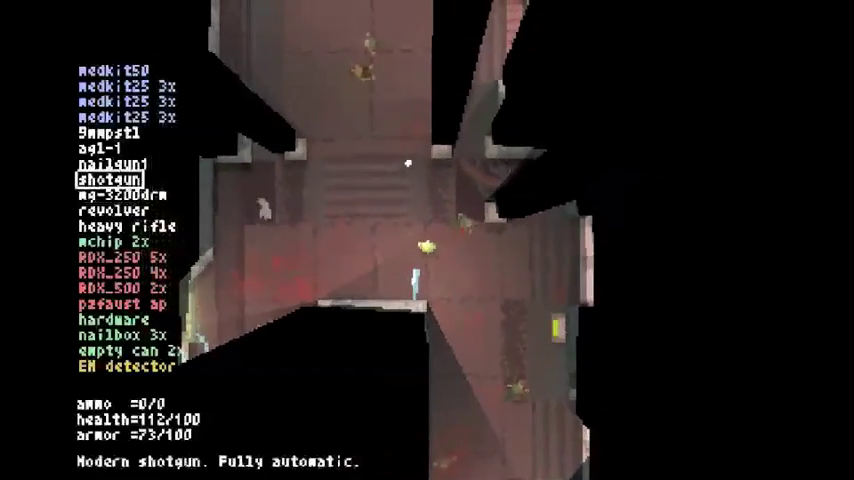
pyautogui.press('Up')
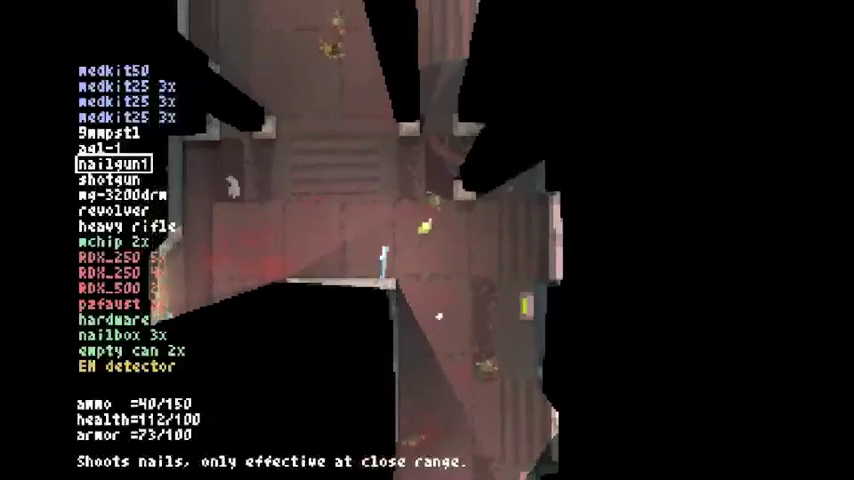
# Keep moving while checking the revolver, then cycle back to the empty shotgun (0/0)
pyautogui.press('Up')
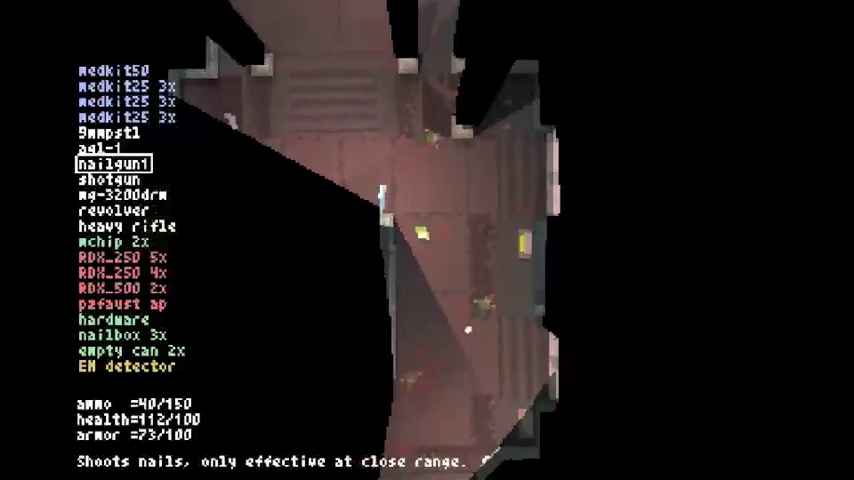
pyautogui.press('Down')
pyautogui.press('Down')
pyautogui.press('Down')
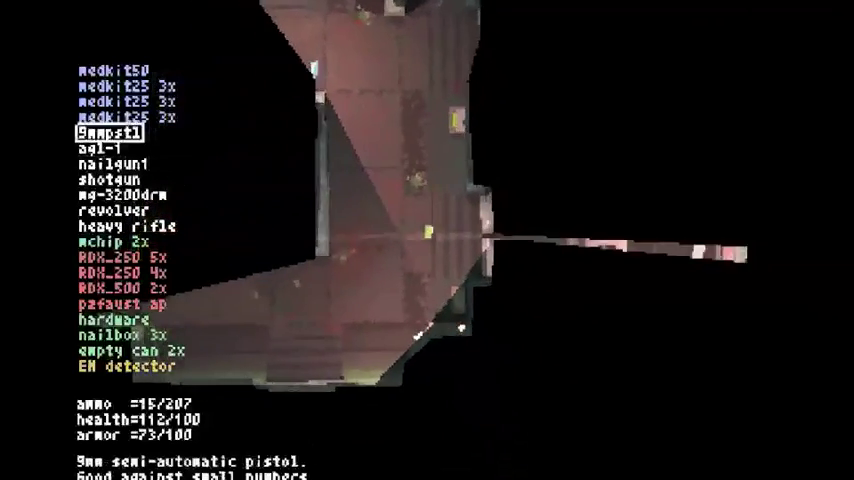
pyautogui.press('Left')
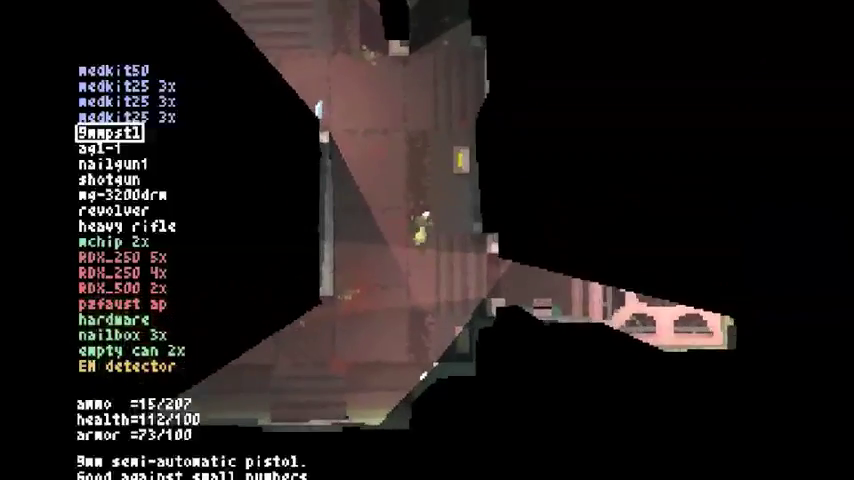
pyautogui.press('Down')
pyautogui.press('Down')
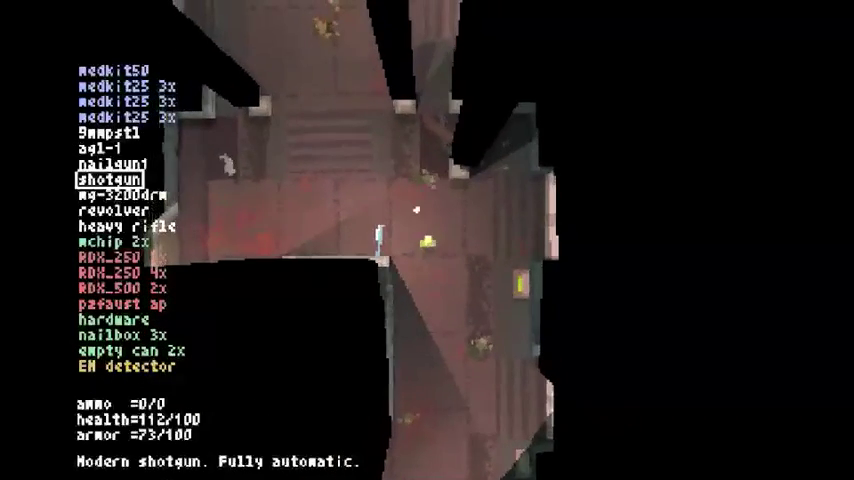